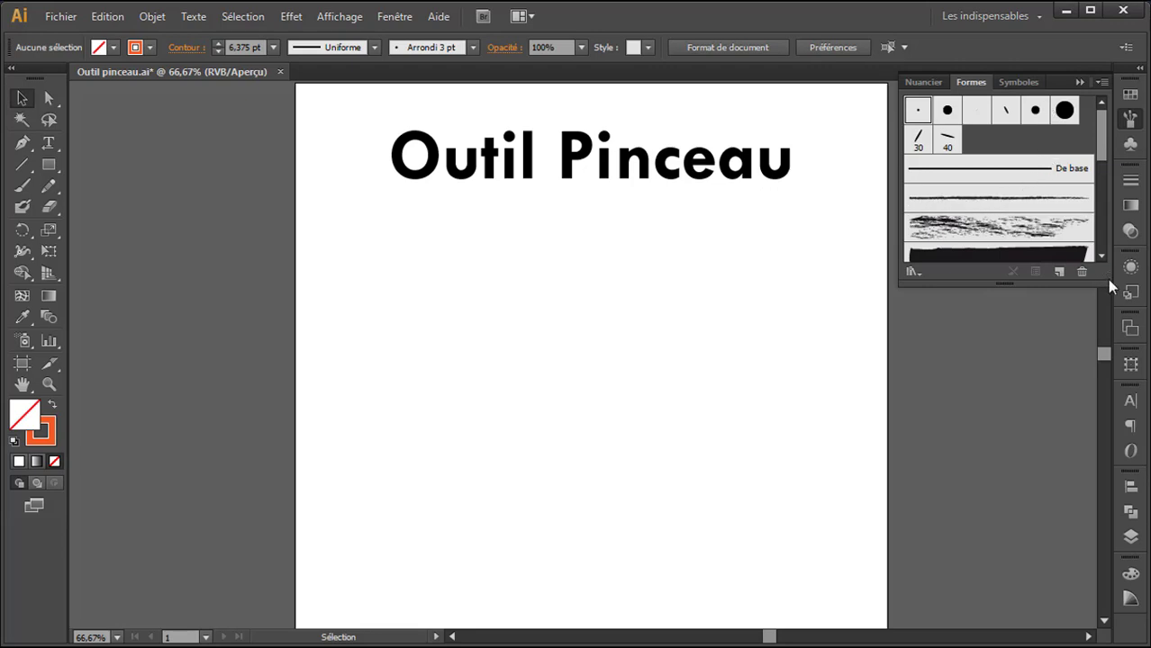
Step: Enlarge the Formes brush panel, then review the available brushes and the types offered for a new brush without creating one
left_click_drag(1104, 278, 1097, 494)
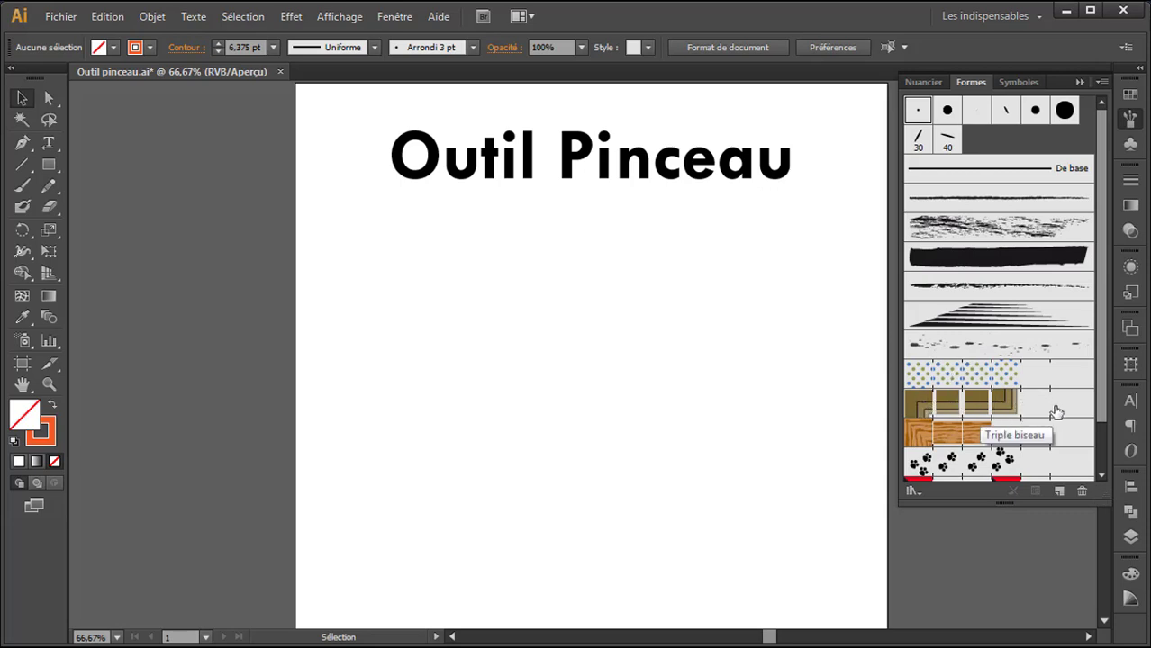
left_click(1058, 492)
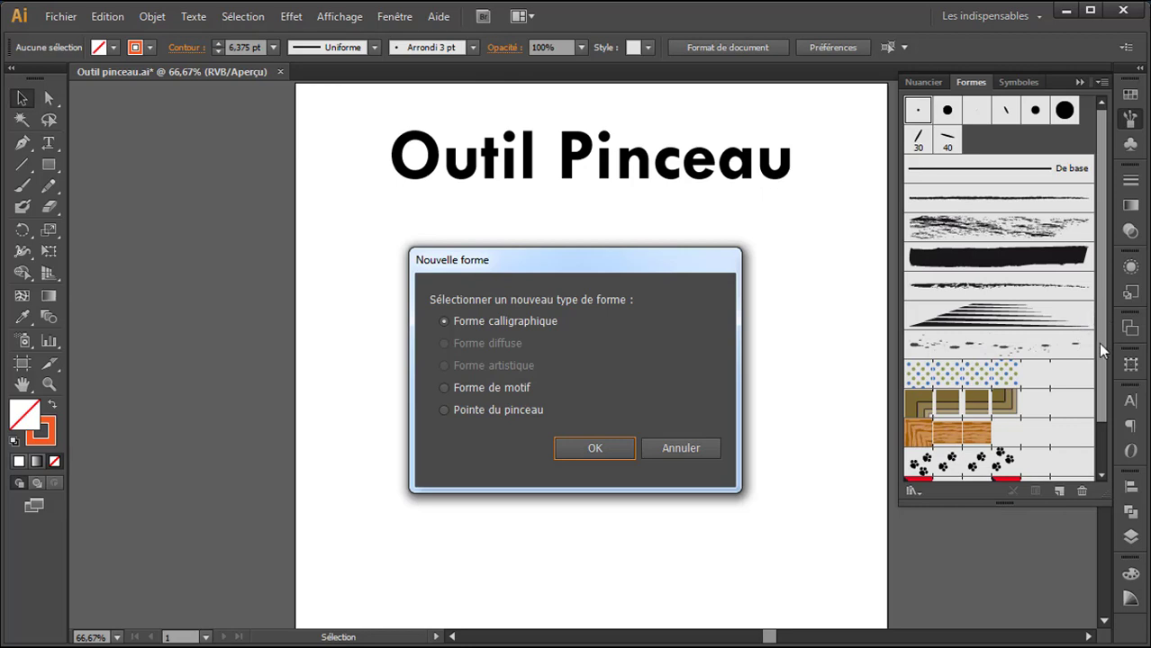
left_click(681, 447)
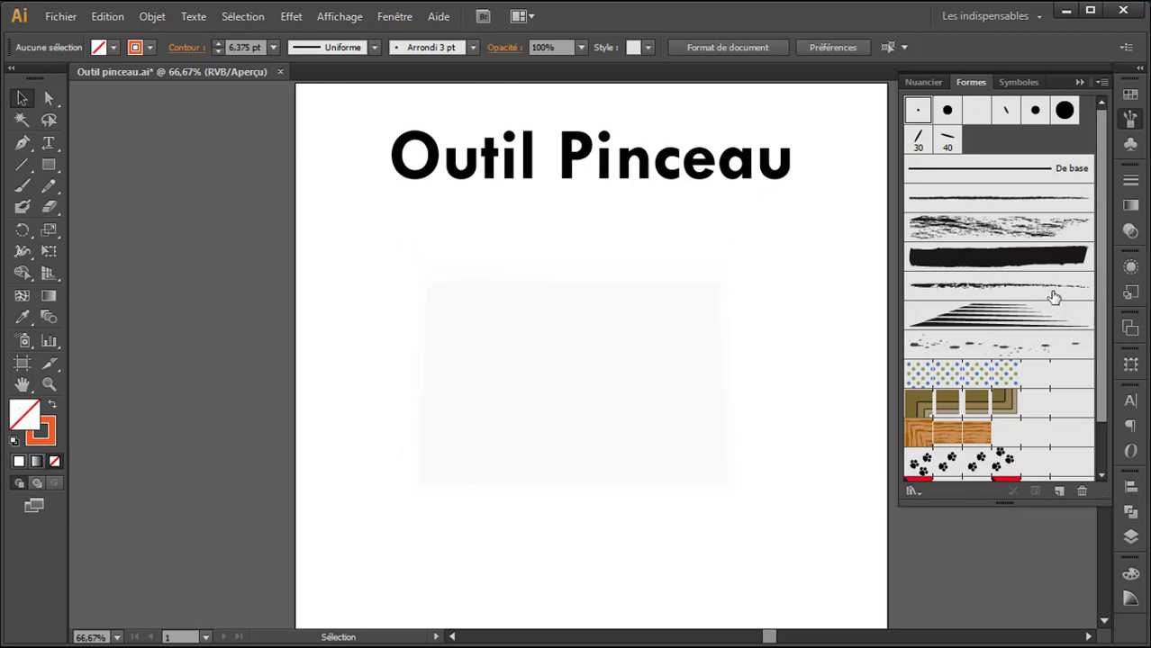
left_click_drag(1100, 336, 1095, 400)
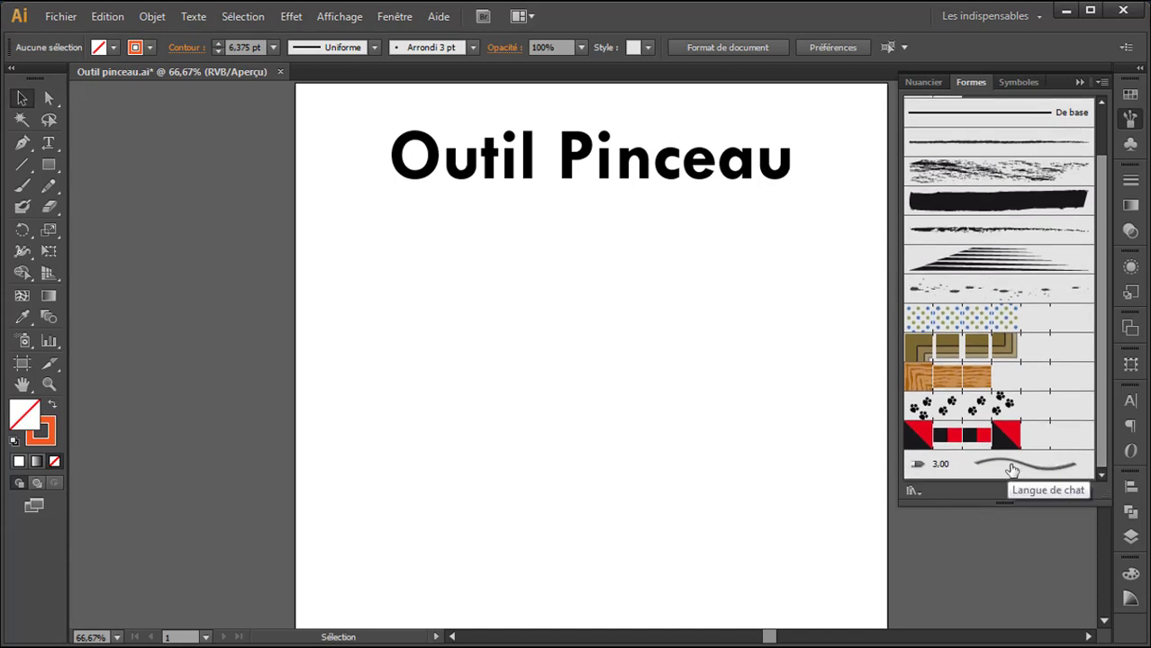
scroll(1101, 425, "up", 2)
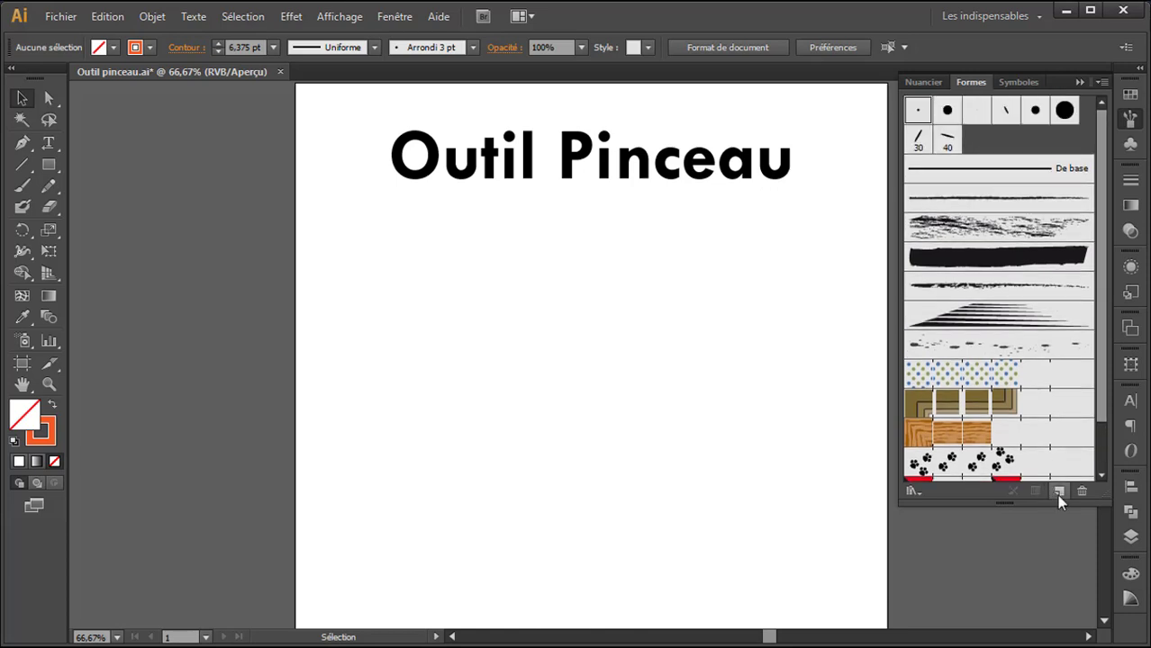
left_click(1058, 493)
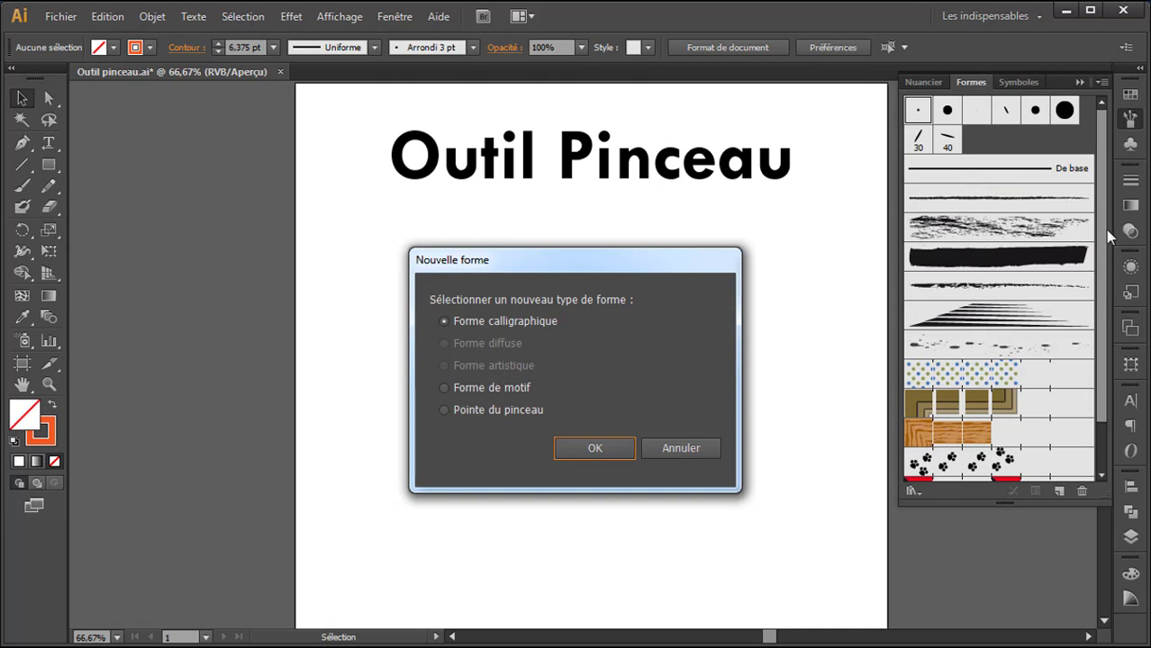
left_click(682, 456)
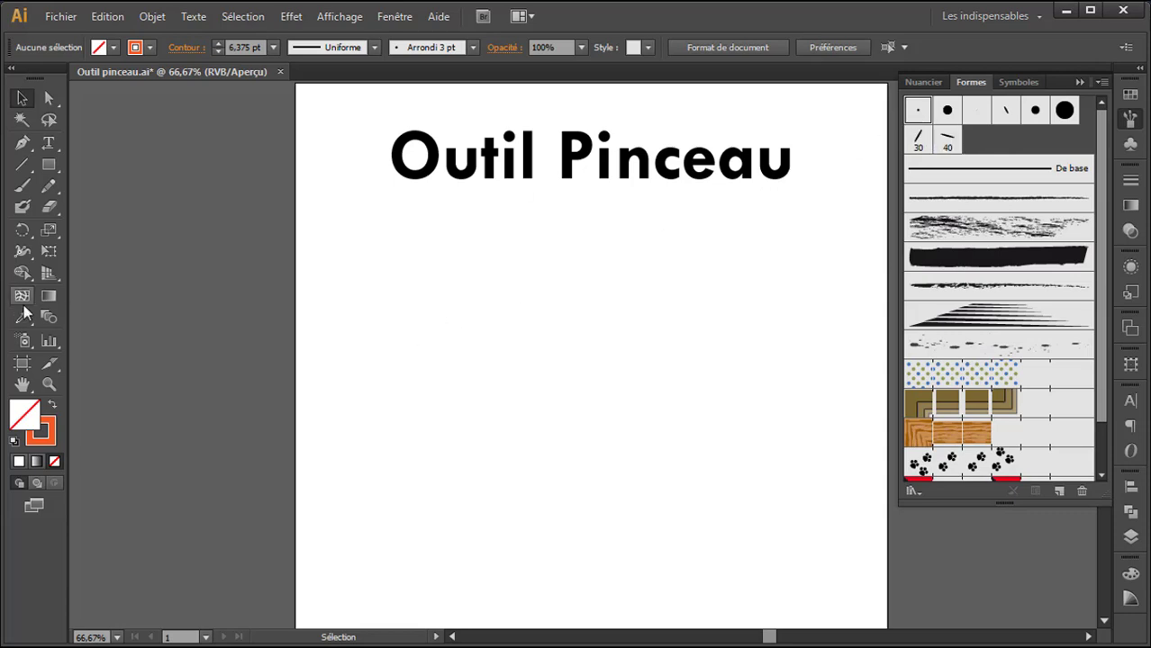
Step: Paint a freehand wavy stroke below the title with the Paintbrush, then try the Forme calligraphique 1 and 2 brushes on it
left_click(23, 186)
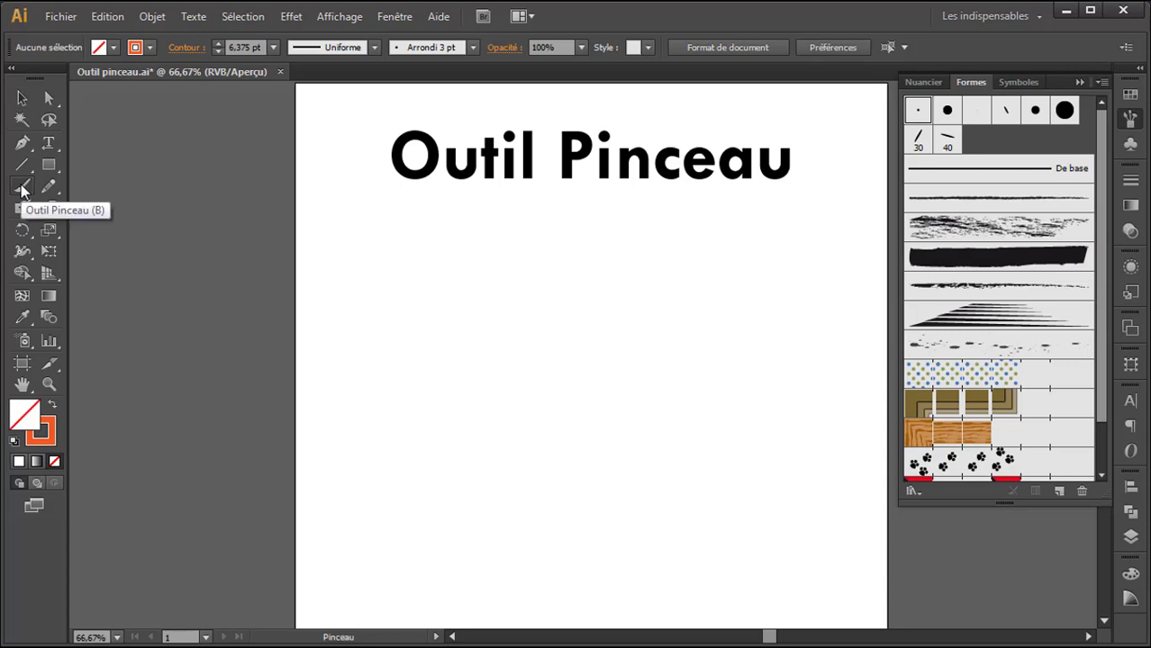
mouse_move(438, 373)
left_mouse_down()
mouse_move(463, 310)
mouse_move(536, 362)
mouse_move(588, 321)
mouse_move(623, 361)
mouse_move(694, 366)
mouse_move(782, 267)
left_mouse_up()
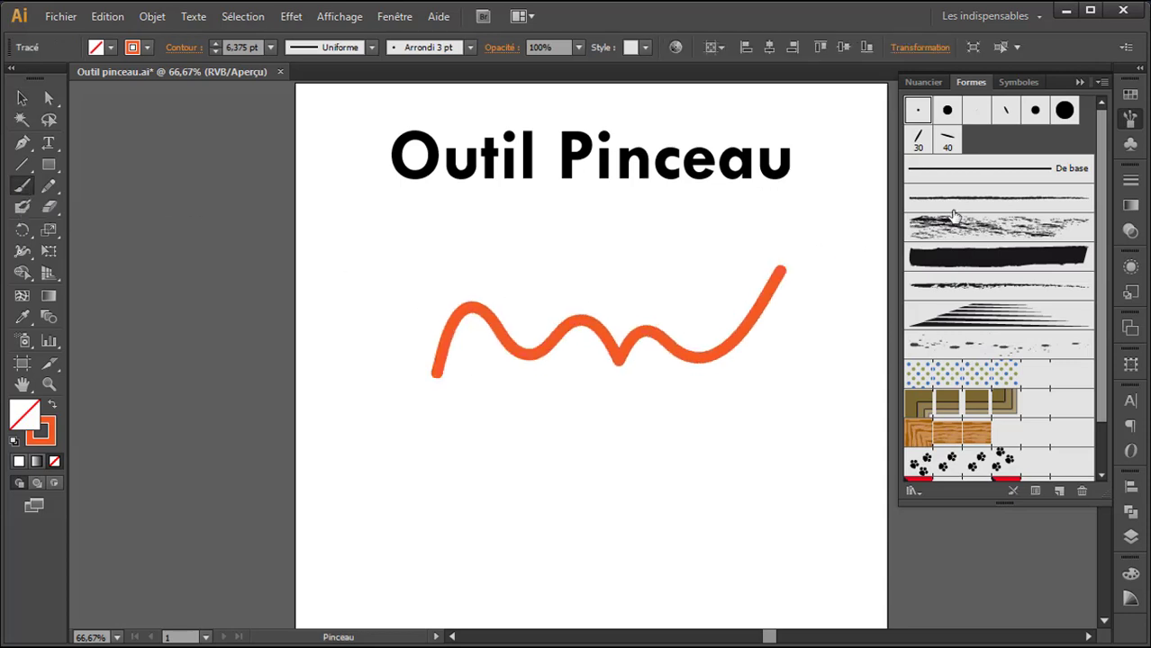
left_click(1007, 112)
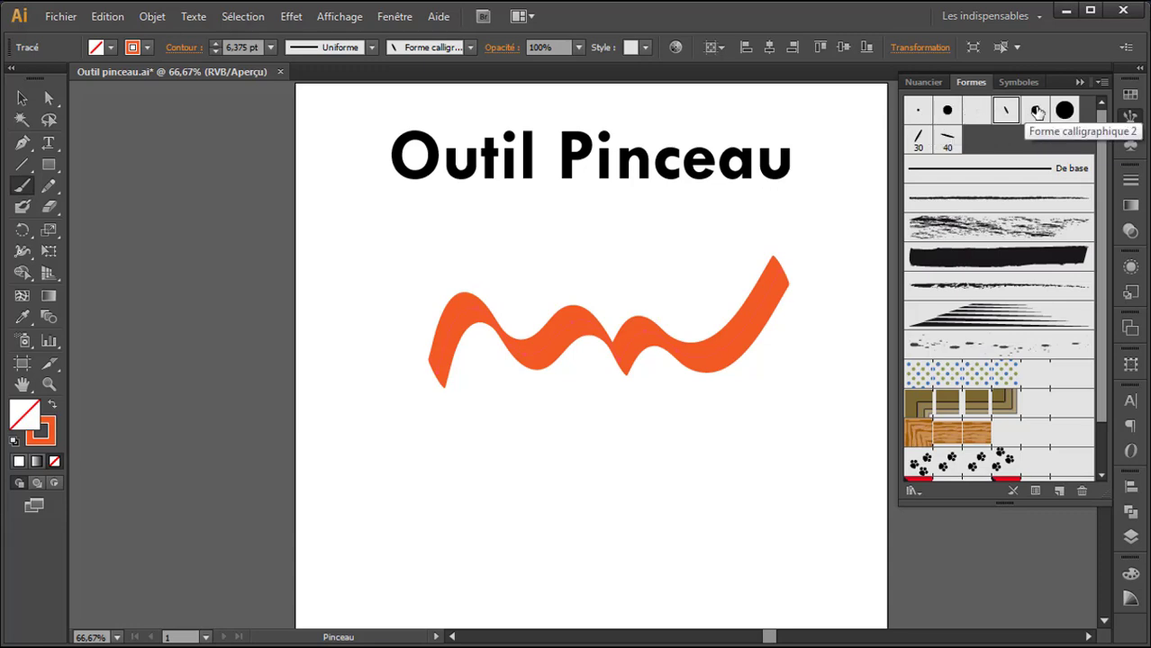
left_click(1037, 110)
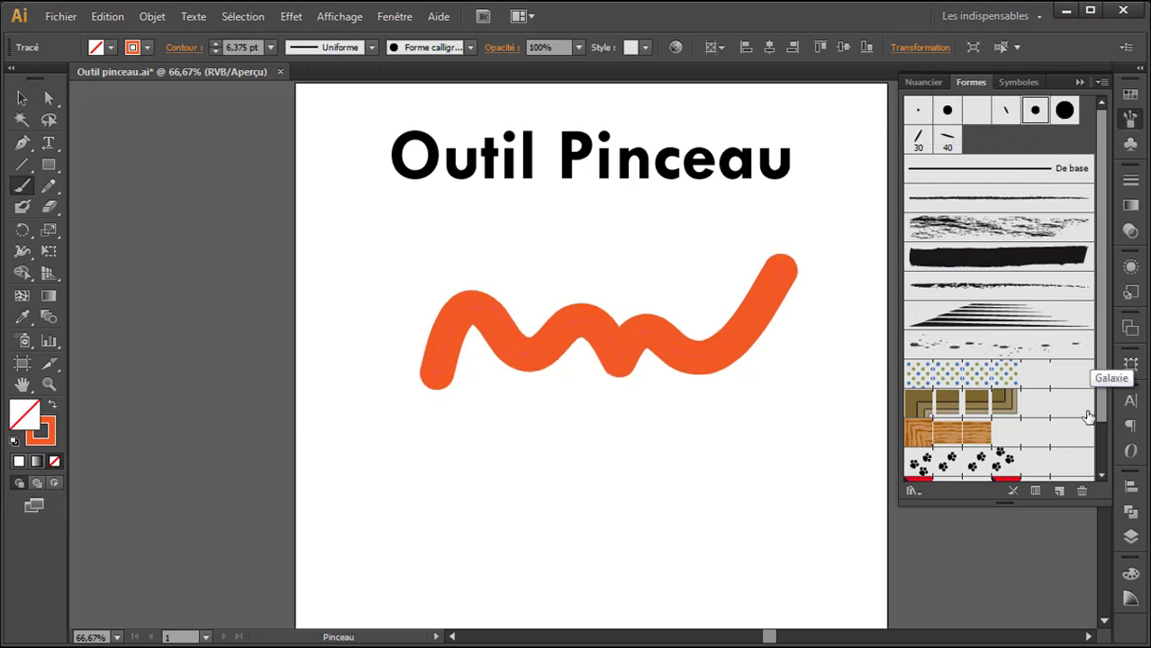
Step: Delete the Forme calligraphique 2 and 20 pt Rond brushes, removing their strokes from the wavy path
left_click(1081, 490)
left_click(657, 367)
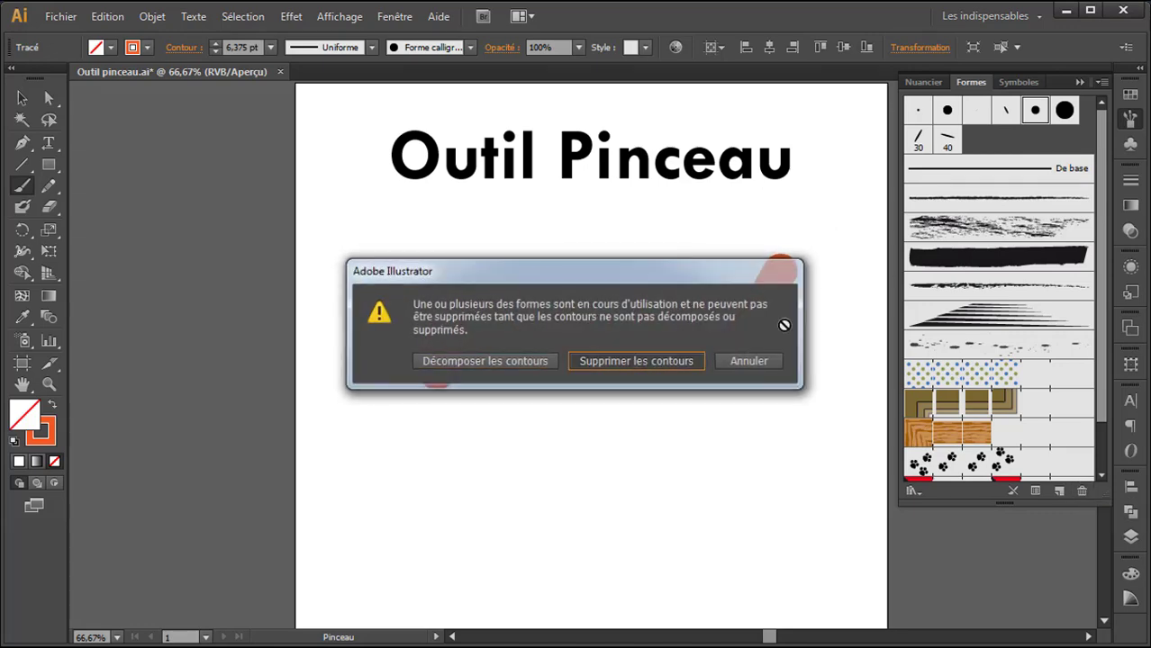
left_click(1036, 110)
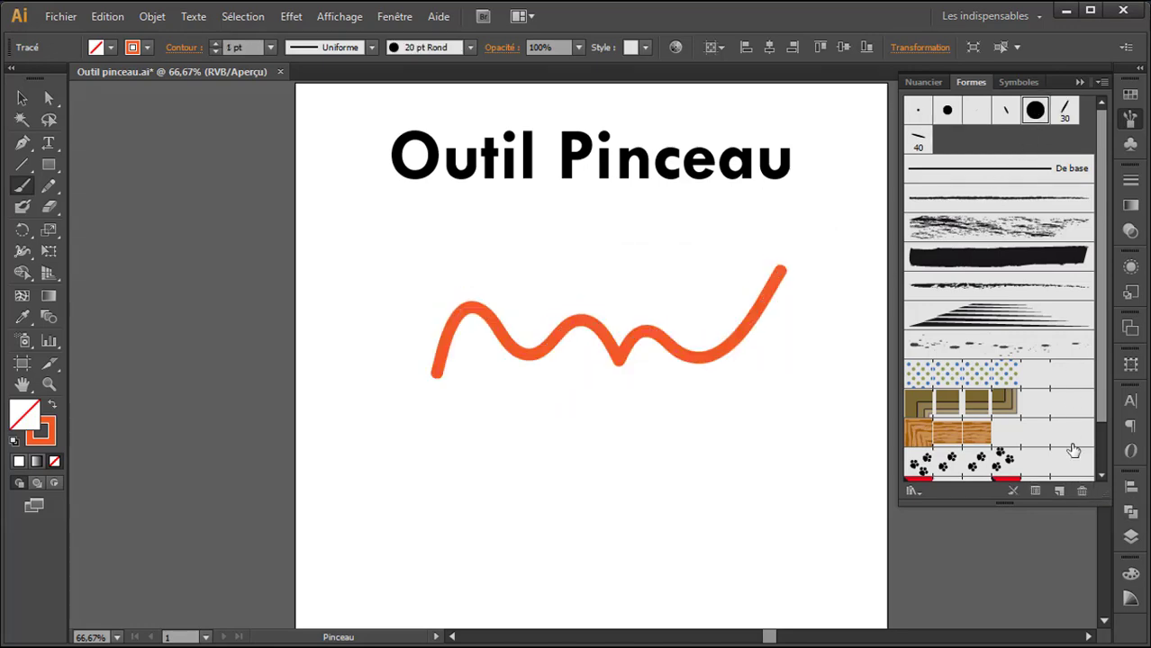
left_click(1081, 491)
left_click(663, 365)
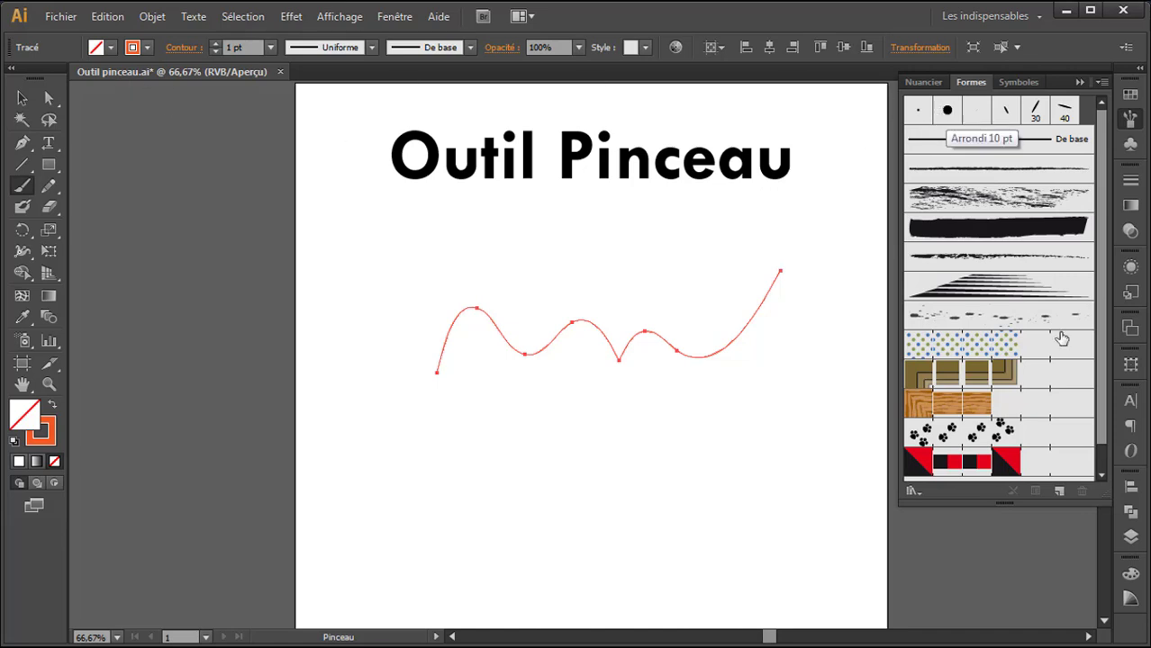
Step: Start a new calligraphic brush and set its size to 7 pt
left_click(1059, 492)
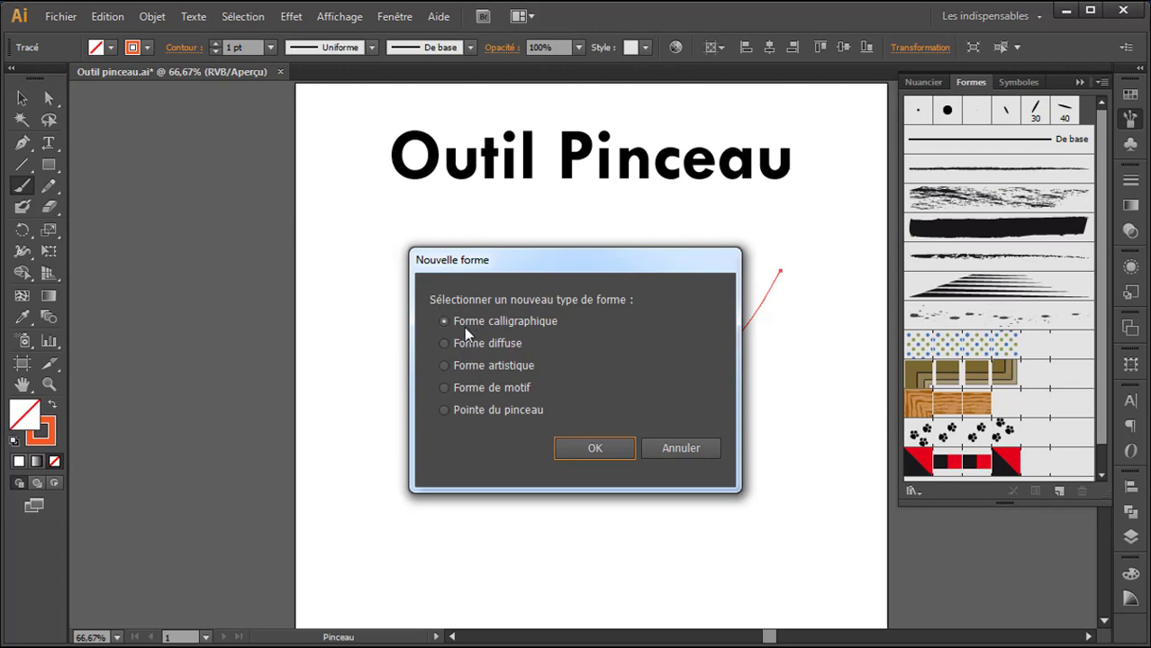
left_click(565, 451)
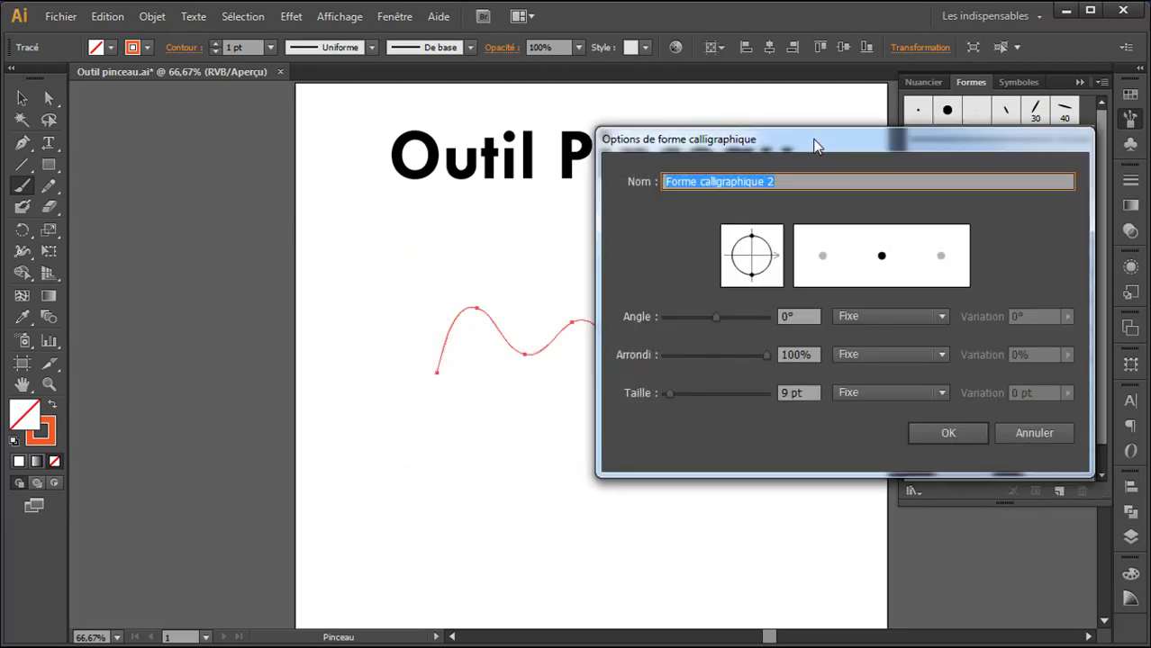
left_click_drag(820, 144, 879, 221)
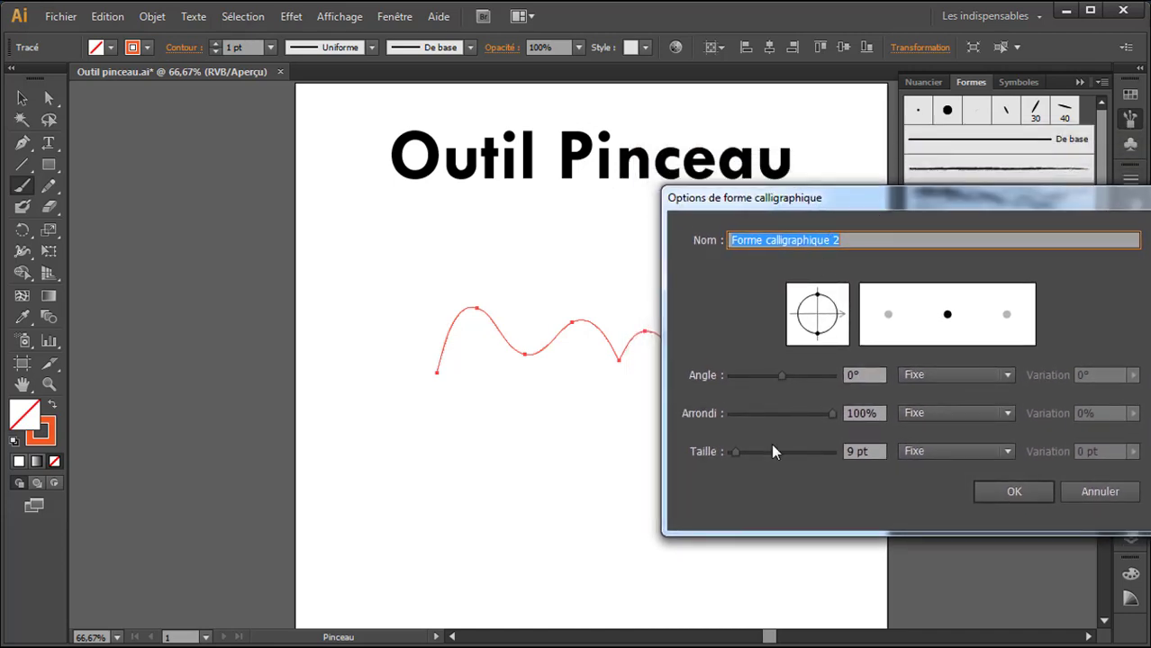
left_click_drag(734, 457, 734, 459)
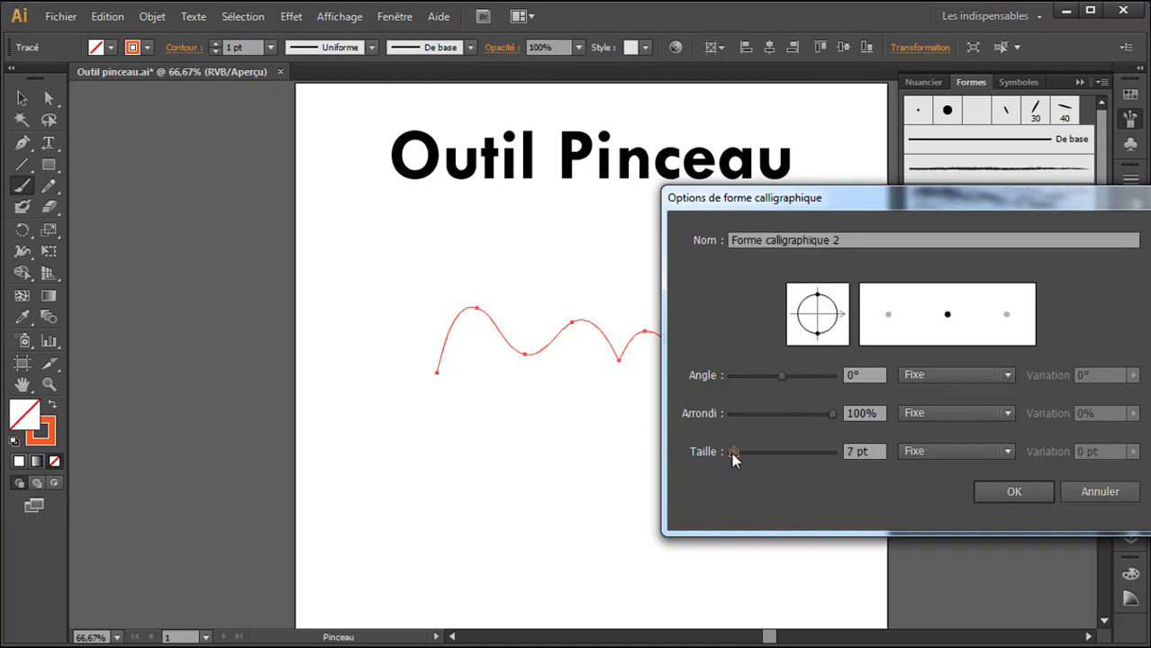
Step: Name the new calligraphic brush "calligraphique 7"
left_click_drag(830, 241, 763, 241)
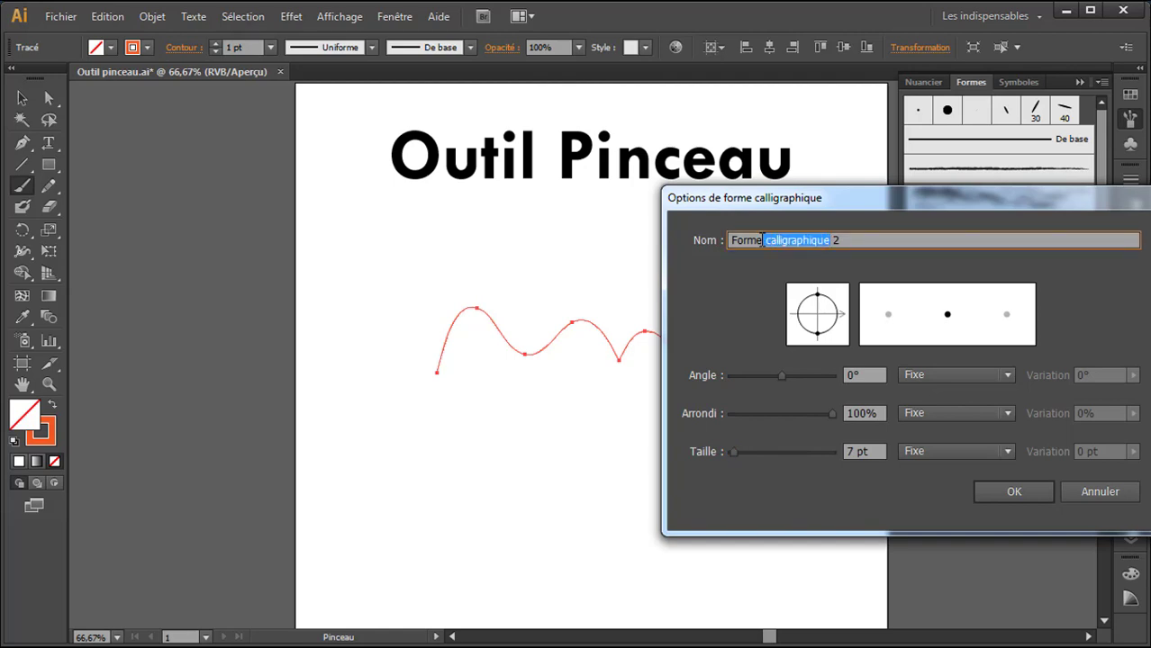
left_click(763, 240)
key("BackSpace")
key("BackSpace")
key("BackSpace")
key("BackSpace")
key("BackSpace")
key("BackSpace")
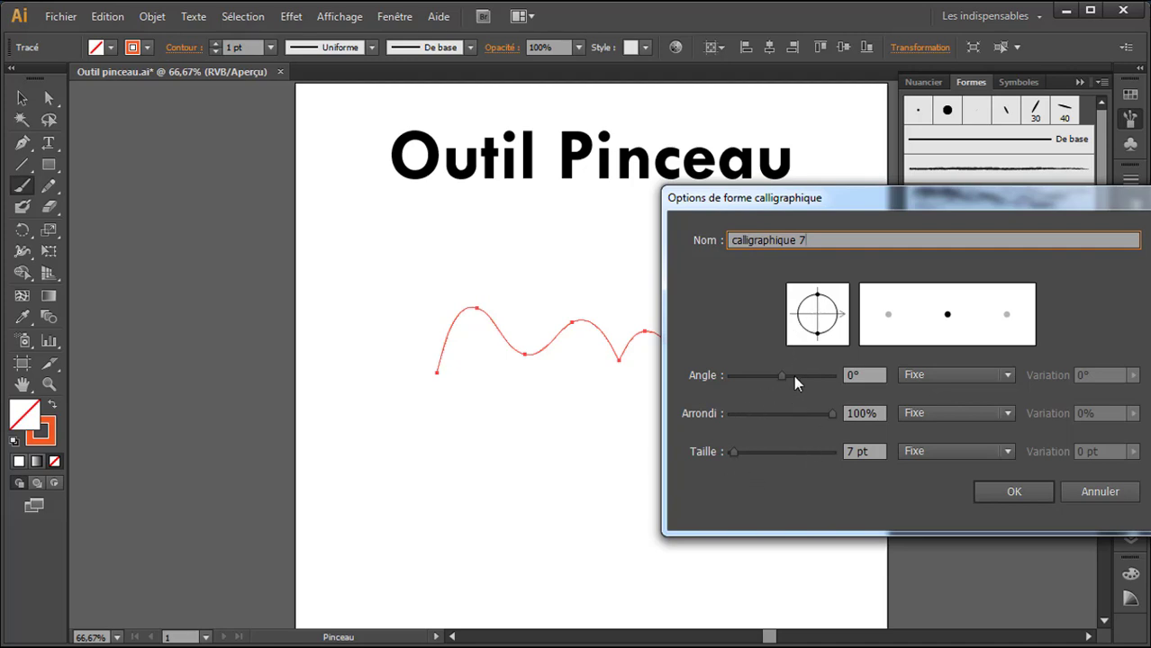
Step: Save the new brush with a 41° angle and 100% roundness, and place it second among the calligraphic brushes
left_click_drag(781, 374, 795, 377)
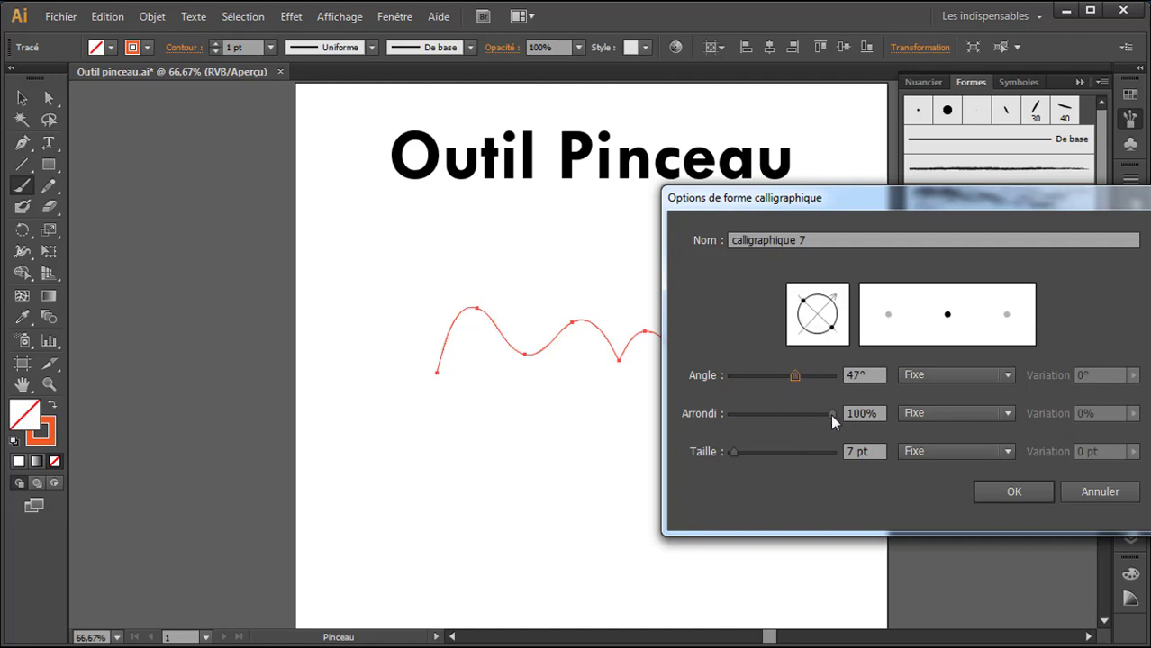
mouse_move(830, 414)
left_mouse_down()
mouse_move(790, 436)
mouse_move(843, 428)
left_mouse_up()
left_click_drag(793, 374, 791, 373)
left_click(1010, 495)
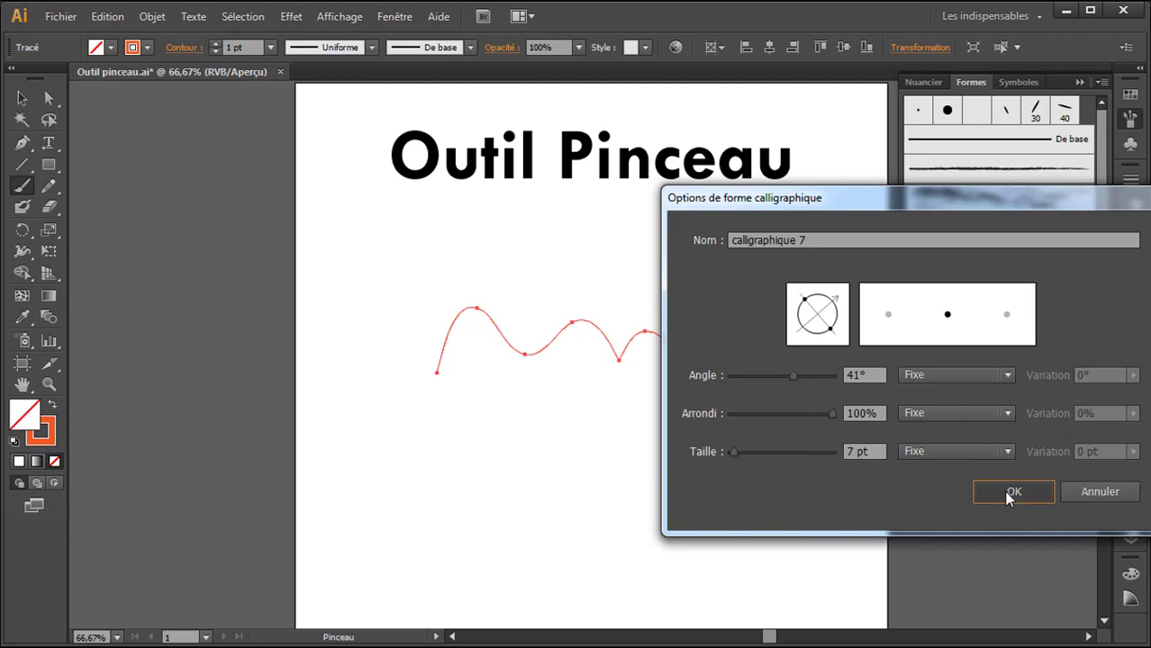
left_click_drag(917, 141, 937, 110)
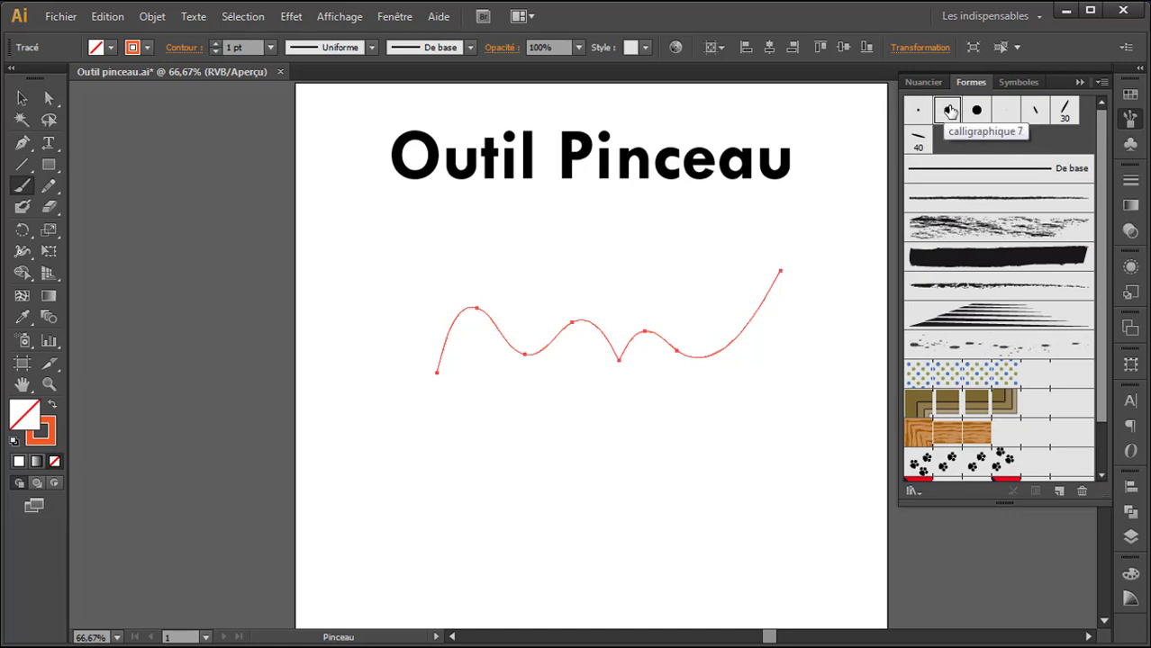
Step: Apply the Forme calligraphique 1 brush to the wavy path and open that brush's options with Aperçu enabled
left_click(21, 98)
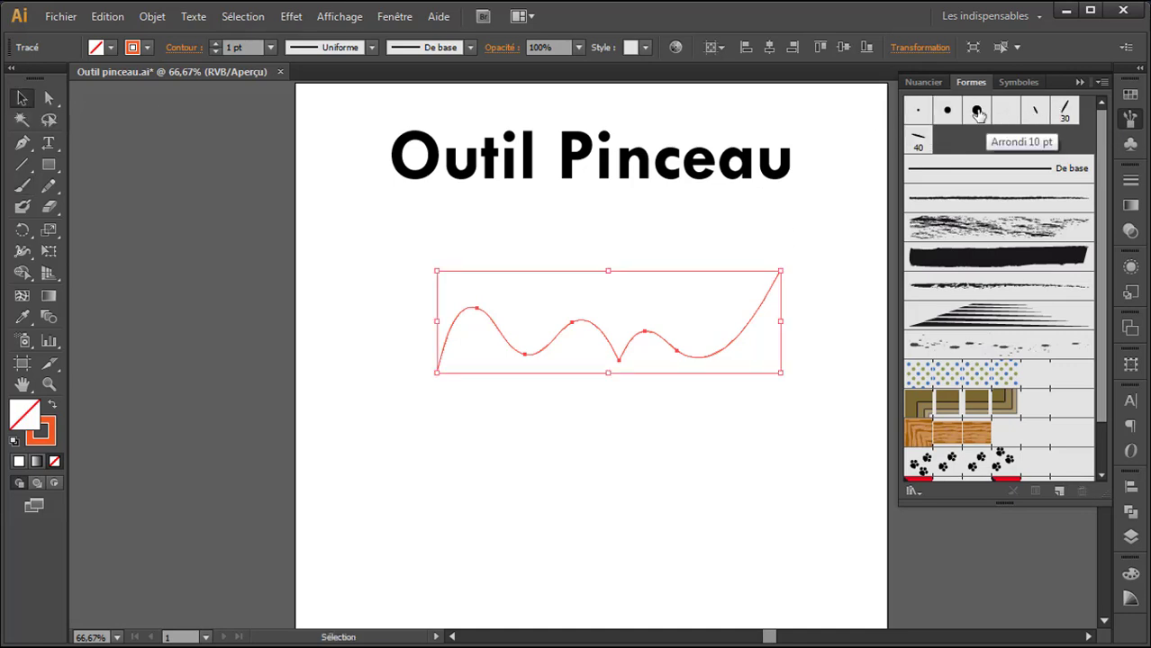
left_click(1035, 111)
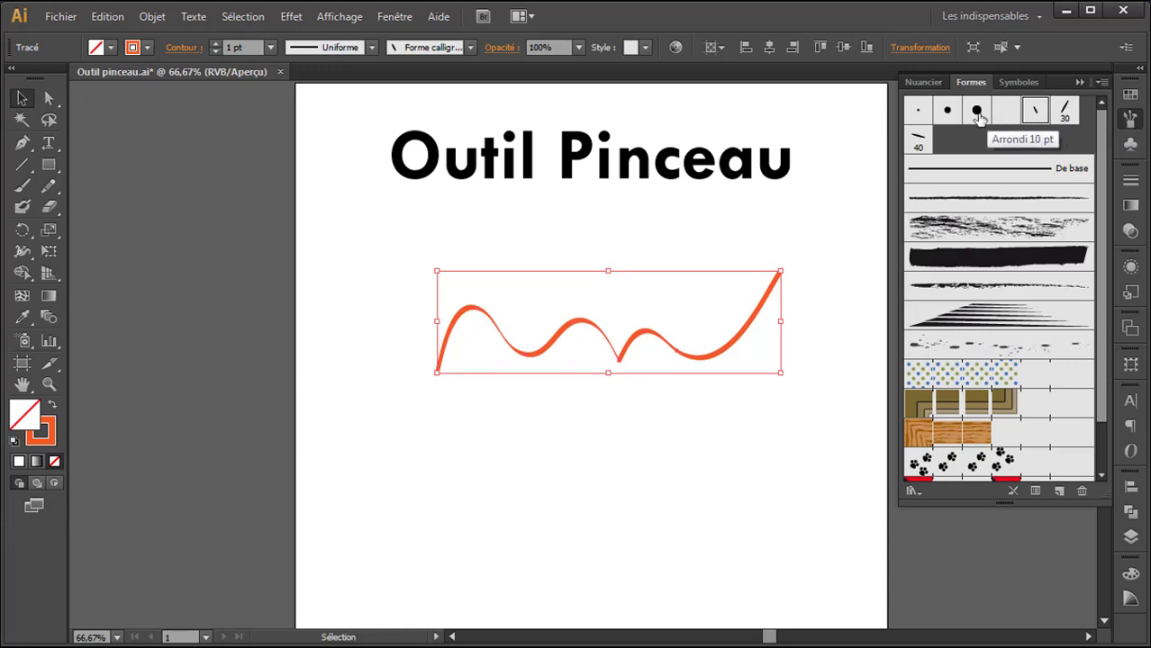
double_click(1034, 112)
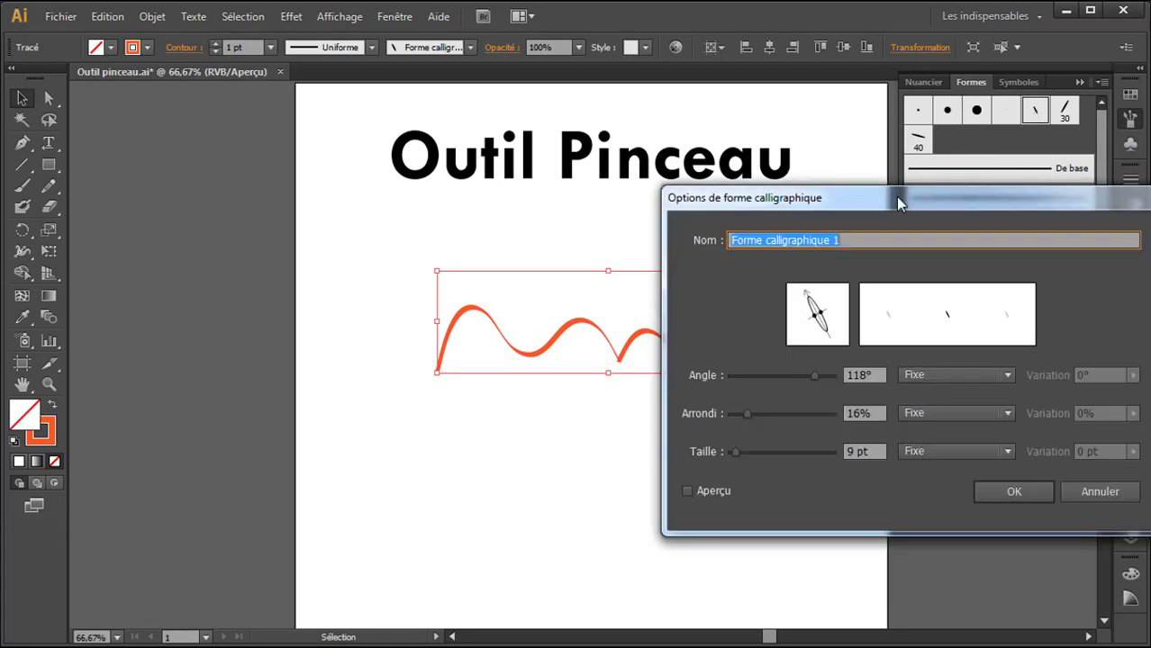
left_click_drag(898, 193, 936, 256)
left_click(741, 556)
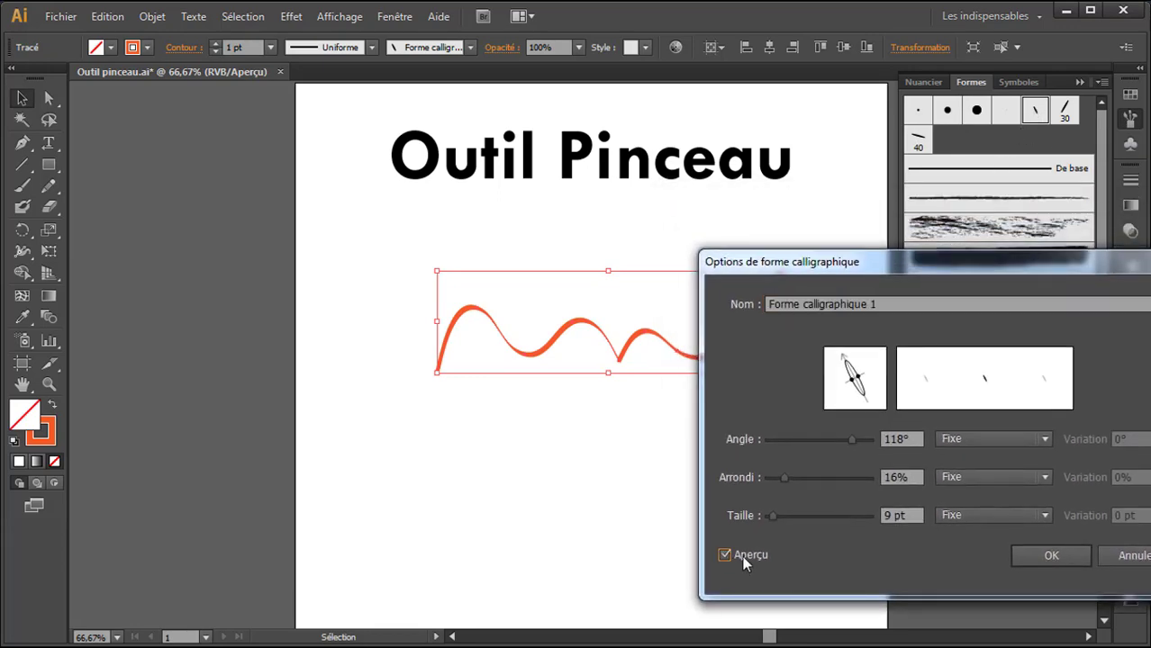
Step: Set the Forme calligraphique 1 brush to a -79° angle, 26% roundness and 41 pt size, keeping the whole stroke preview uncovered
mouse_move(853, 444)
left_mouse_down()
mouse_move(813, 444)
mouse_move(799, 477)
left_mouse_up()
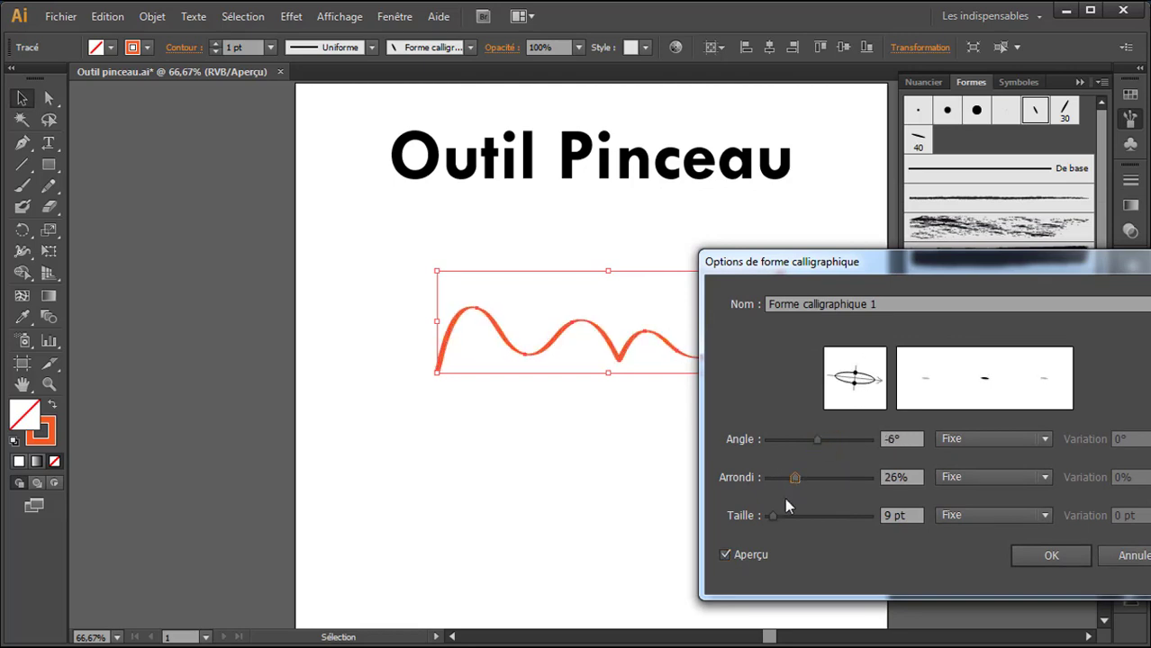
left_click_drag(768, 520, 787, 517)
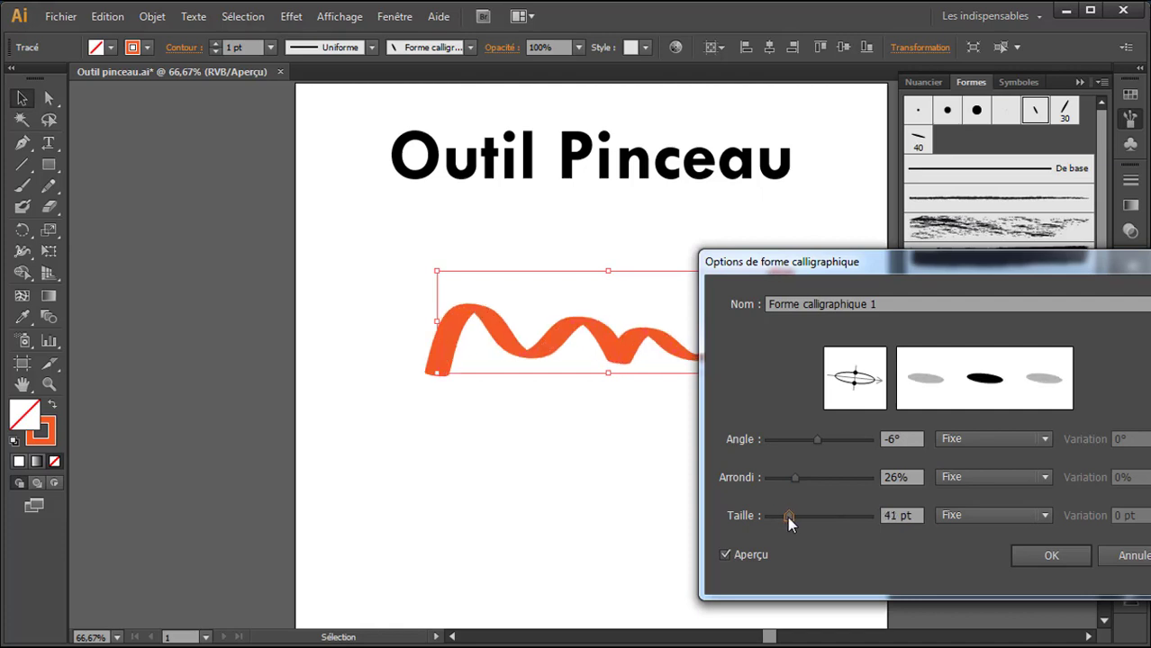
left_click_drag(814, 443, 796, 447)
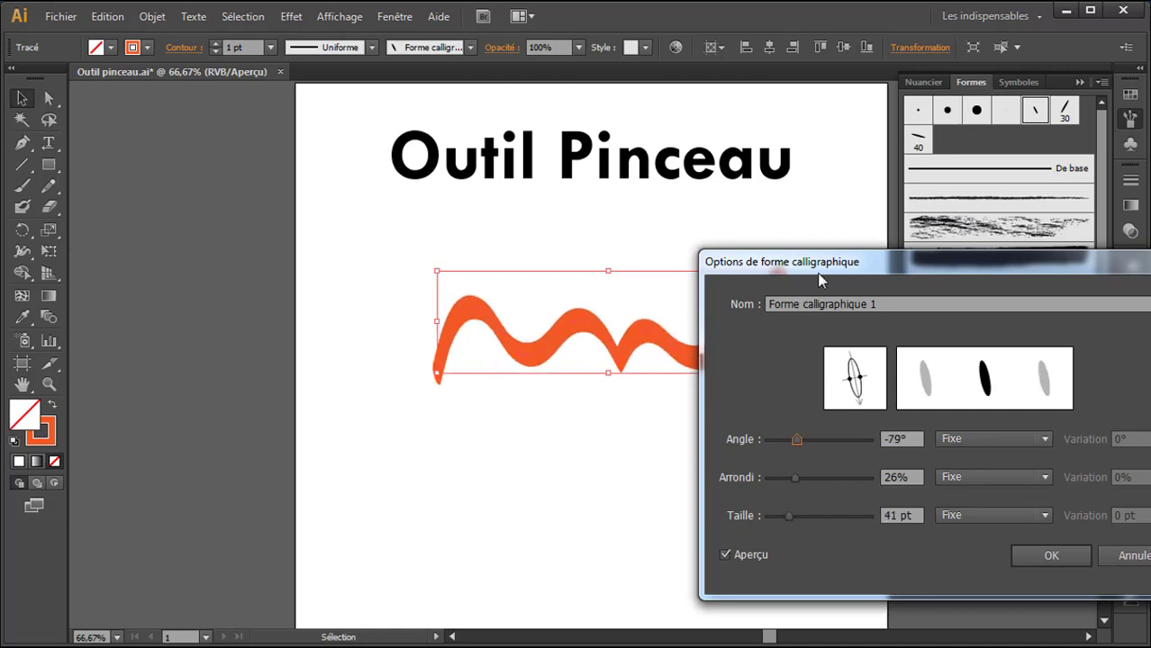
left_click_drag(845, 273, 969, 248)
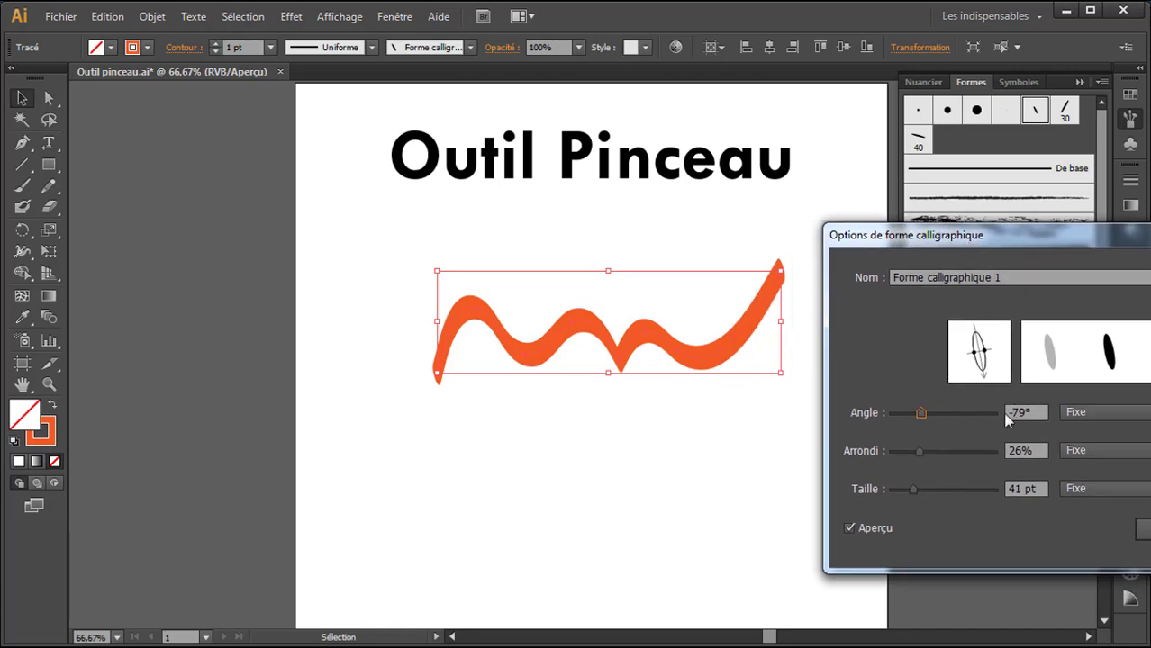
Step: Set the Forme calligraphique 1 brush to 18% roundness and a -98° angle, and bring the whole options dialog into view
mouse_move(919, 453)
left_mouse_down()
mouse_move(903, 461)
mouse_move(982, 455)
mouse_move(907, 457)
left_mouse_up()
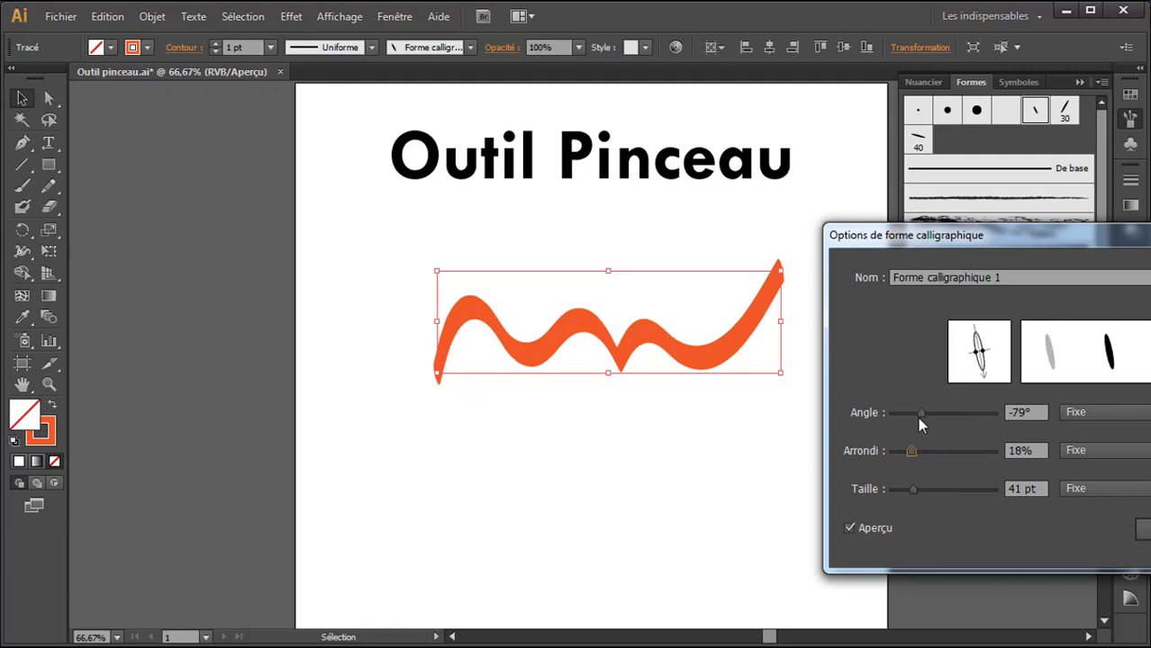
left_click_drag(920, 411, 914, 412)
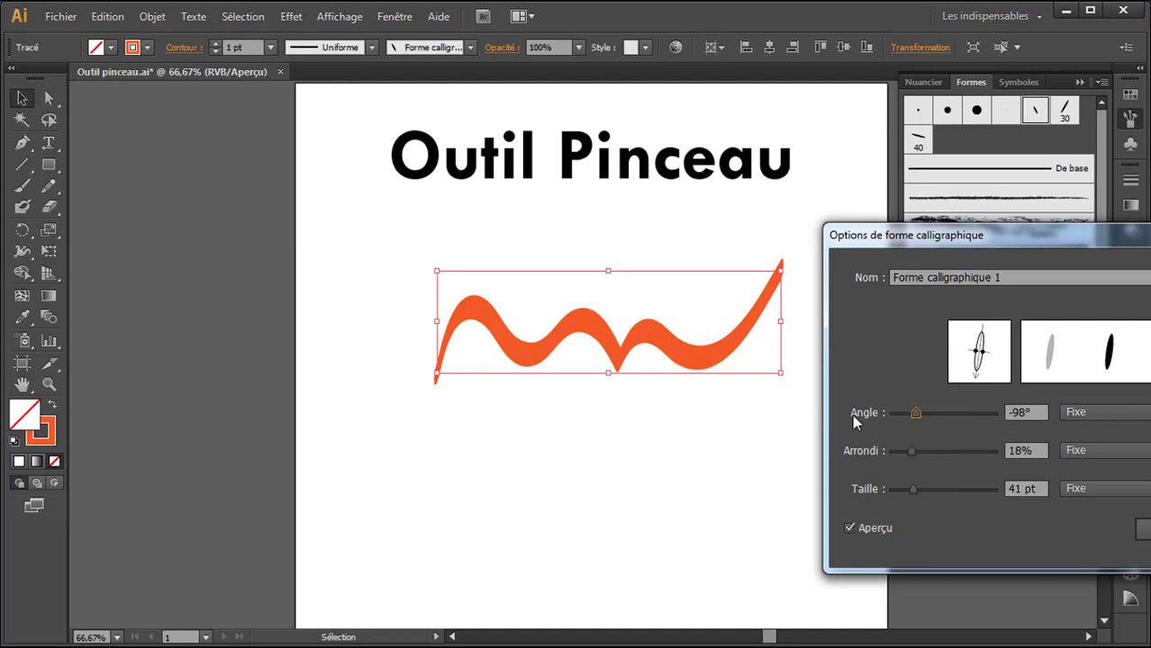
left_click_drag(1129, 242, 928, 192)
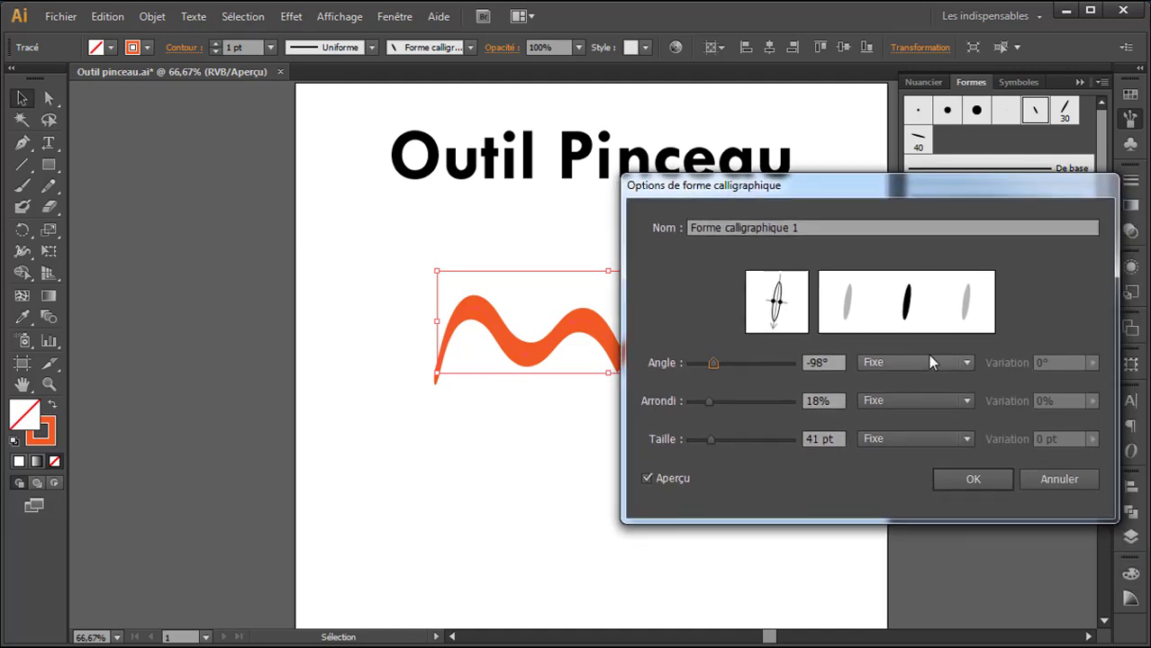
Step: Try the Aléatoire setting for the brush angle, check its variation slider, and set the angle back to Fixe
left_click(966, 361)
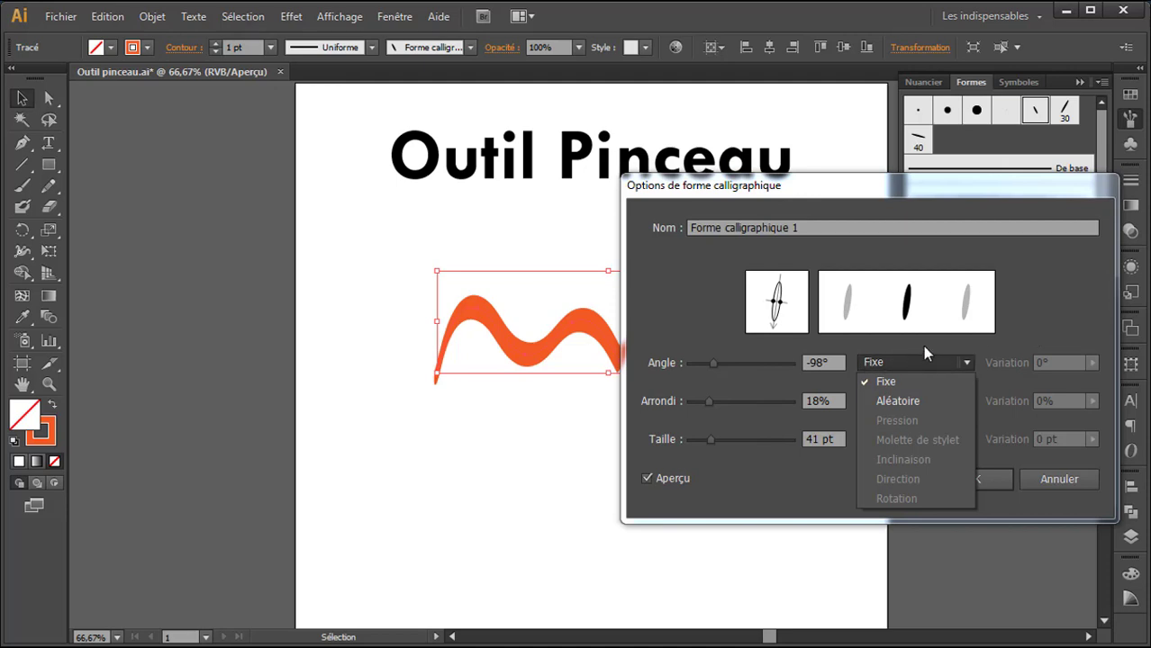
left_click(1047, 306)
left_click(952, 360)
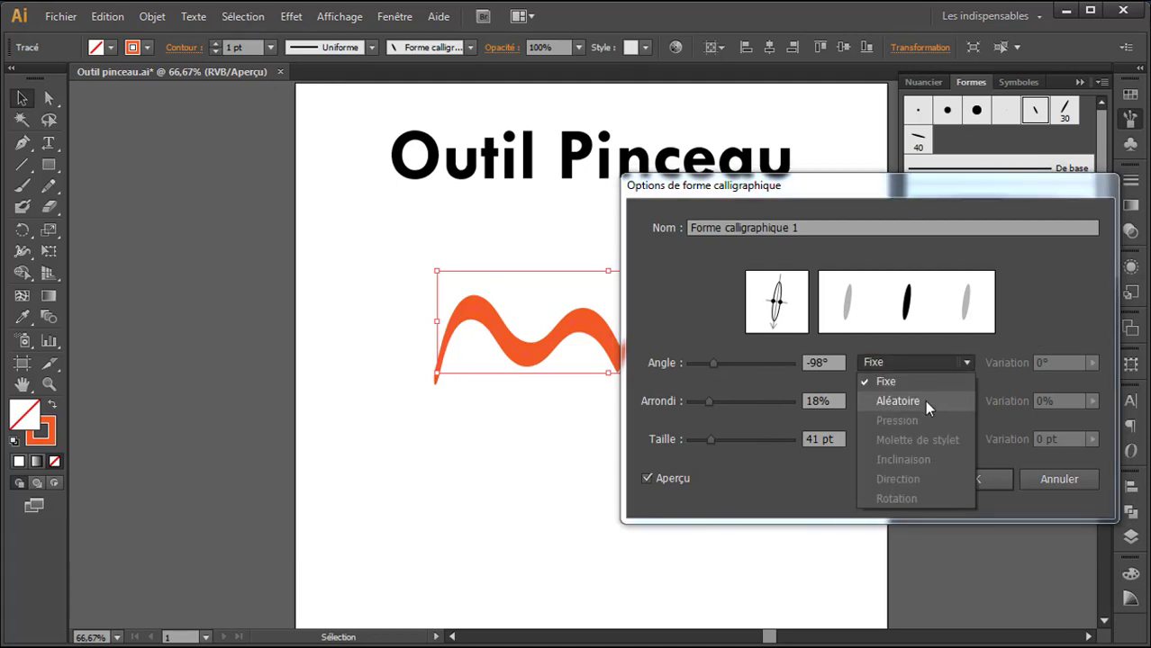
left_click(926, 401)
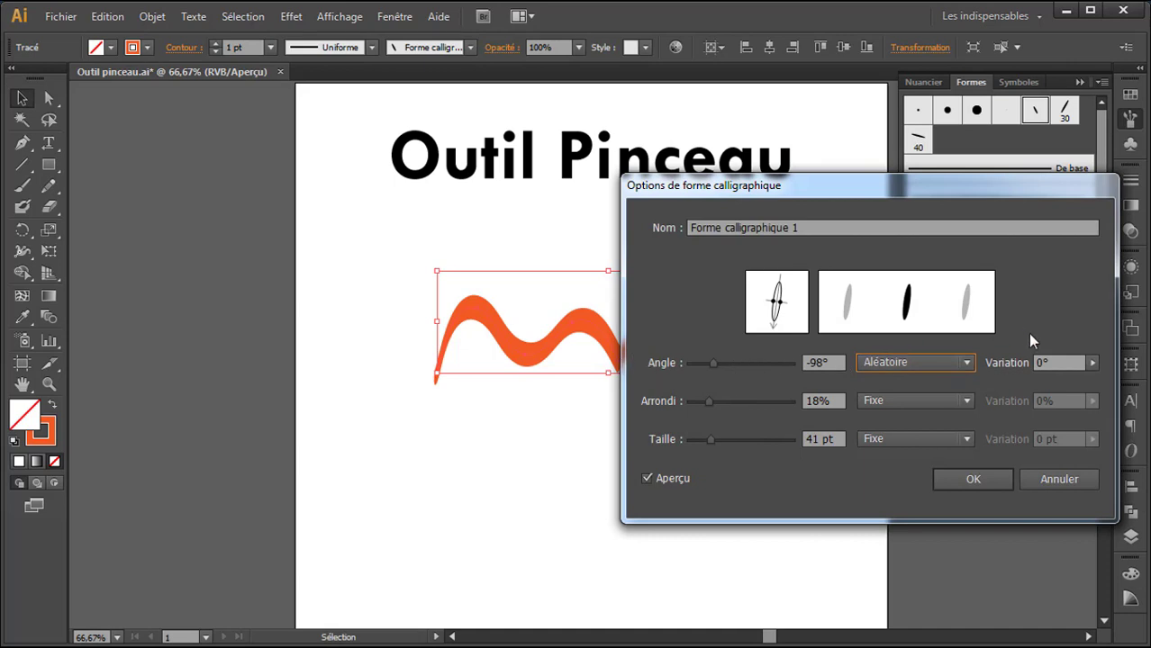
left_click(1092, 363)
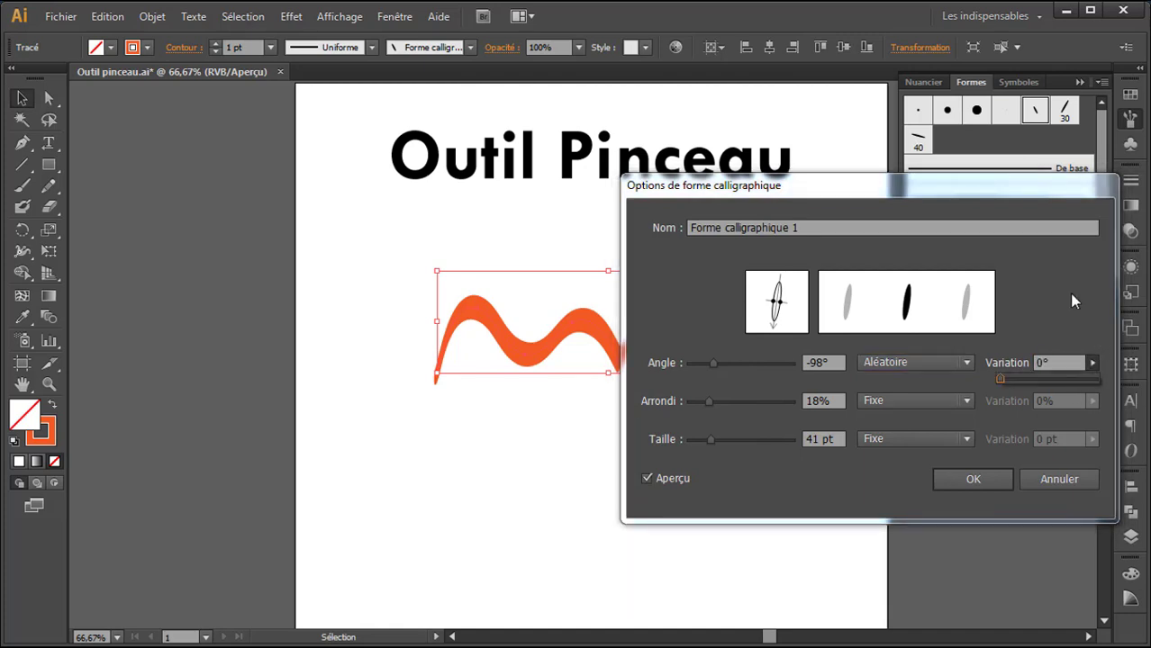
left_click(950, 372)
left_click(962, 365)
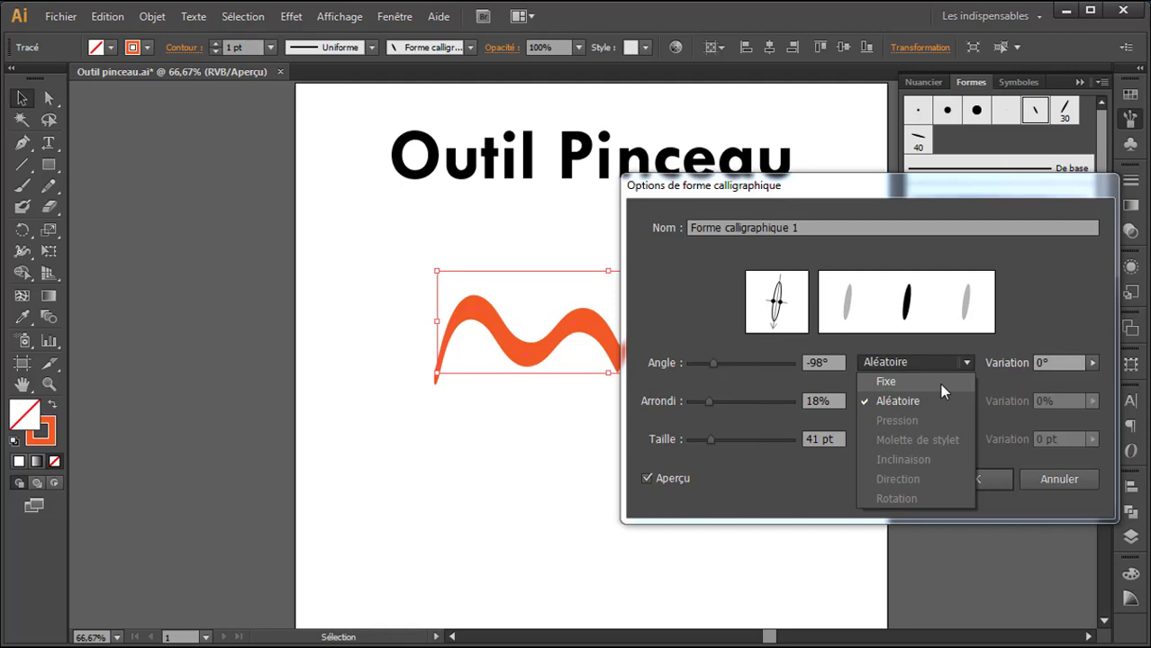
left_click(939, 384)
Step: Save the calligraphic brush changes with Laisser les contours for existing strokes, and deselect the wavy path
left_click(981, 485)
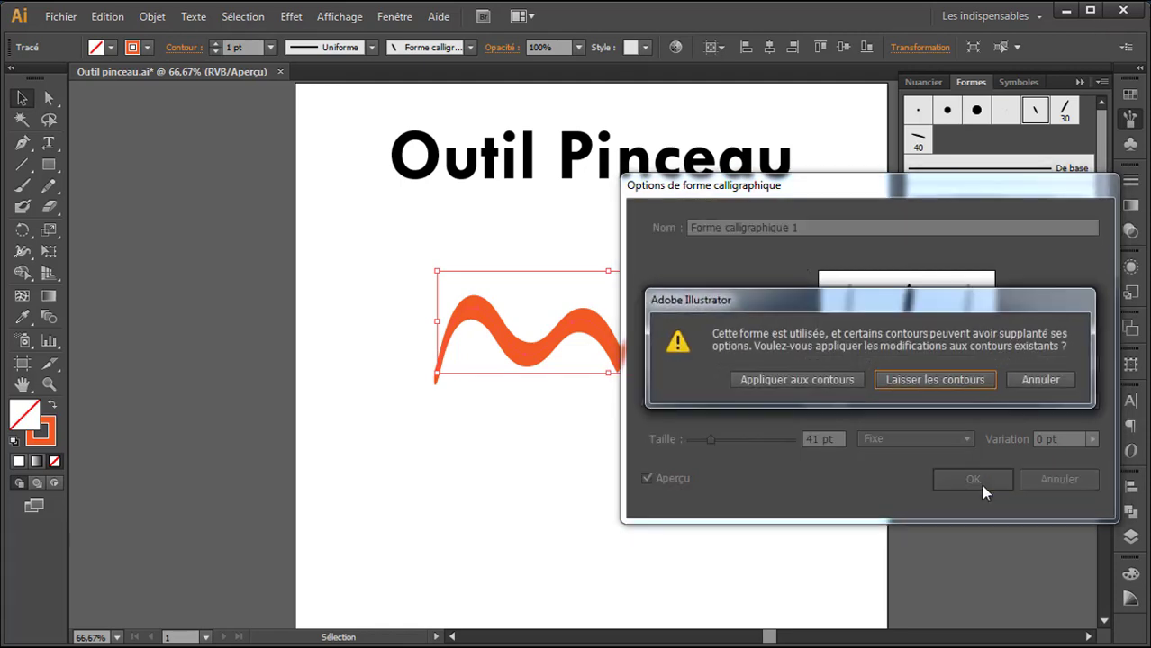
left_click(915, 384)
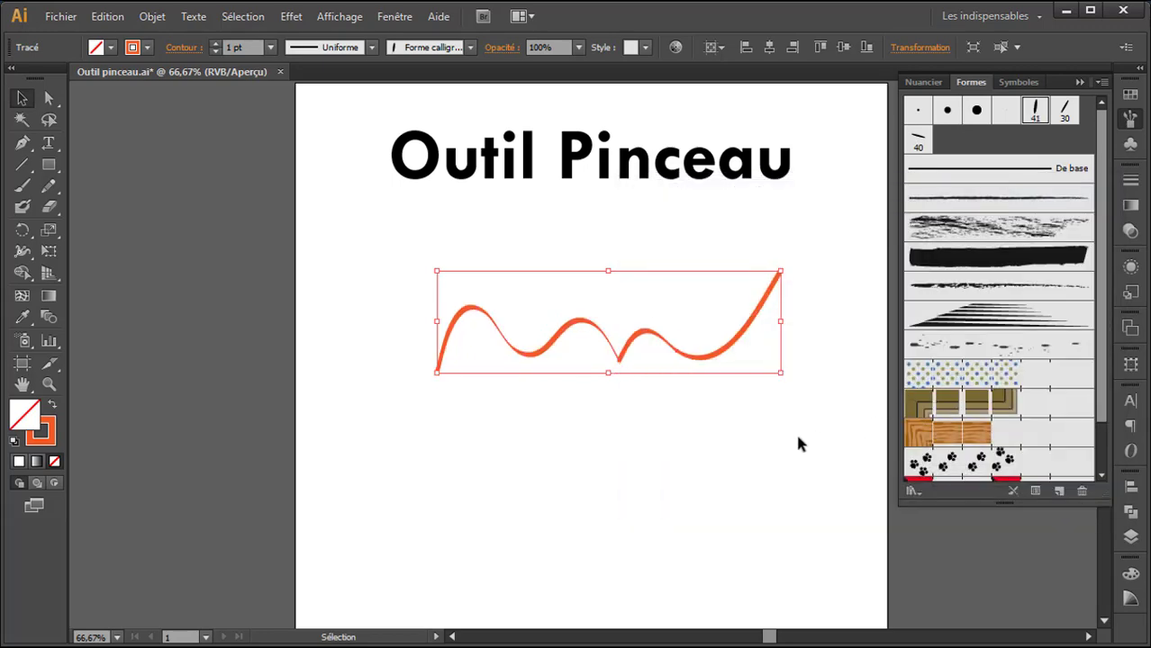
left_click(794, 441)
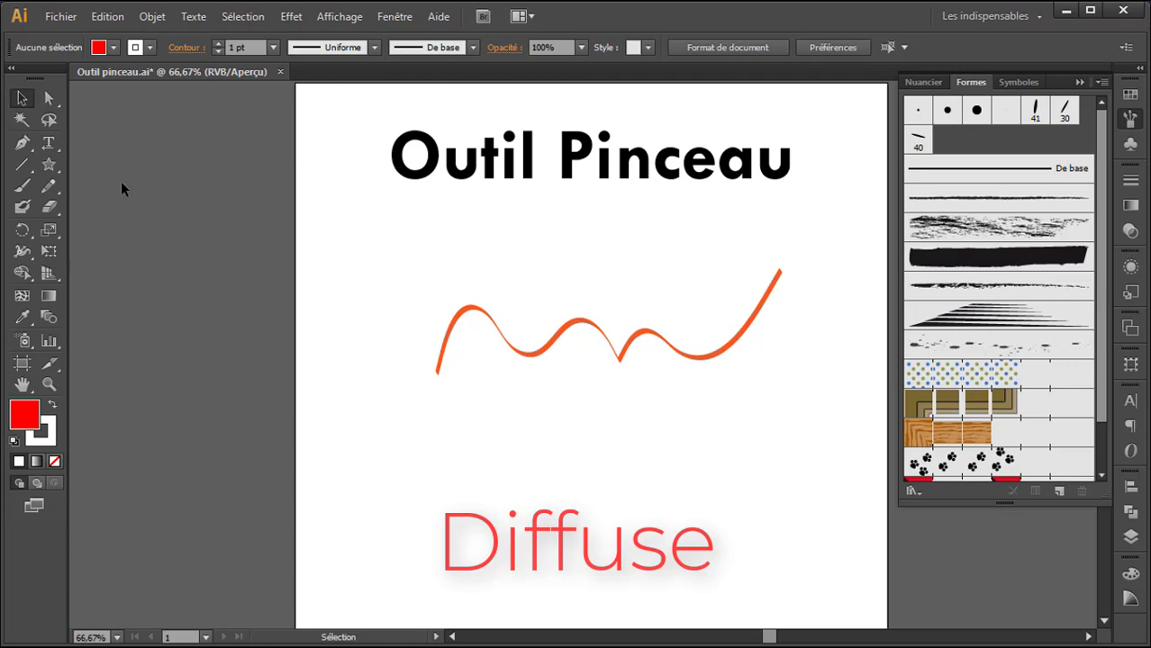
Step: Draw a small red five-pointed star with the Star tool beneath the start of the wavy path
left_click(47, 166)
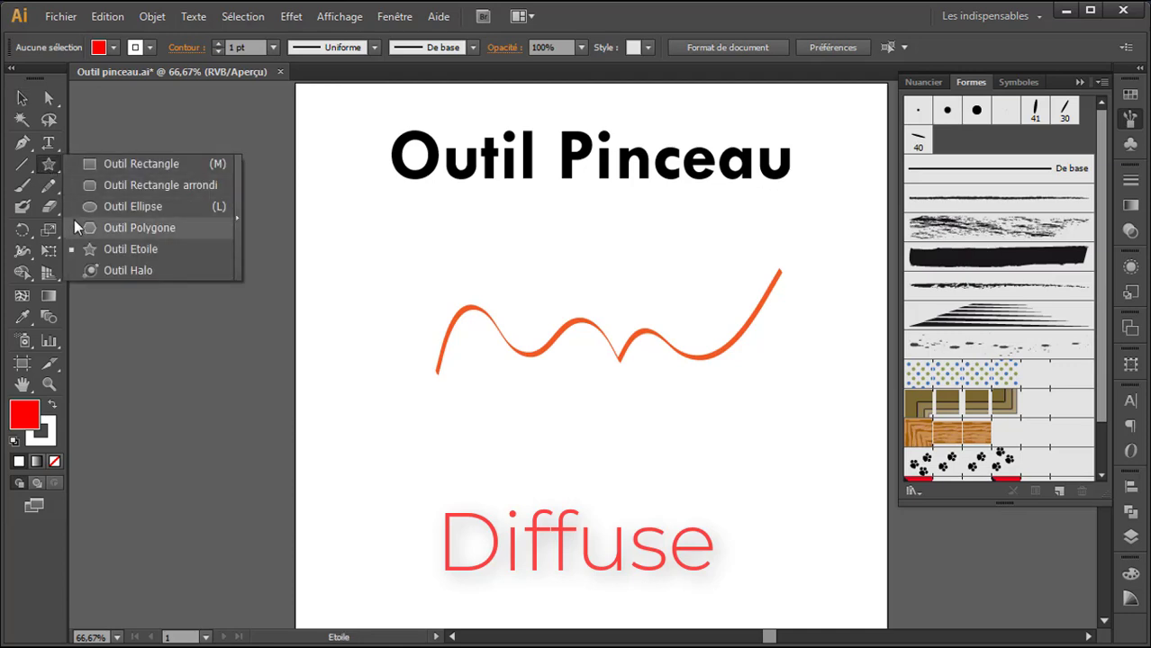
left_click(90, 247)
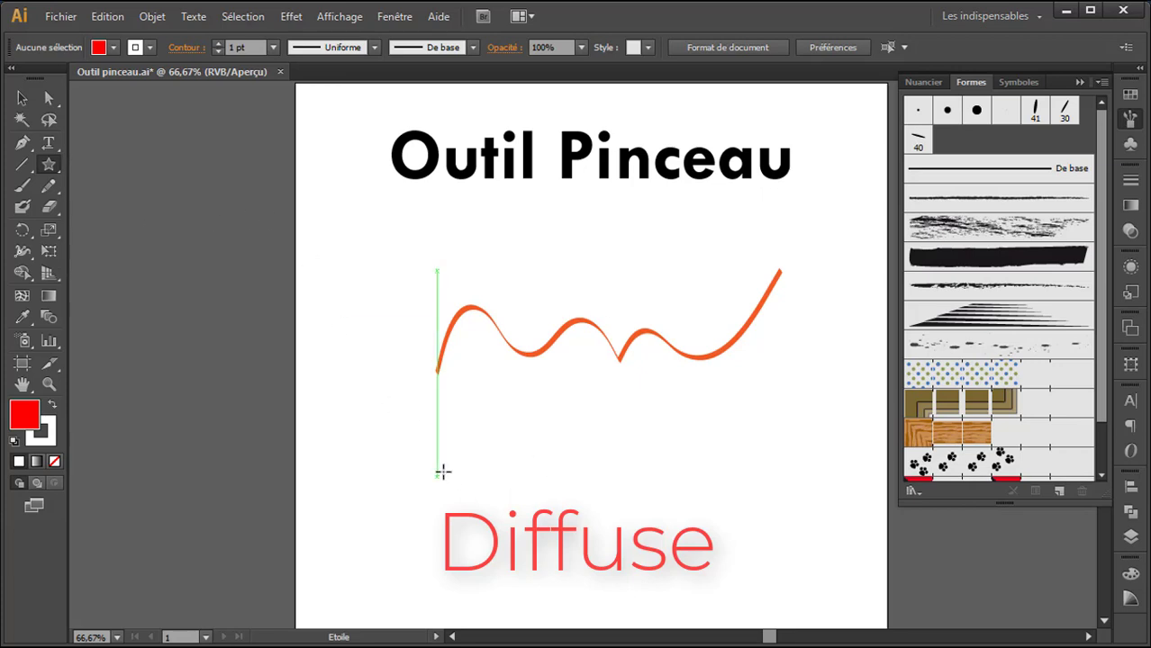
left_click_drag(478, 461, 497, 492)
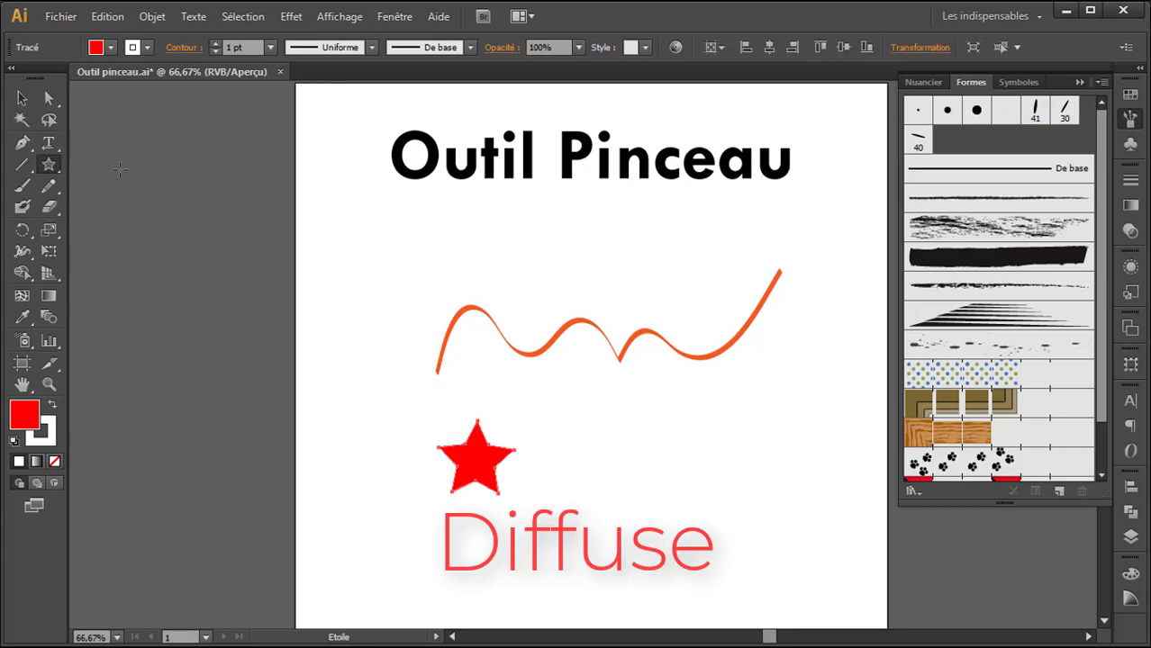
Step: Make a new brush of type Forme diffuse from the red star
left_click(25, 100)
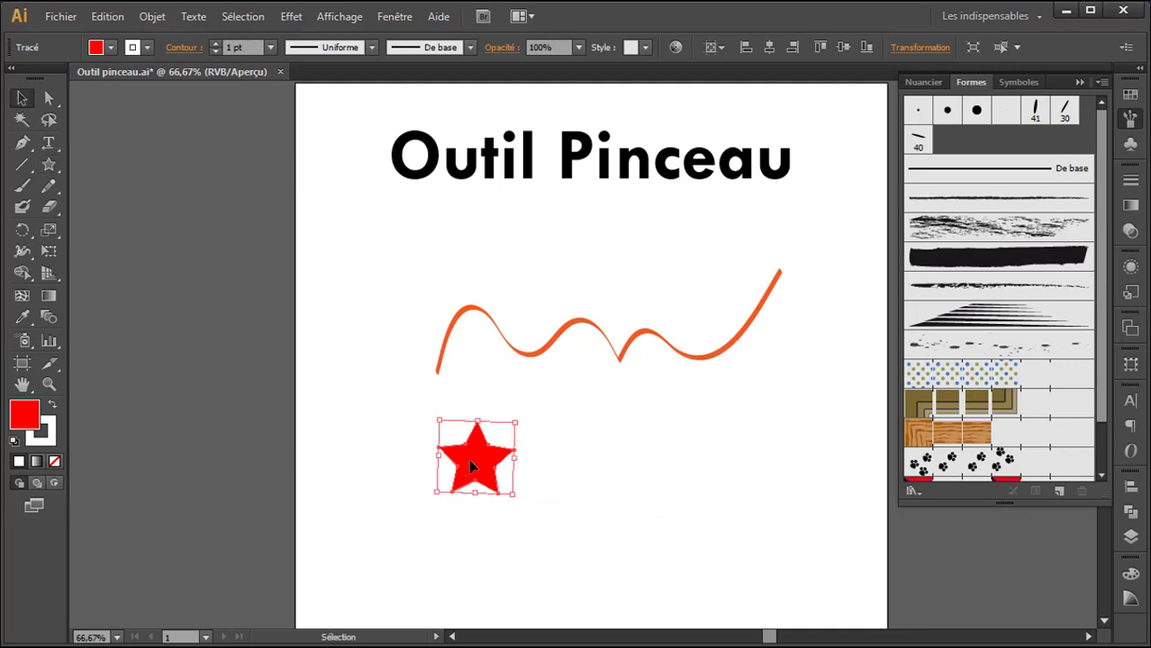
mouse_move(468, 459)
left_mouse_down()
mouse_move(810, 331)
mouse_move(1005, 149)
mouse_move(927, 173)
left_mouse_up()
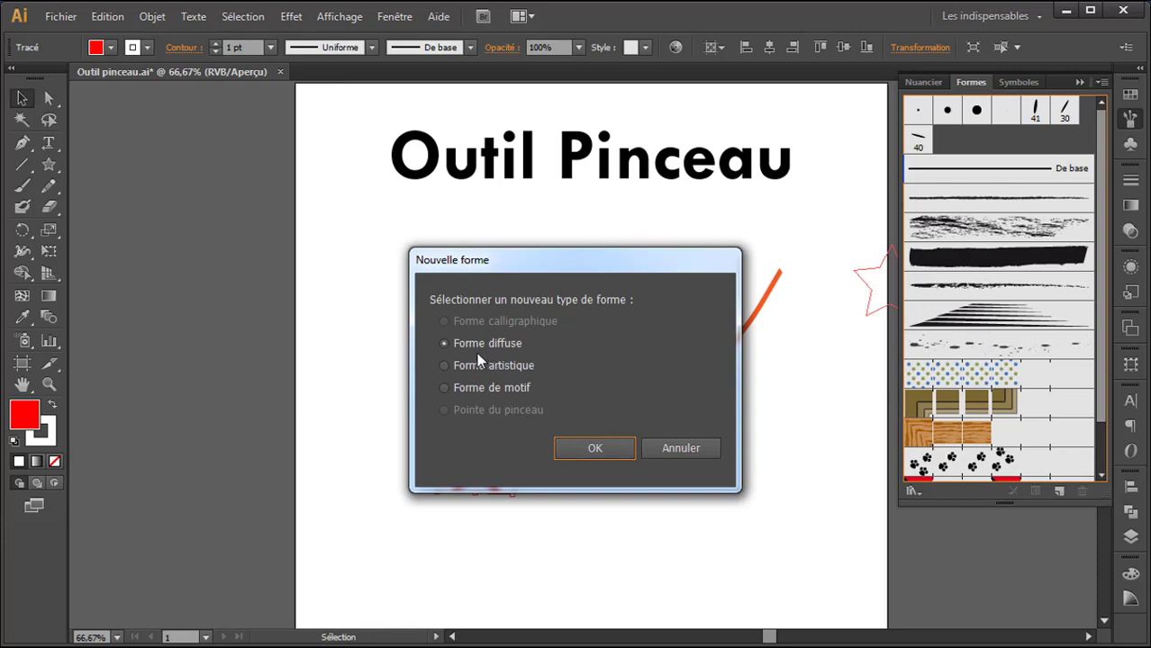
left_click(594, 449)
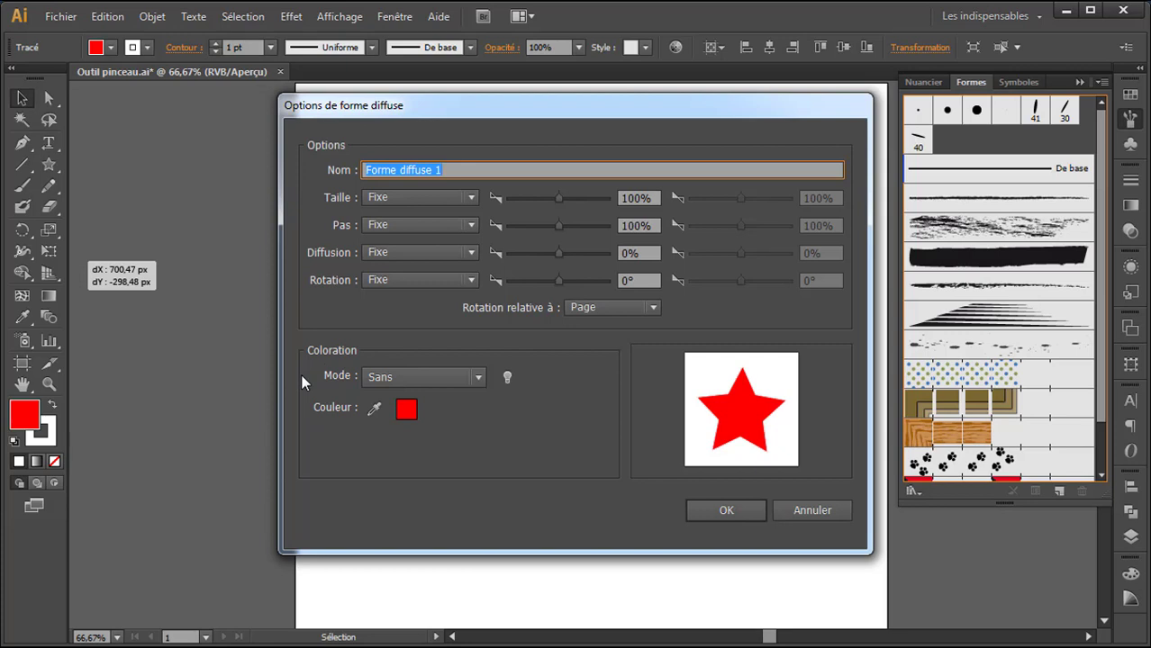
Step: Review the coloration modes and coloration tips, and save the star brush as Forme diffuse 1 with coloration mode Sans
left_click(475, 378)
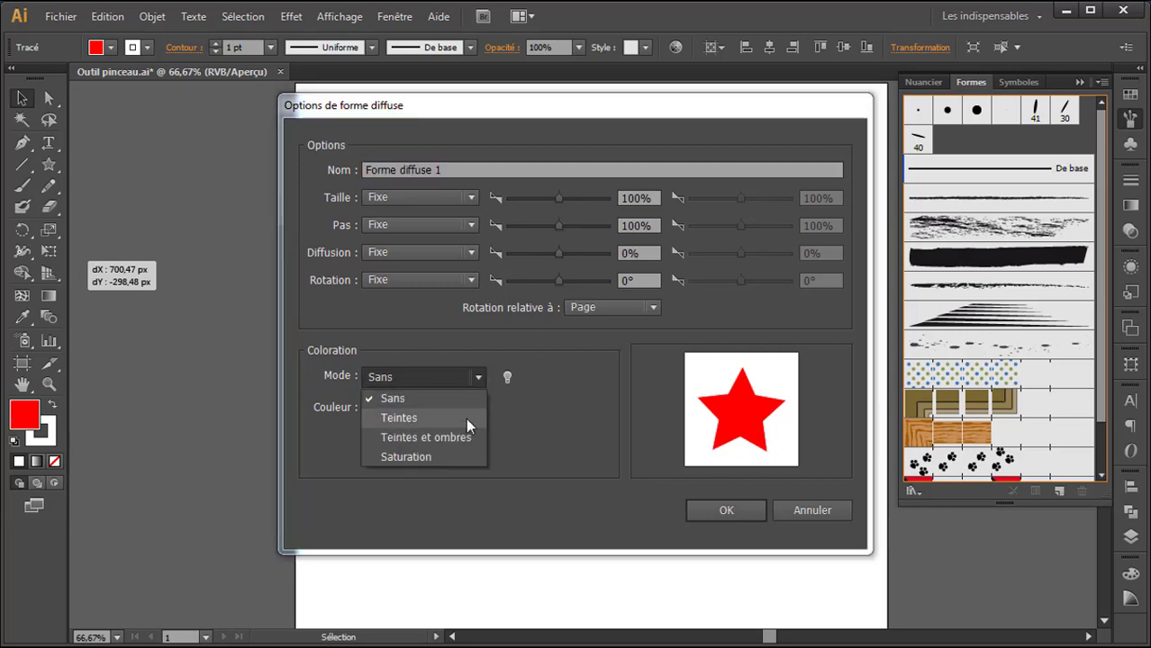
left_click(500, 384)
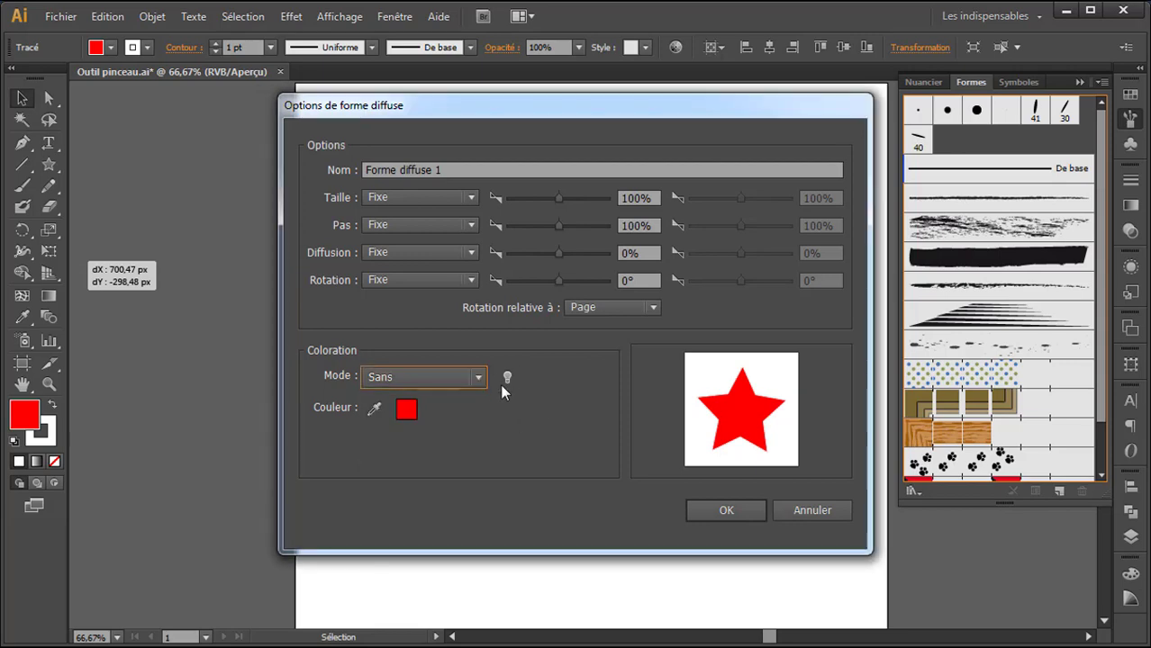
left_click(507, 380)
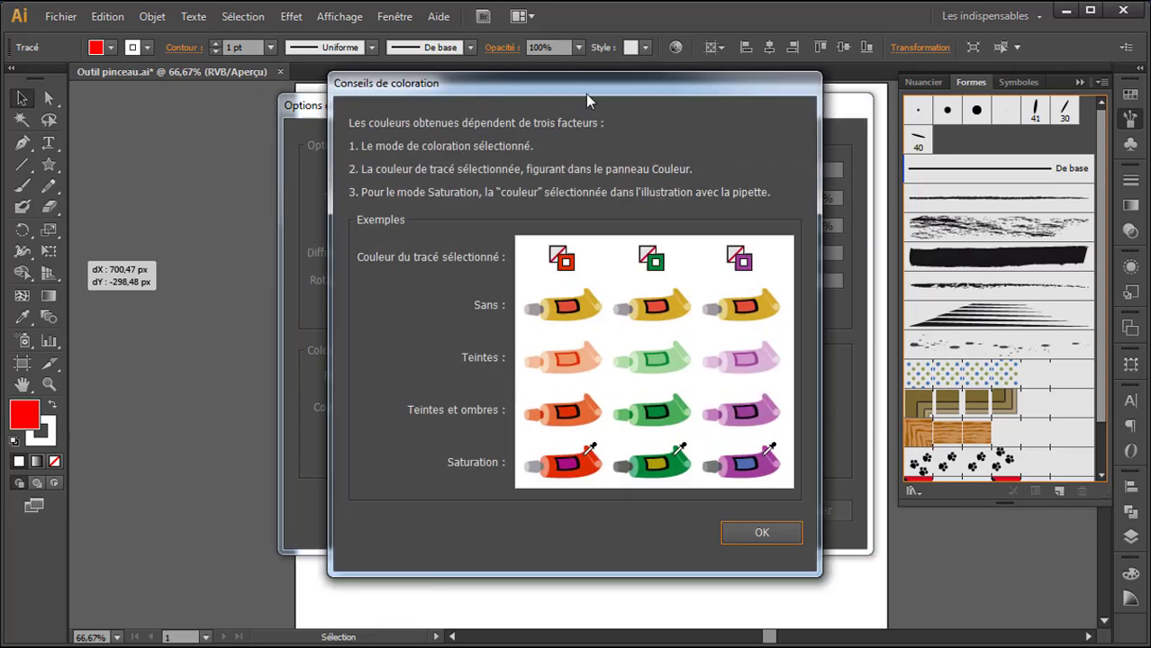
left_click_drag(587, 100, 860, 104)
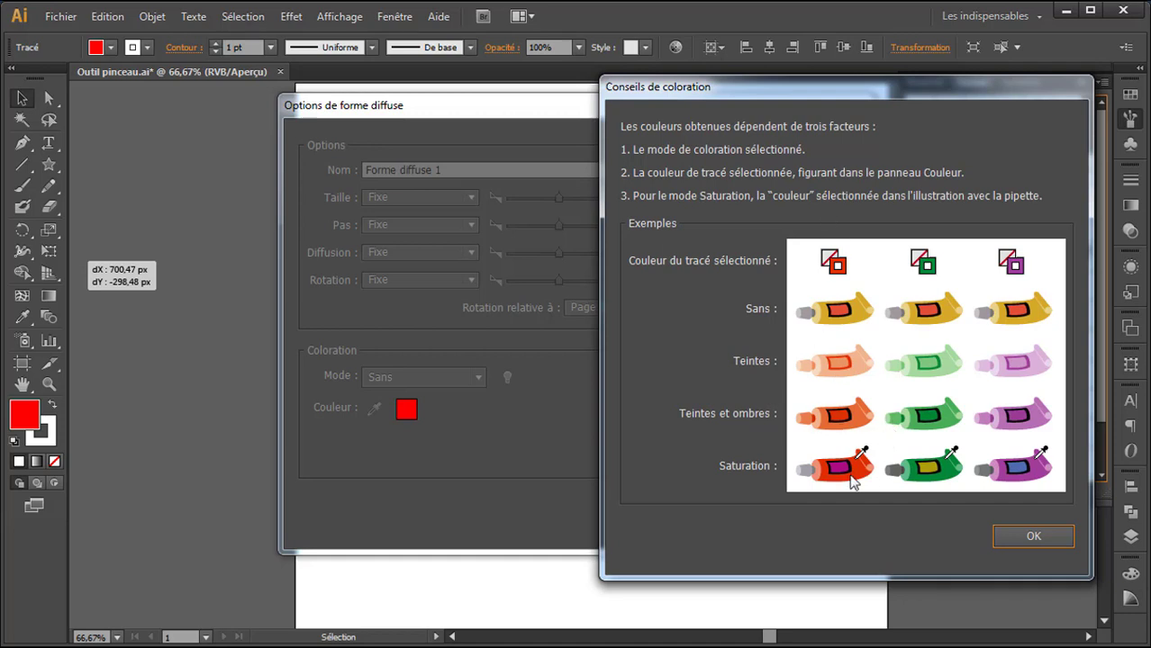
left_click(1037, 536)
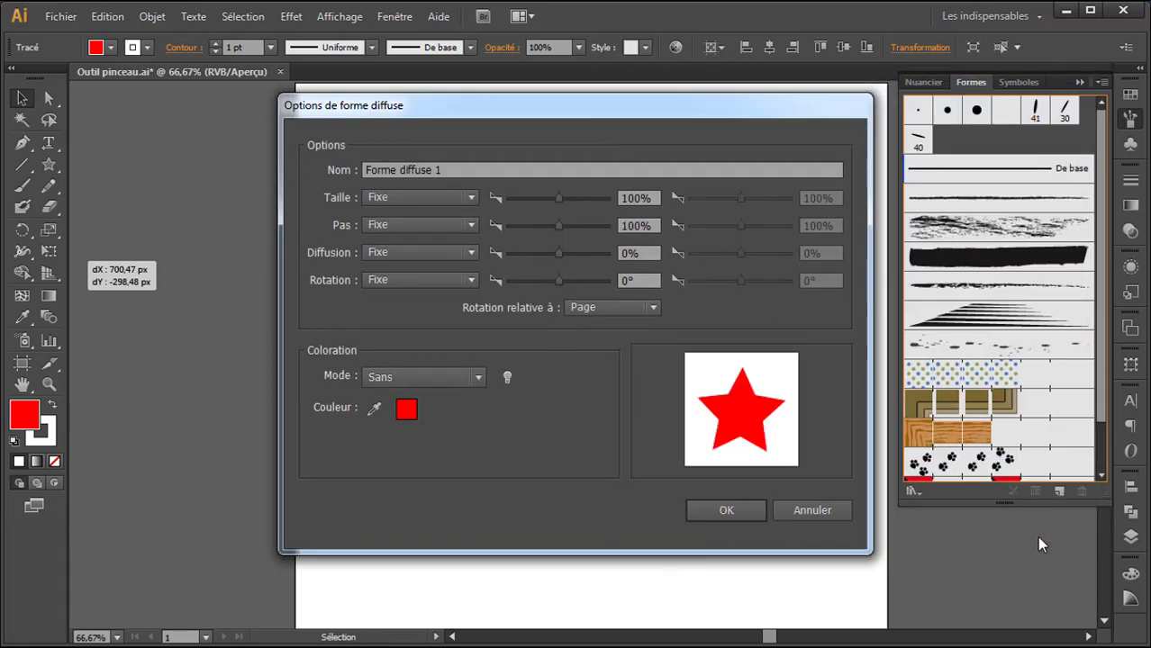
left_click(733, 511)
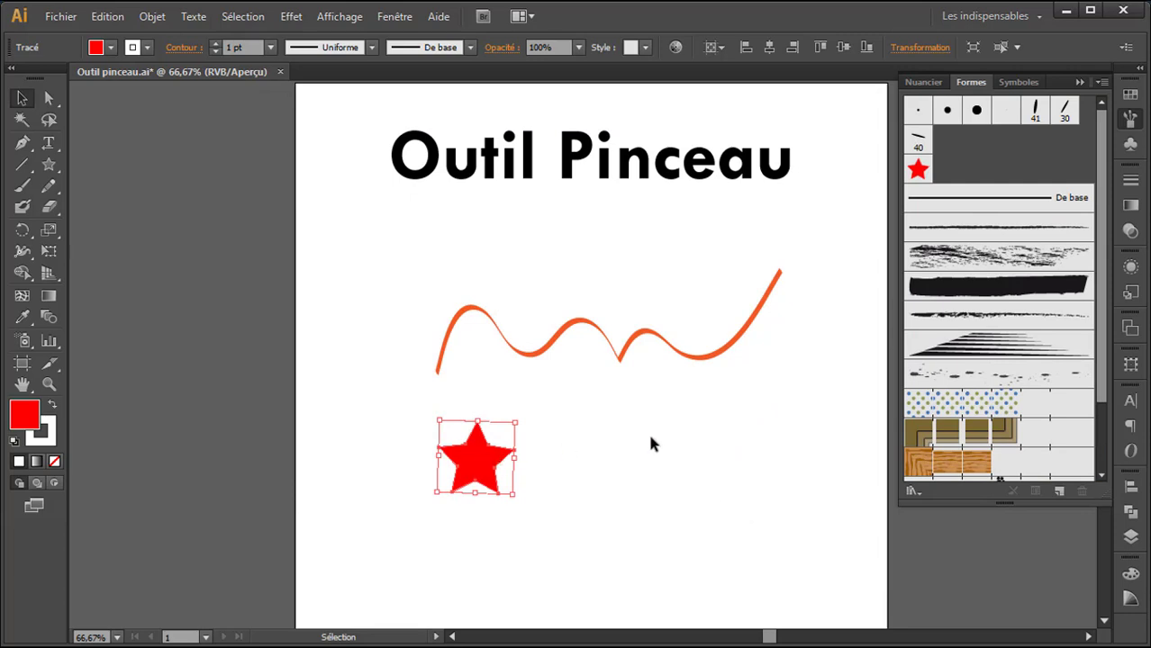
Step: Delete the star from the artboard and open the new brush type choices with nothing selected
left_click_drag(597, 422, 412, 484)
key("Delete")
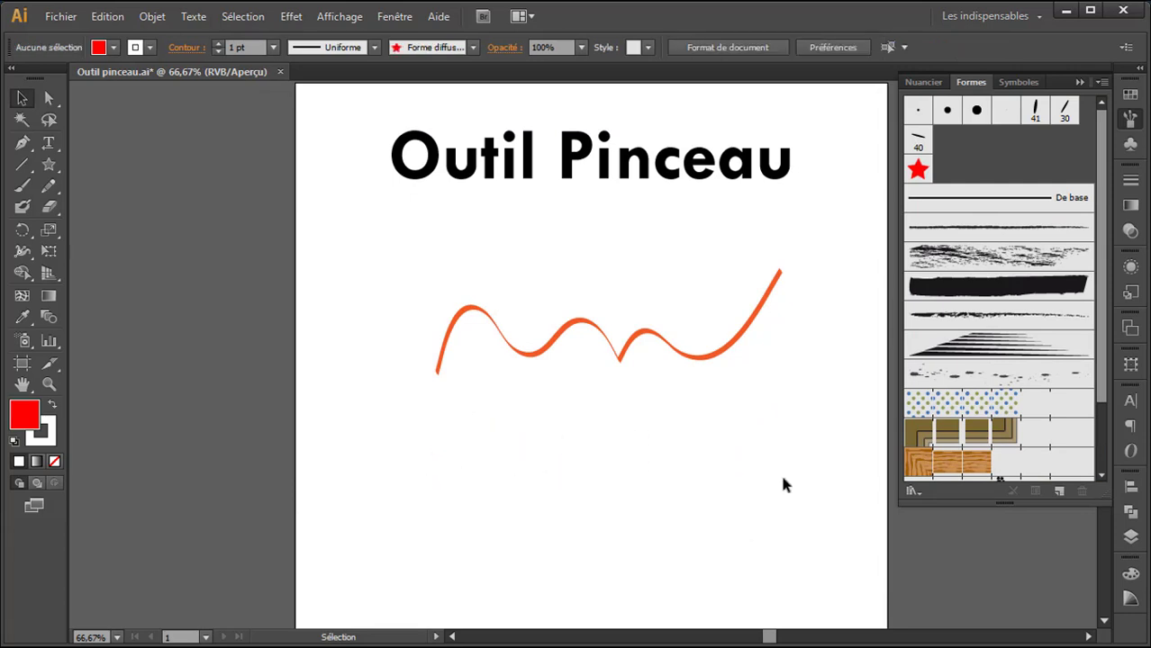
left_click(1059, 492)
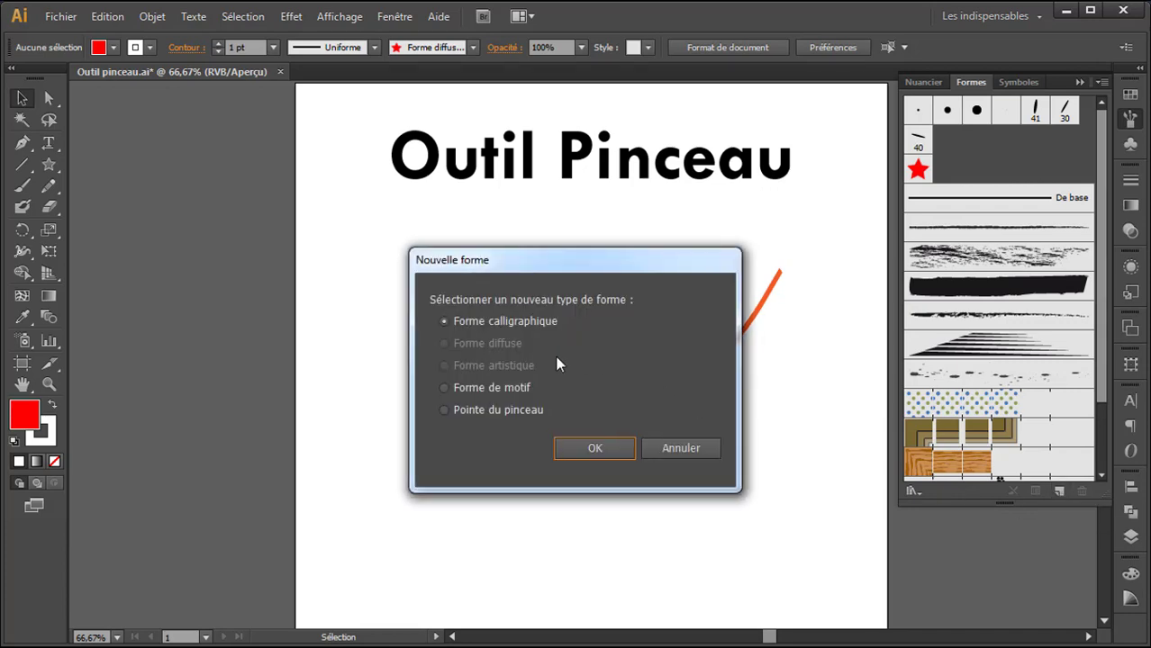
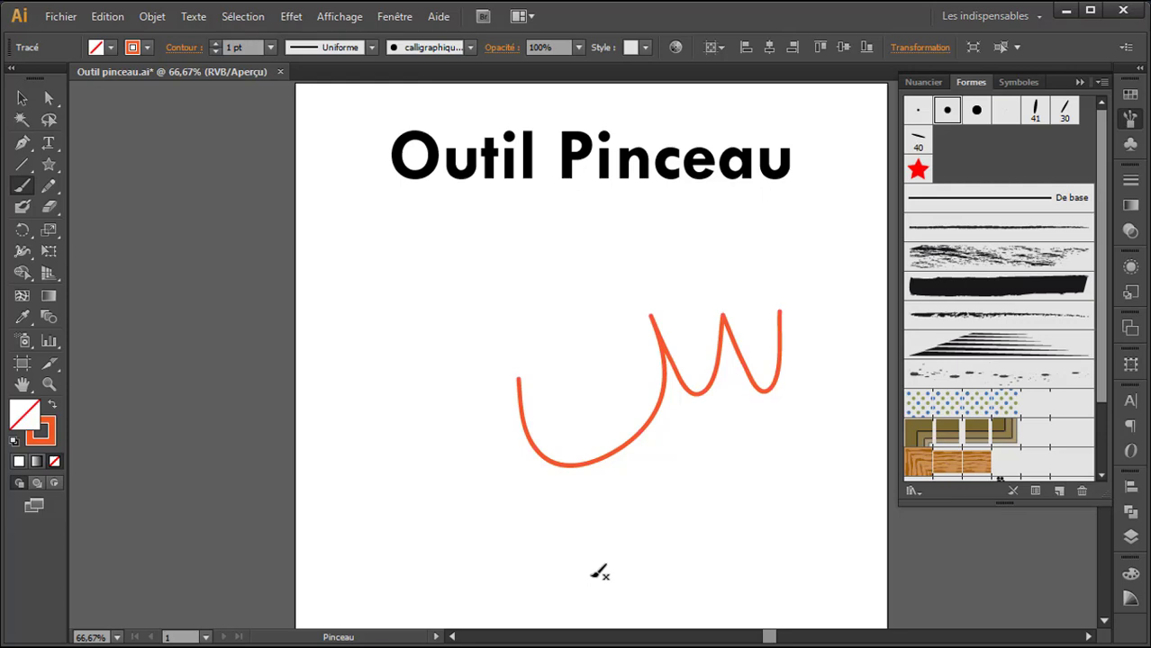
Step: Apply the De base brush and several artistic brushes in turn to the painted path, ending with Effilage 1
left_click(995, 207)
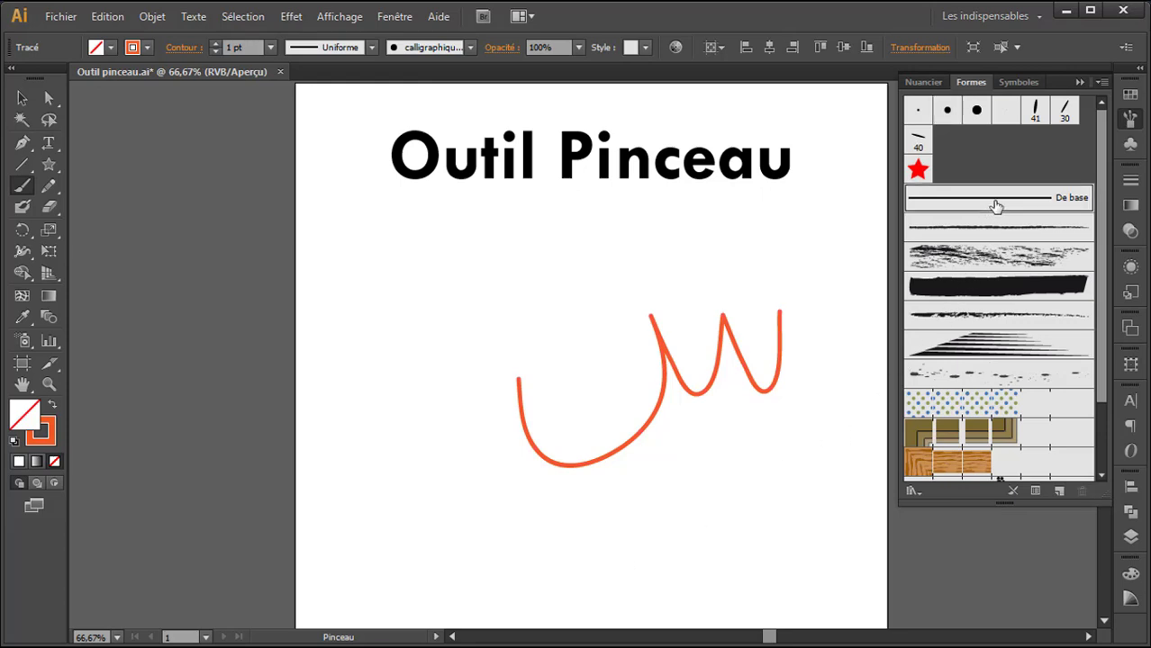
left_click(1007, 230)
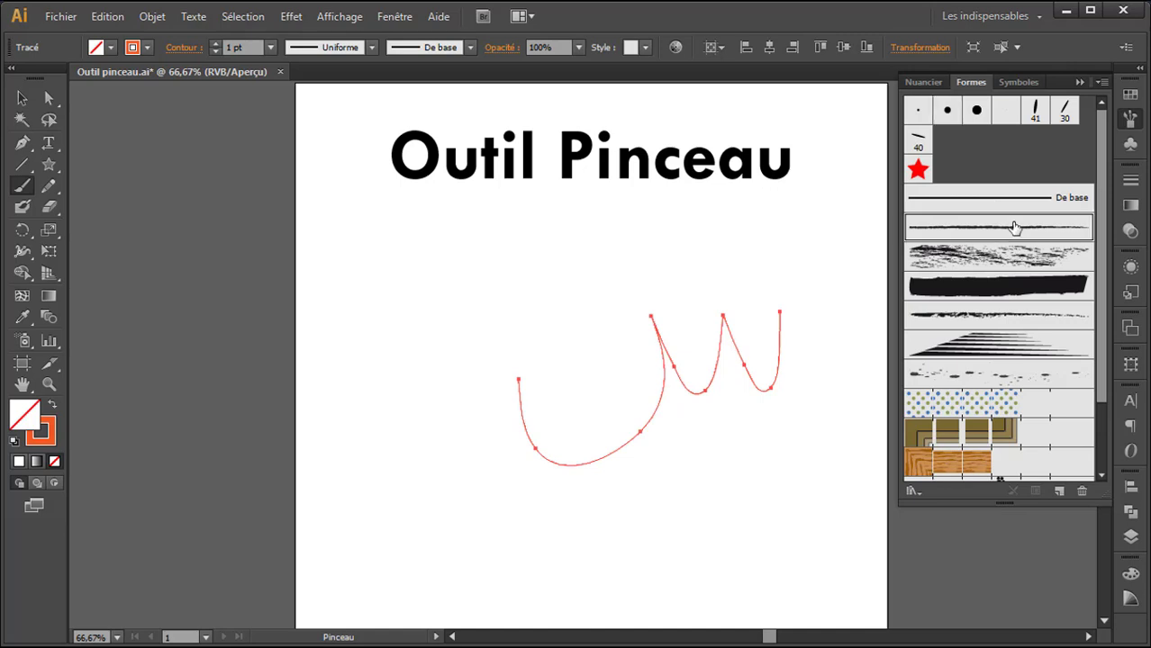
left_click(1005, 260)
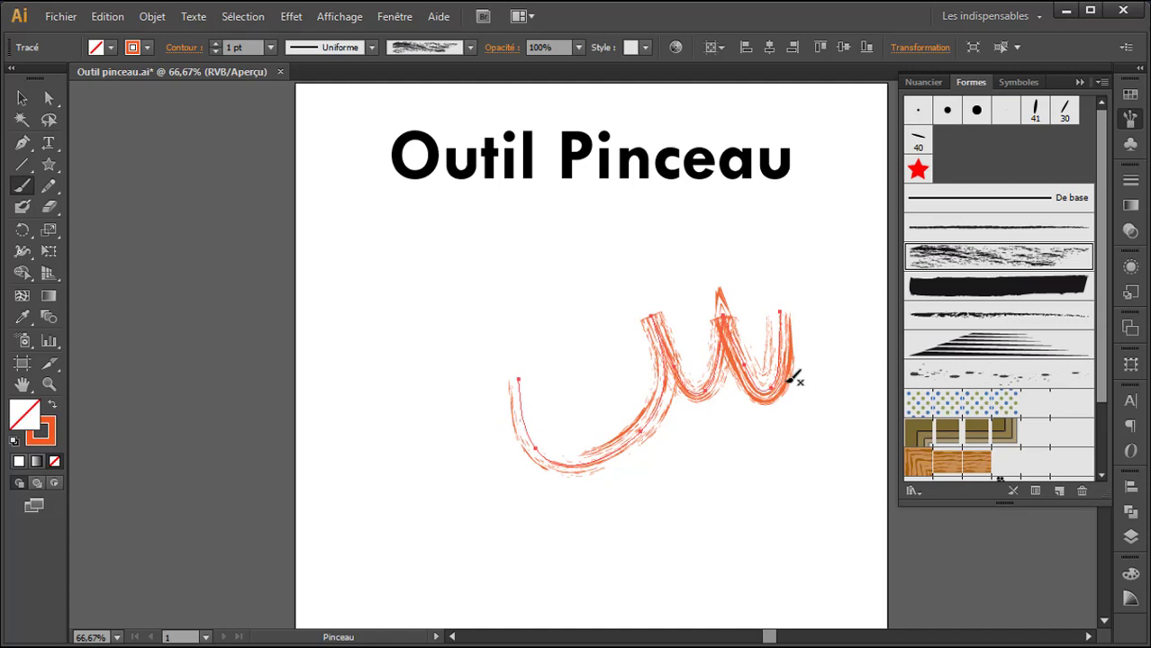
left_click(1016, 315)
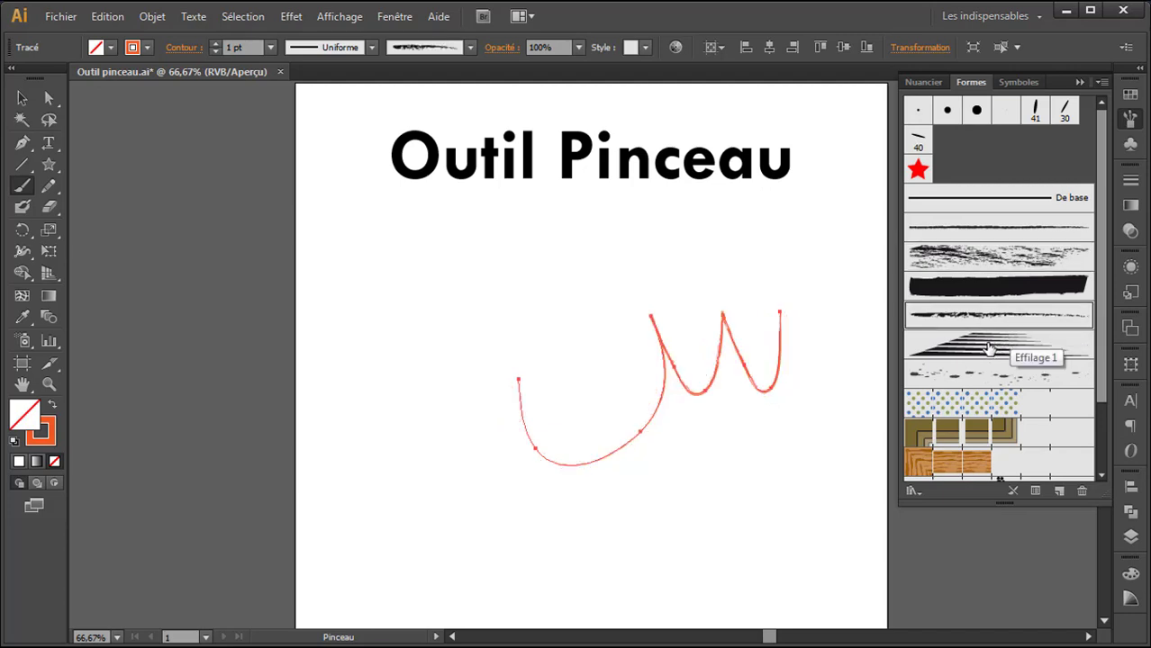
left_click(1012, 349)
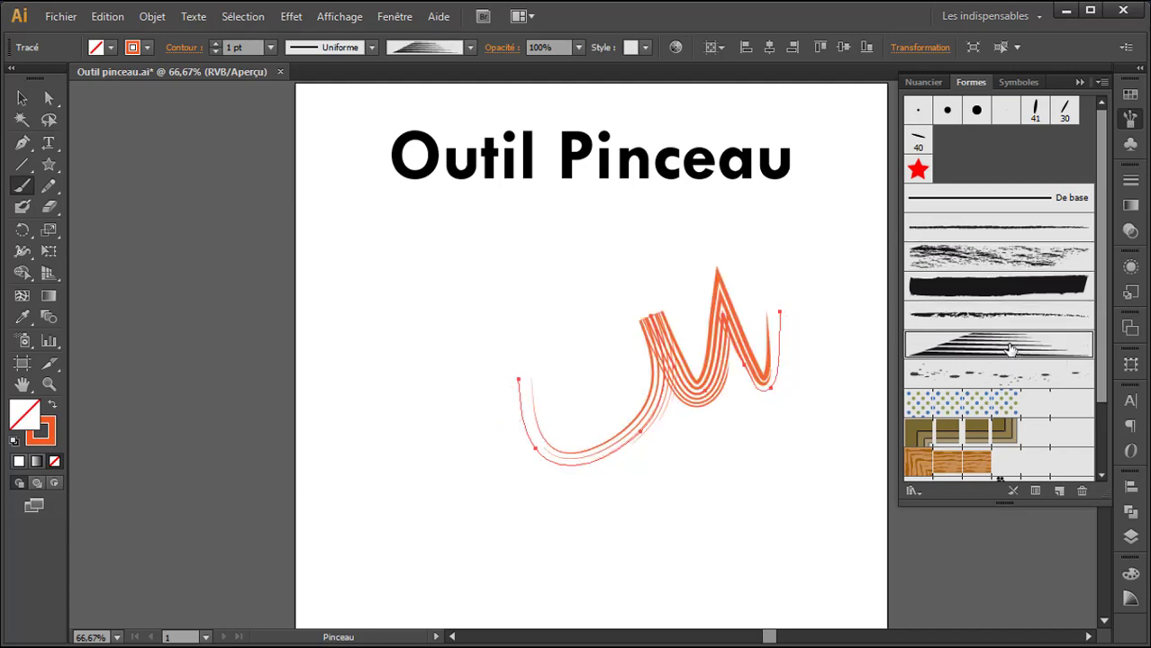
Step: Delete the orange path and paint a rising curve with the Paintbrush using the red stroke R=237 V=28 B=36
left_click(22, 97)
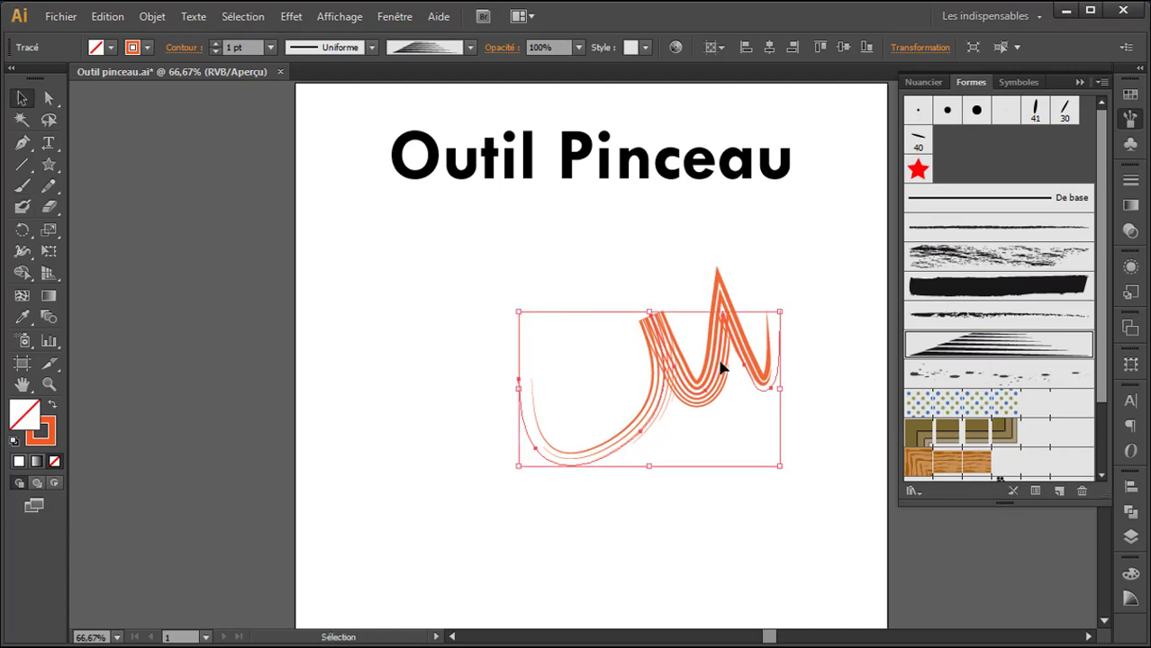
key("Delete")
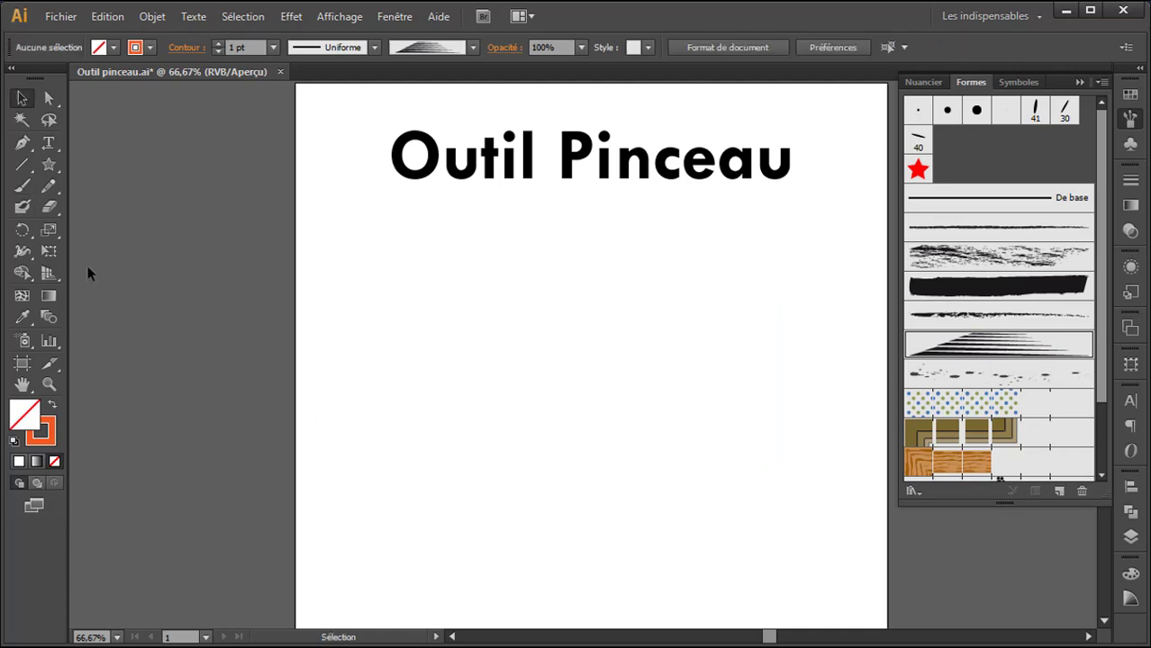
left_click(23, 185)
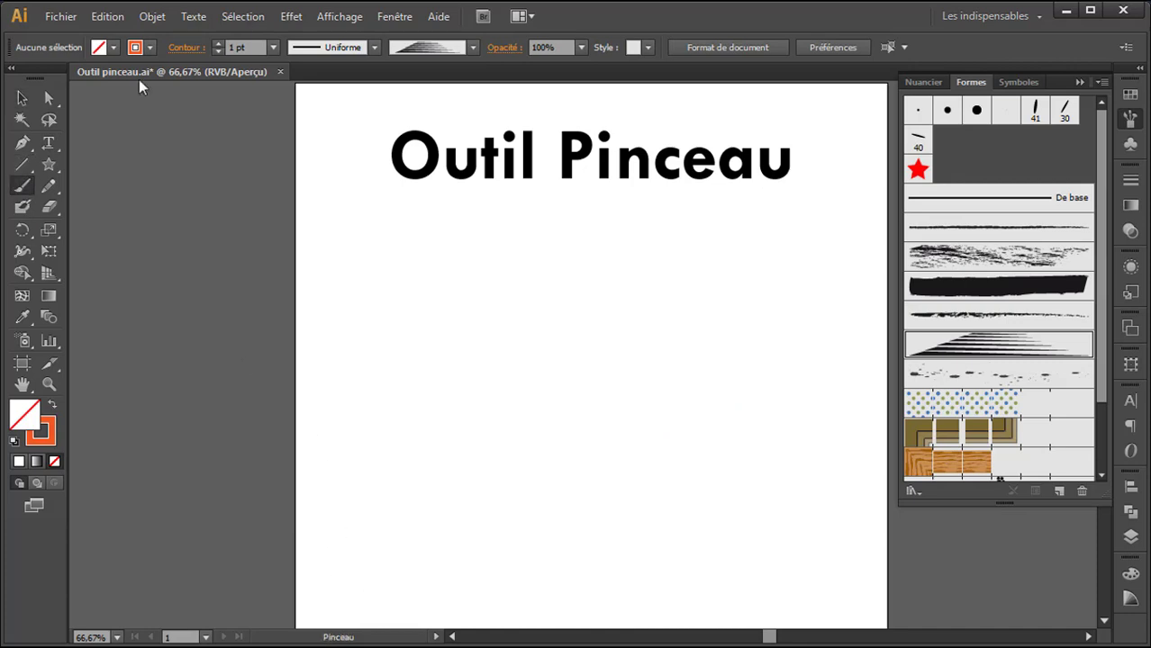
left_click(150, 47)
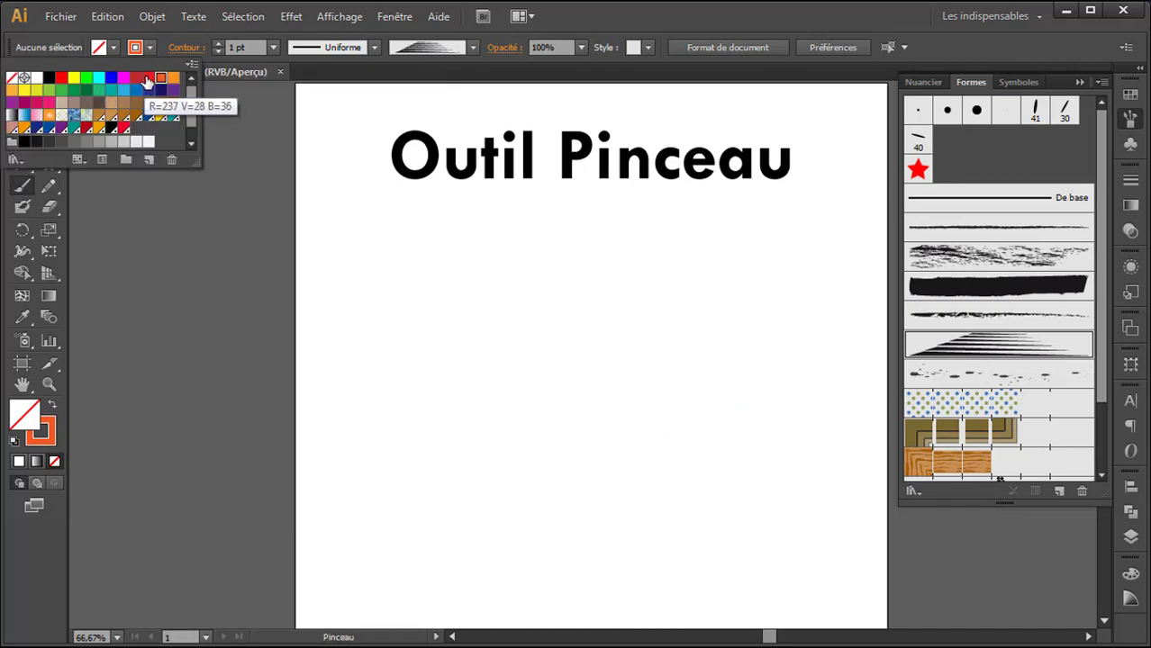
left_click(140, 80)
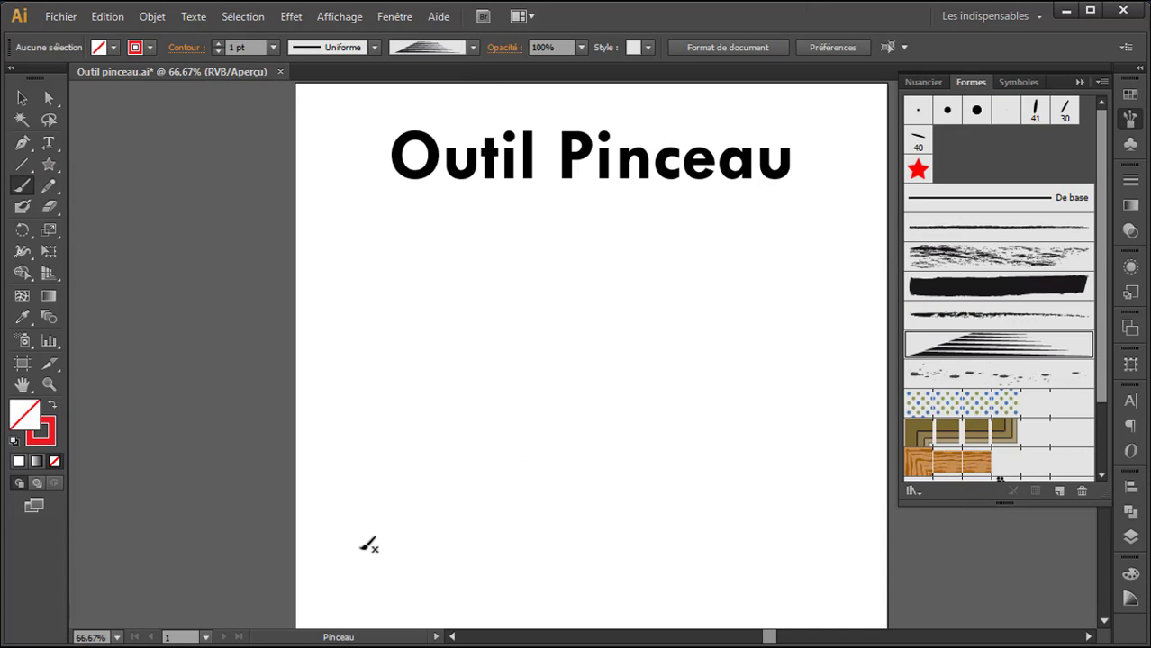
mouse_move(358, 565)
left_mouse_down()
mouse_move(532, 412)
mouse_move(666, 360)
left_mouse_up()
left_click(22, 98)
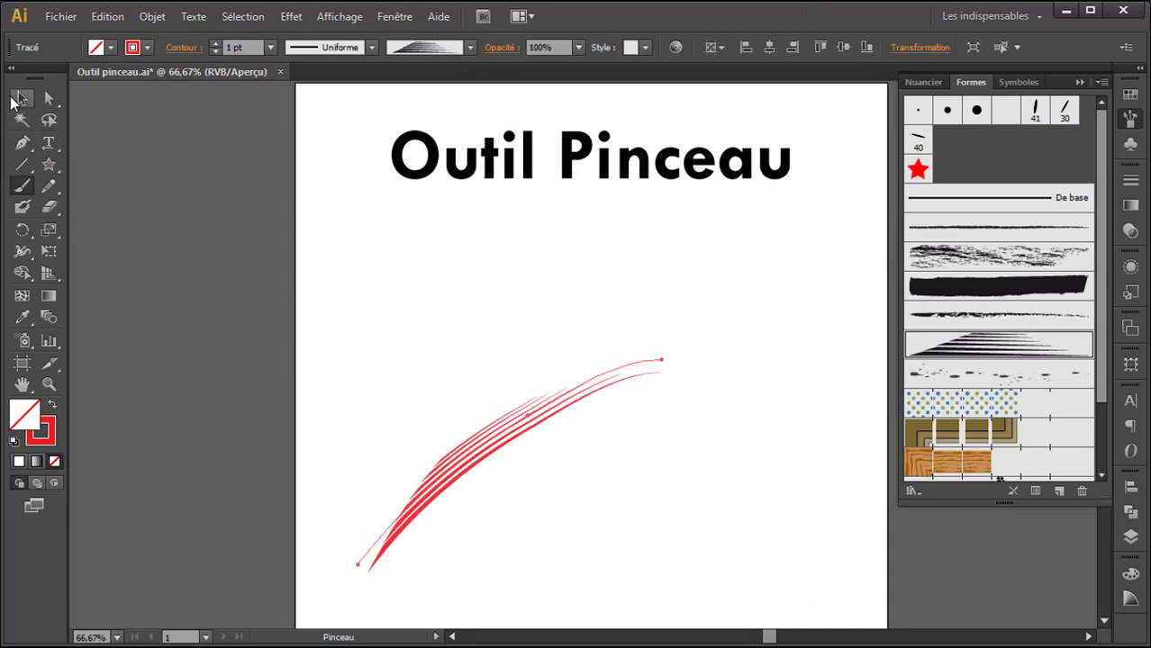
left_click(369, 257)
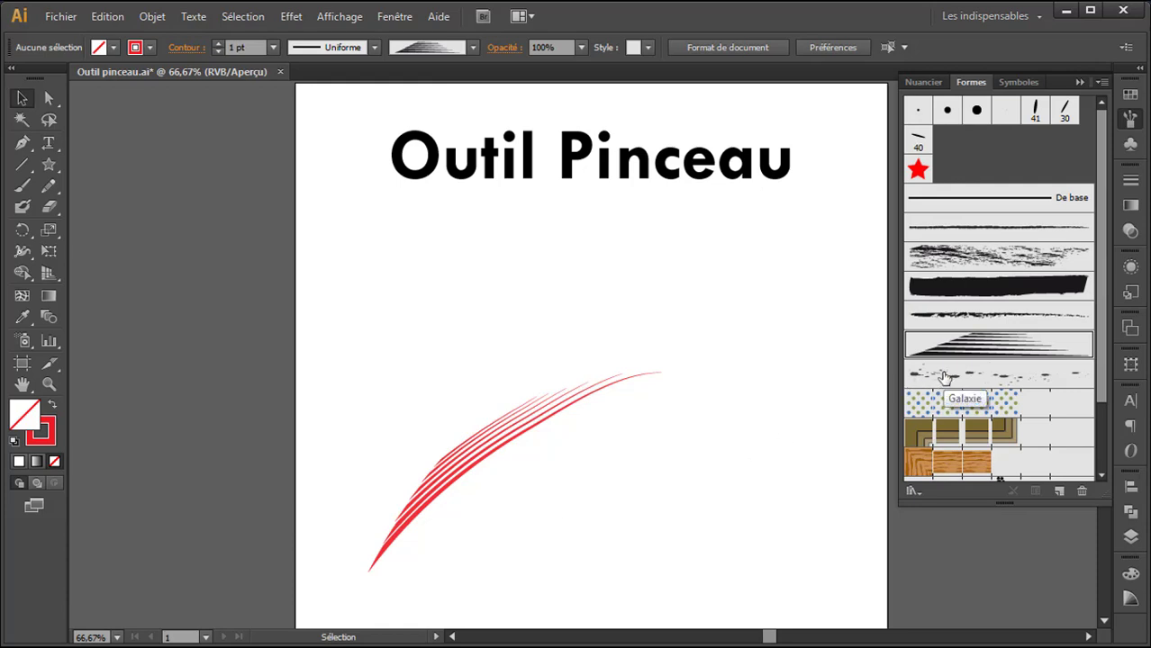
Step: Apply the Triple biseau pattern brush and then the Cercles pattern brush to the painted curve
left_click(974, 434)
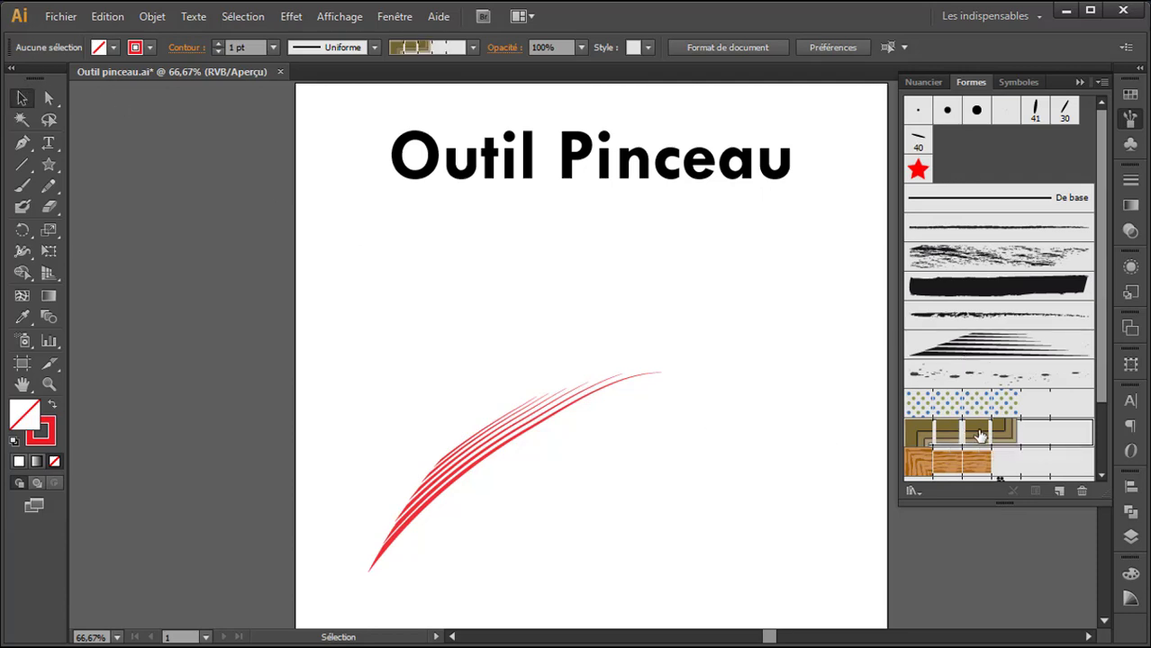
left_click(501, 433)
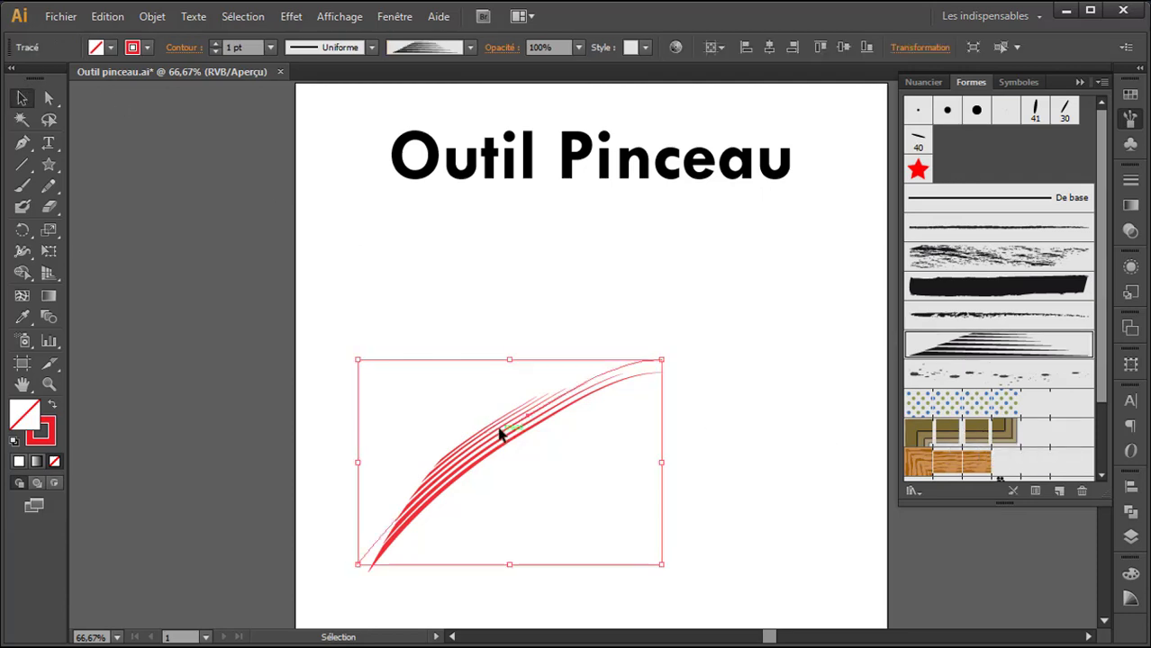
left_click(1004, 437)
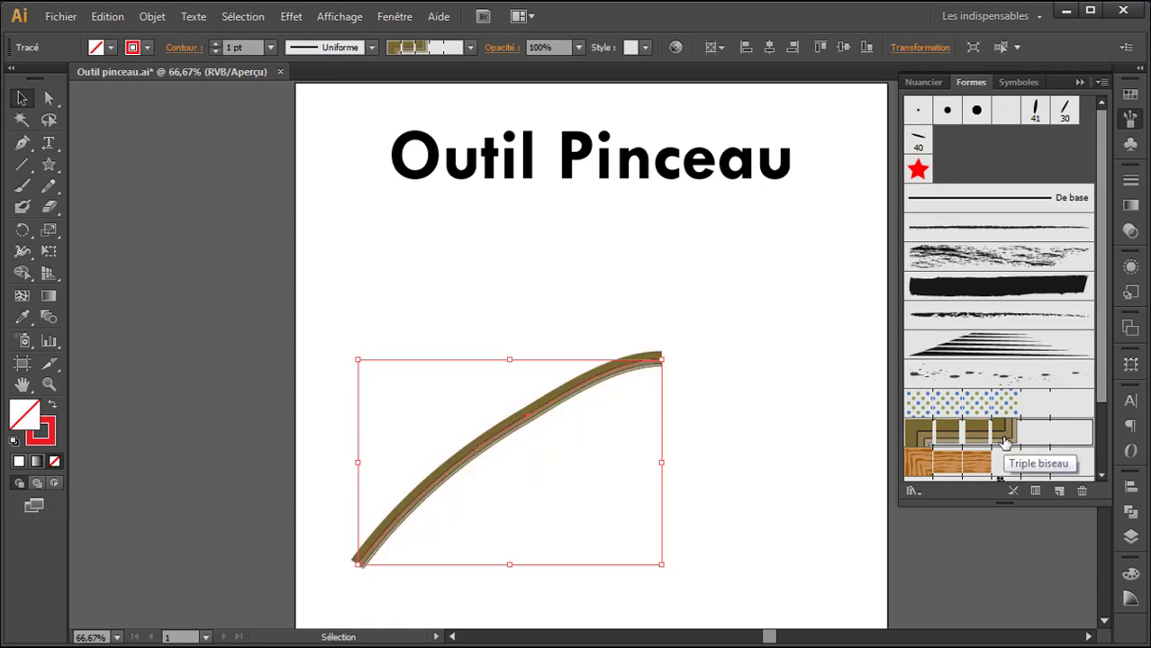
left_click(992, 397)
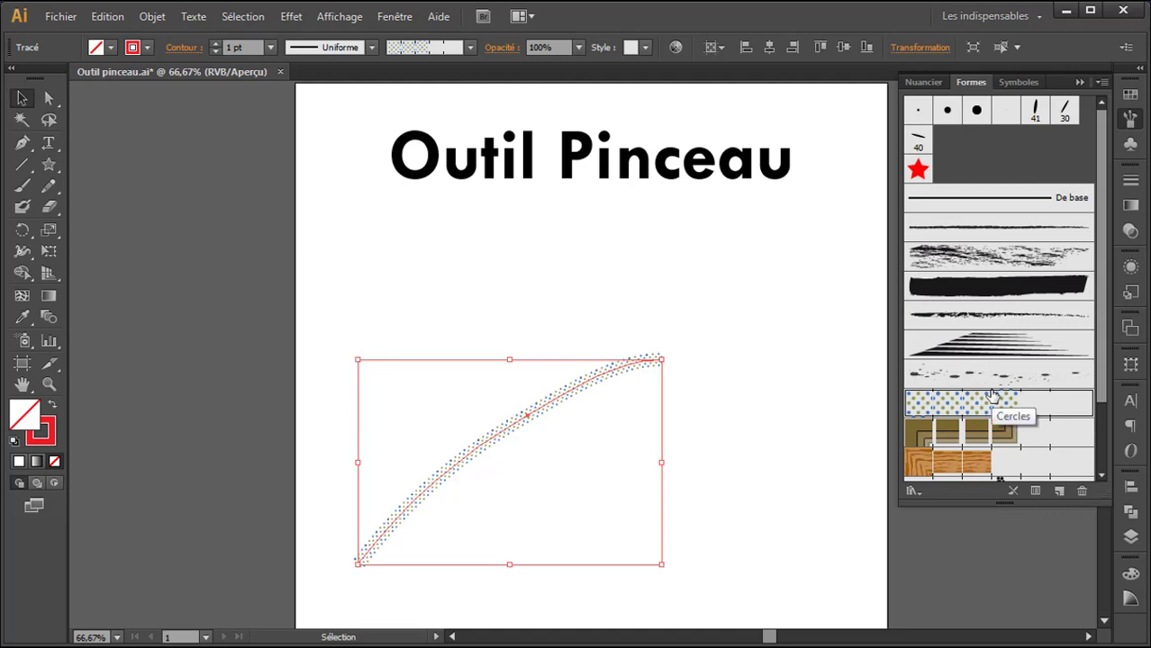
Step: Open the Artistiques_Aquarelle brush library and enlarge it so most of its brushes can be seen
left_click(912, 493)
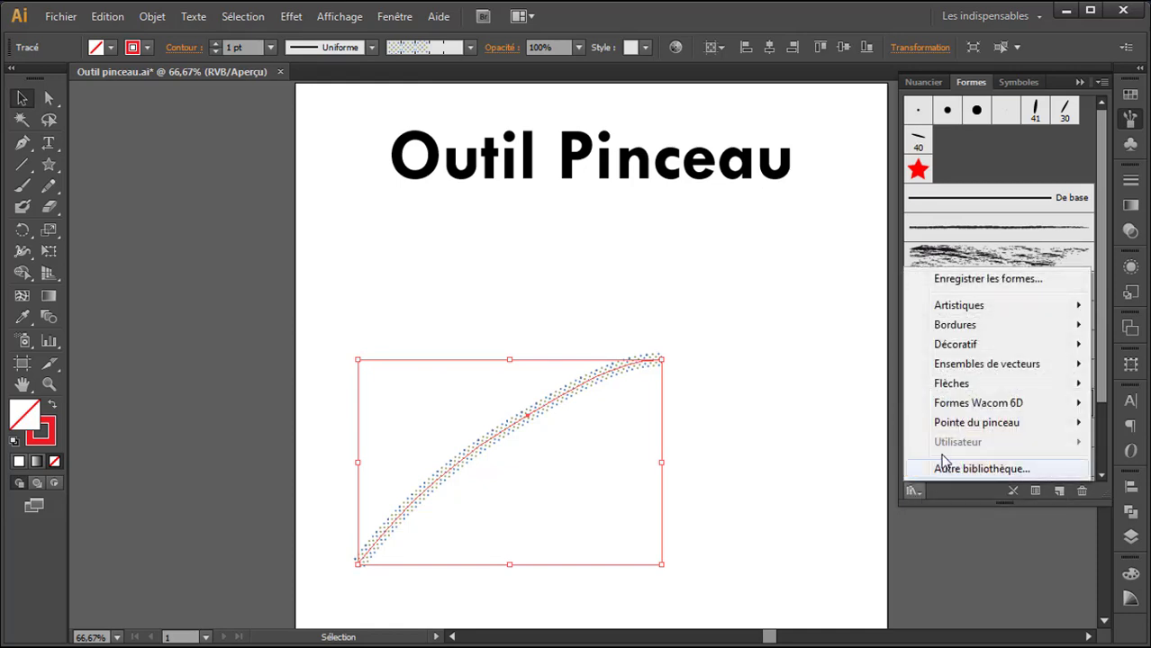
mouse_move(920, 304)
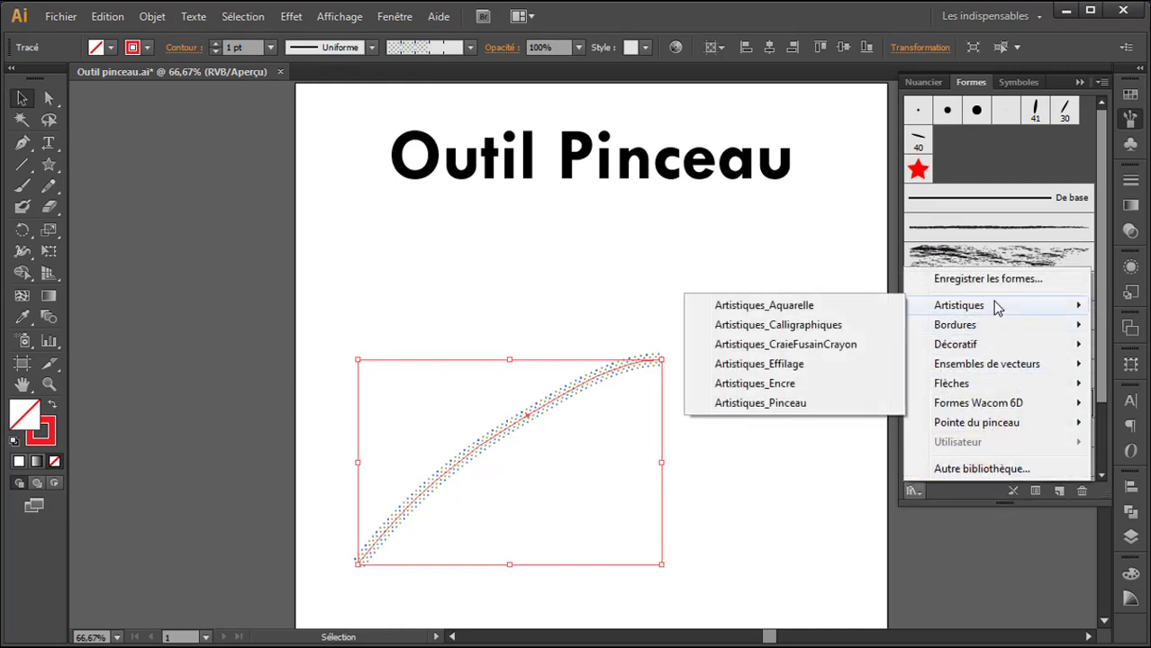
left_click(856, 310)
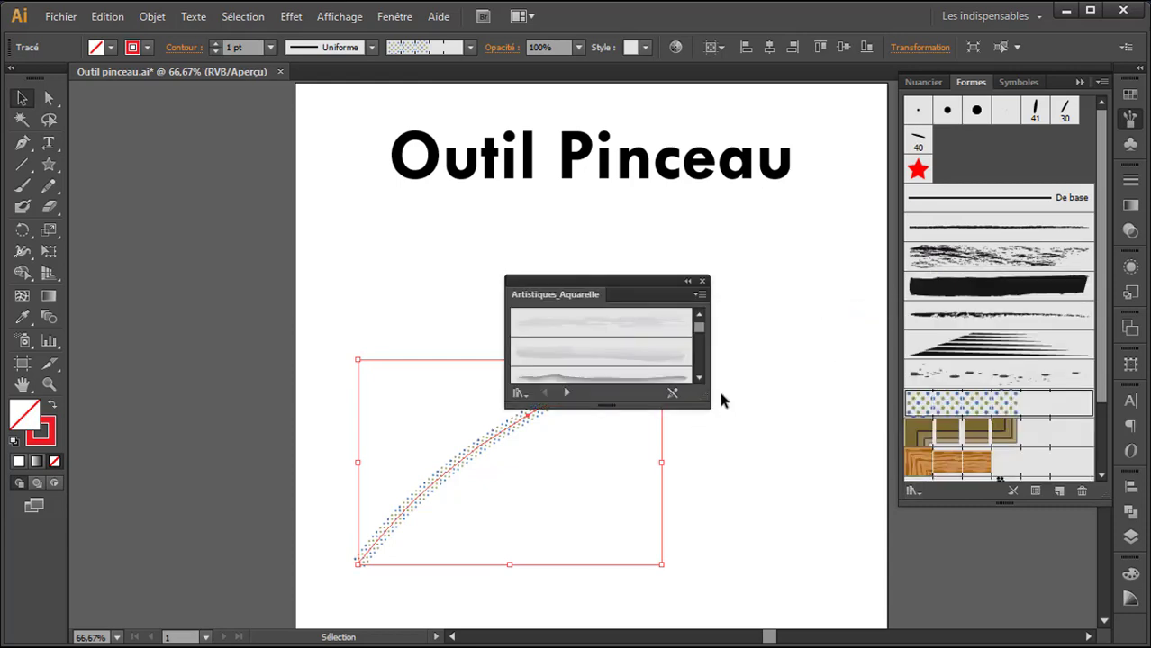
left_click_drag(707, 394, 820, 575)
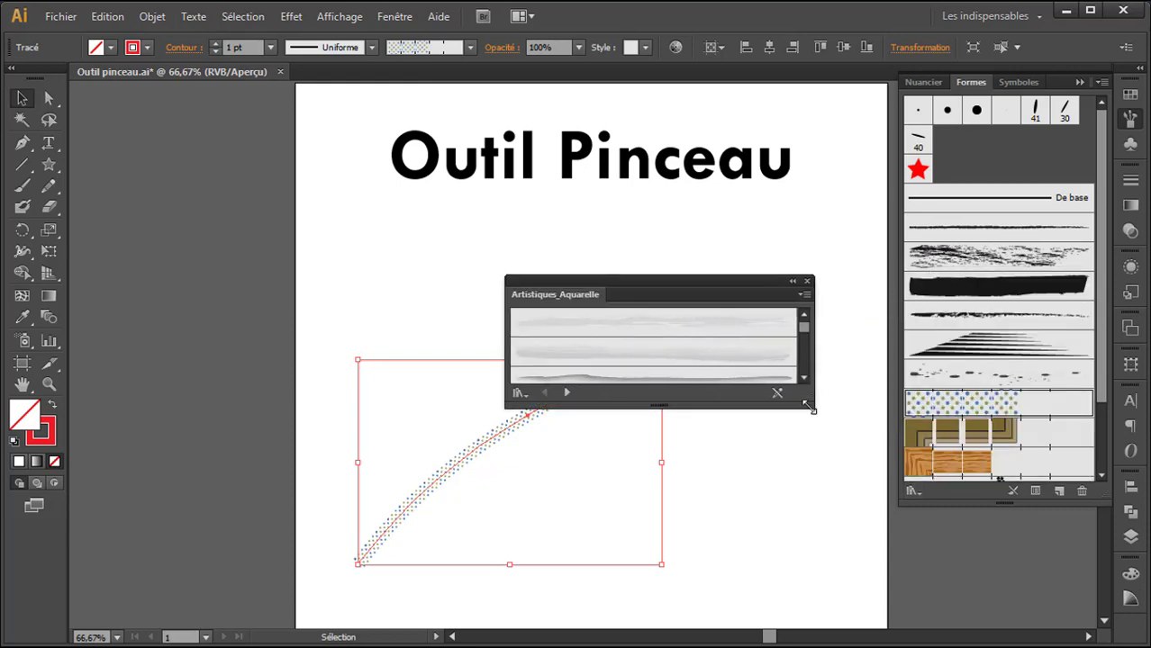
left_click_drag(808, 406, 846, 607)
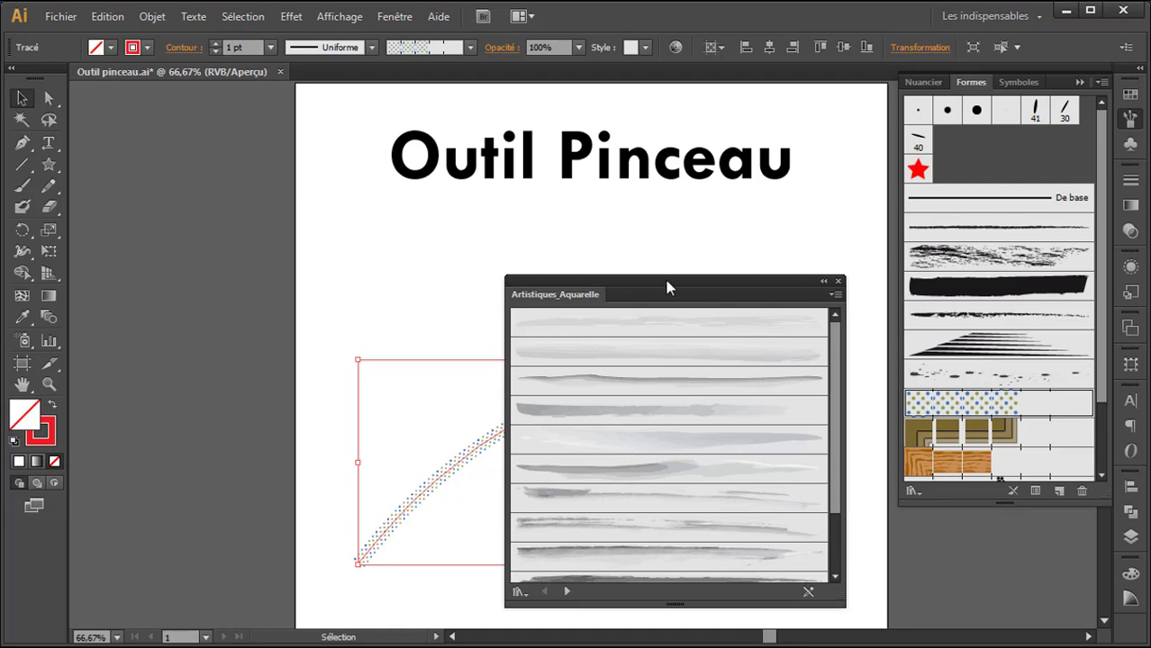
left_click_drag(682, 283, 717, 253)
Step: Apply the first and then the second watercolour brush of the Artistiques_Aquarelle library to the curve
left_click(704, 299)
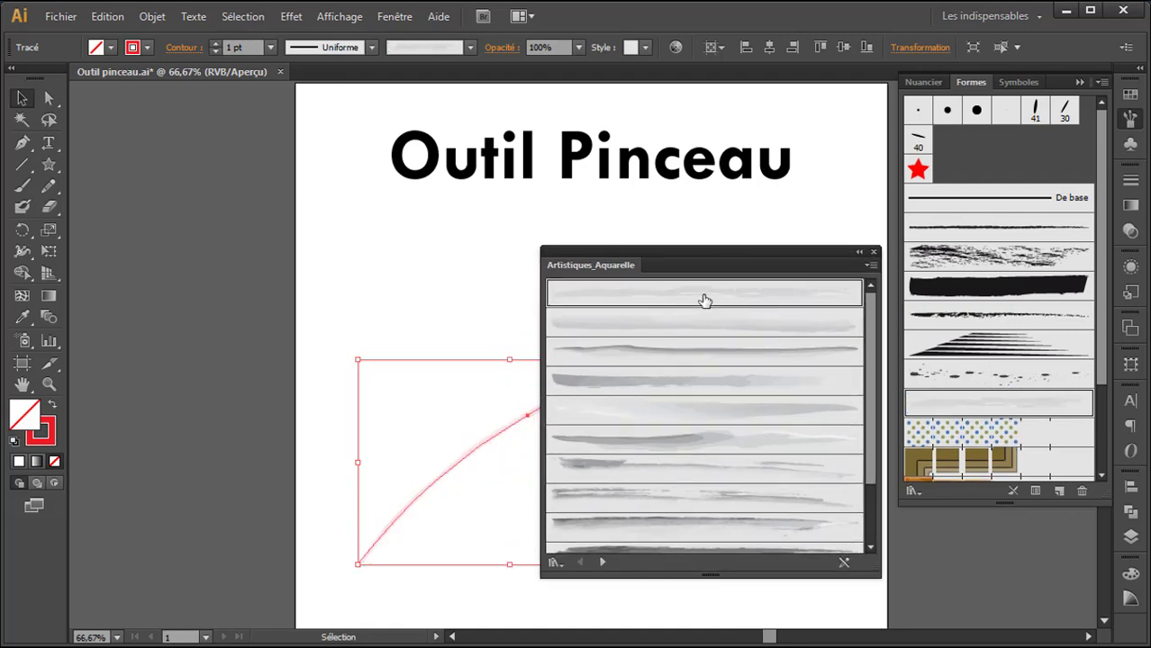
left_click(699, 325)
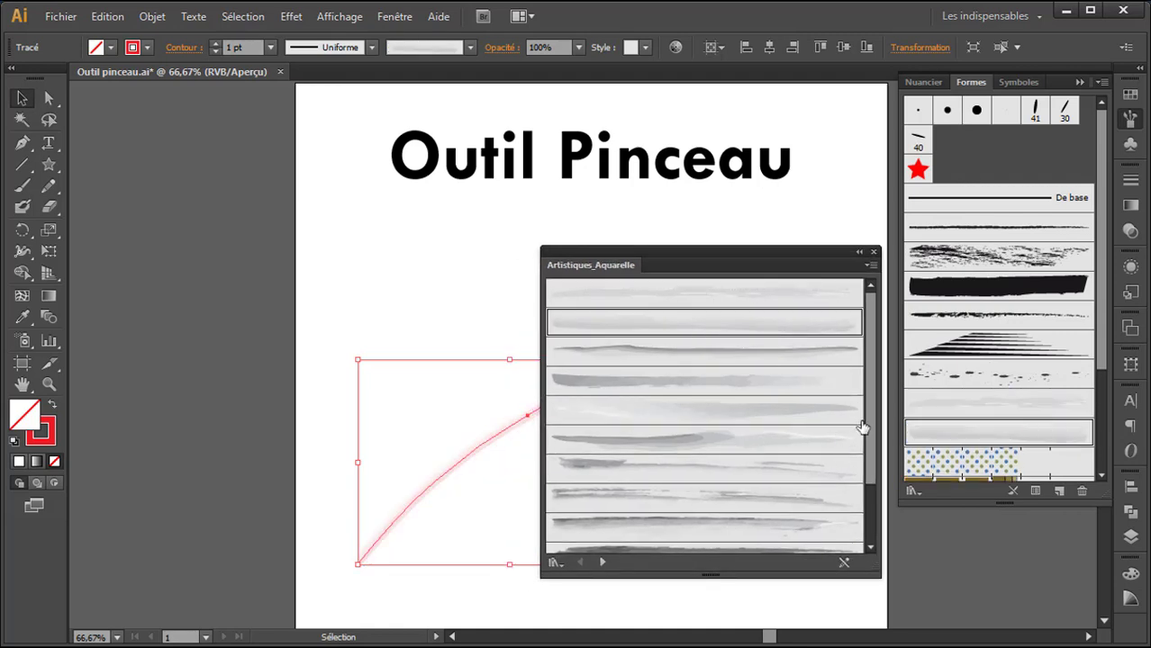
scroll(869, 447, "down", 1)
scroll(870, 448, "down", 2)
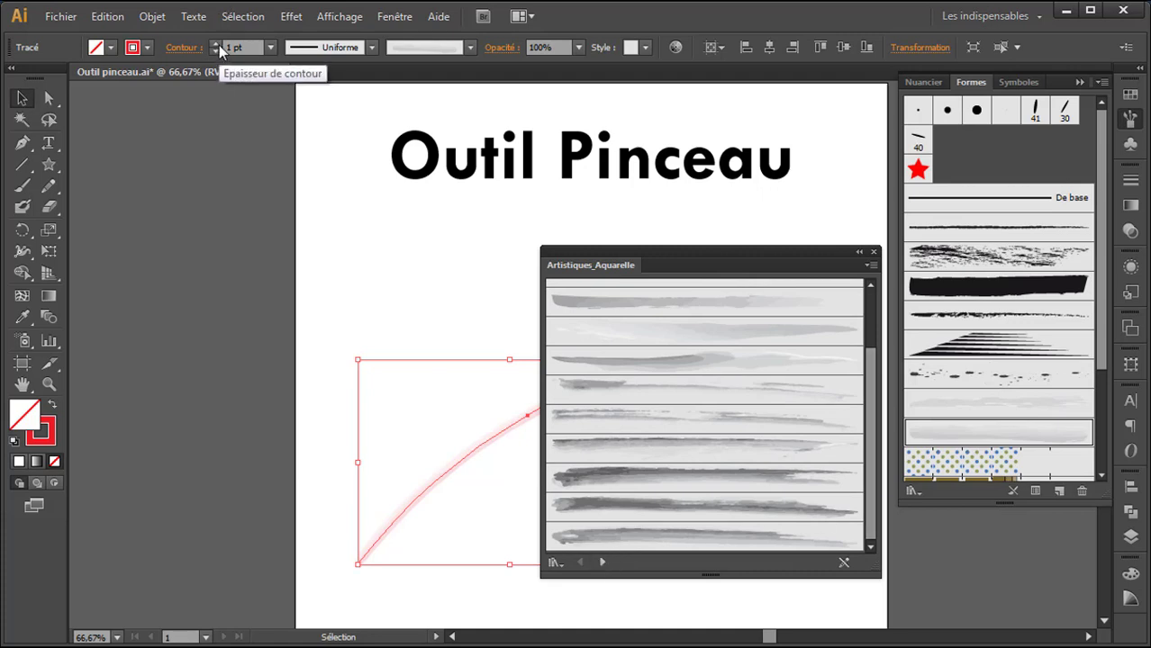
Step: Increase the watercolour curve's stroke weight to 8 pt
left_click(216, 44)
left_click(215, 44)
left_click(215, 44)
left_click(216, 45)
left_click(216, 44)
left_click(215, 44)
left_click(215, 44)
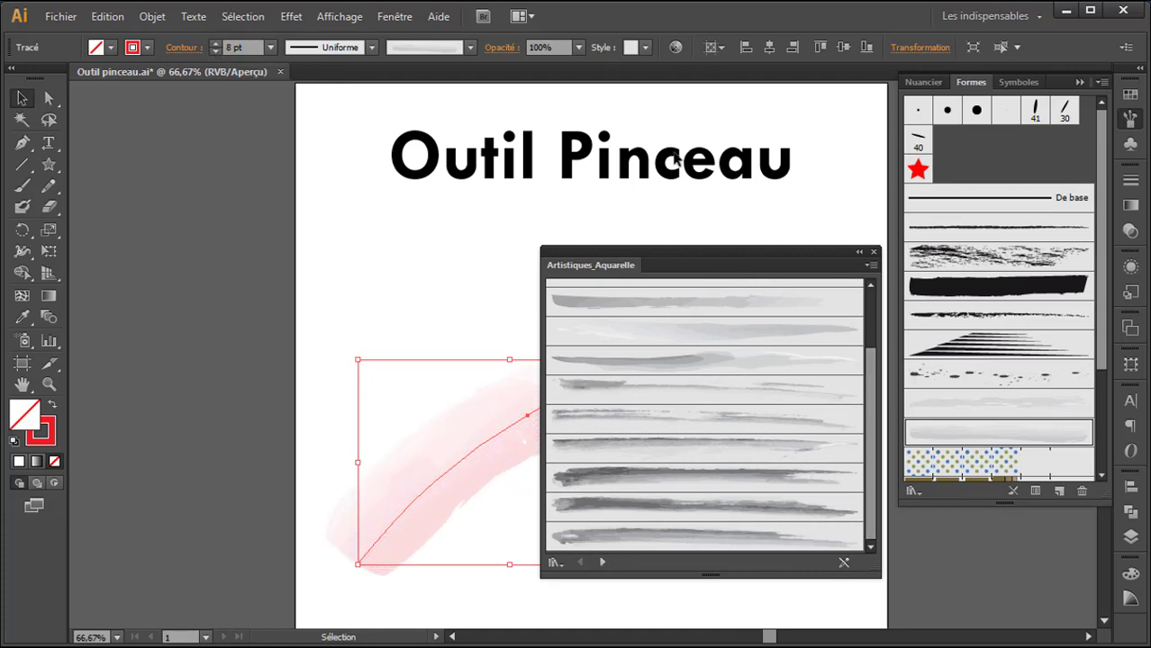
Step: Move the watercolour library away from the artwork, recolour the curve's stroke light blue and deselect it
left_click_drag(708, 258, 974, 243)
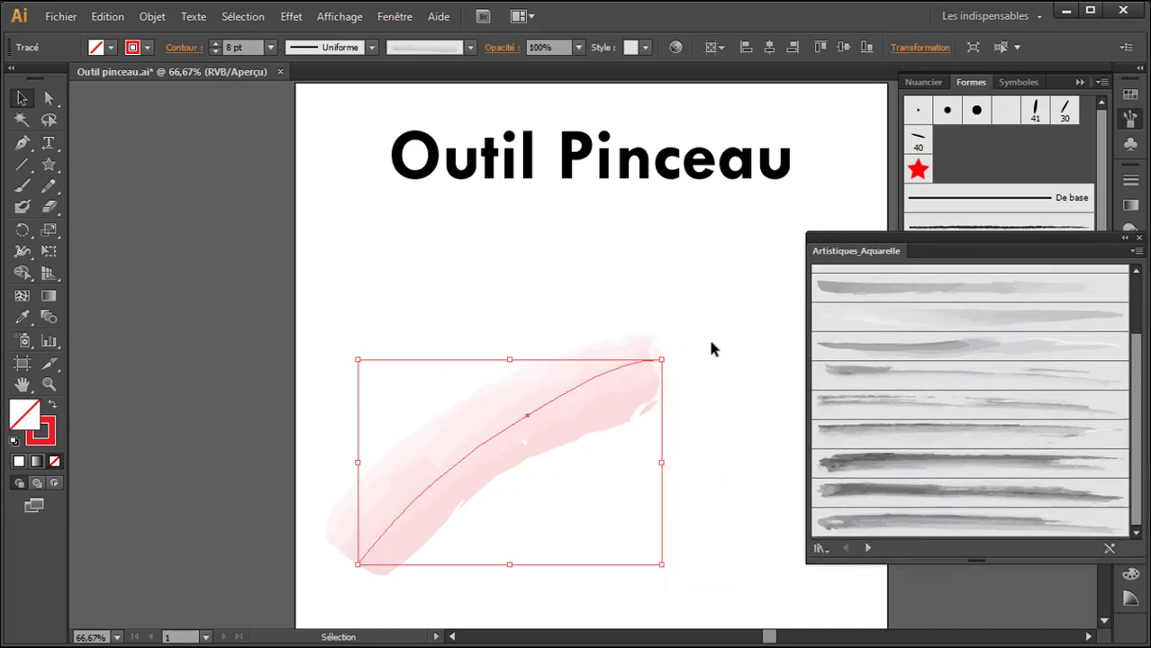
left_click(134, 46)
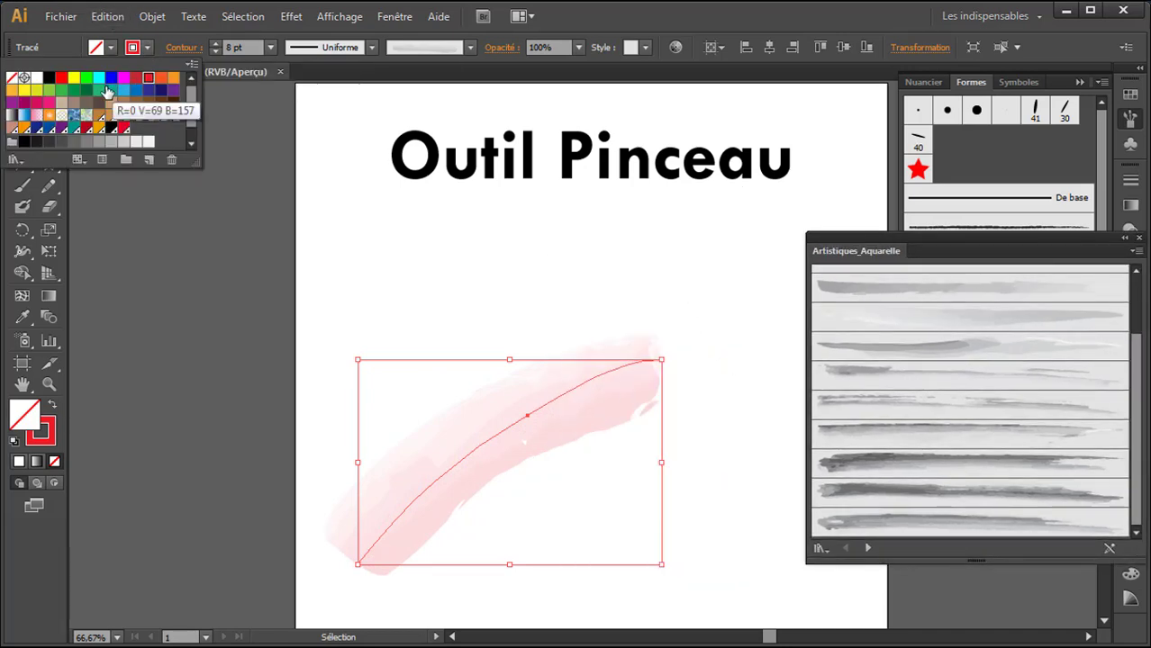
left_click(135, 91)
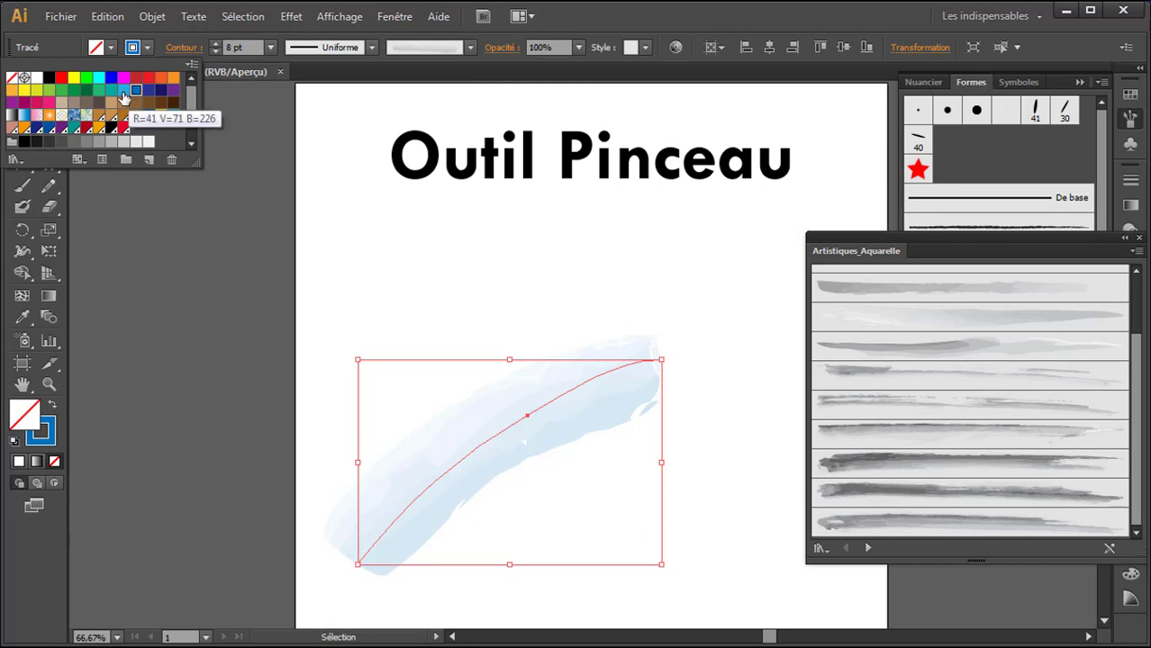
left_click(620, 276)
left_click(716, 298)
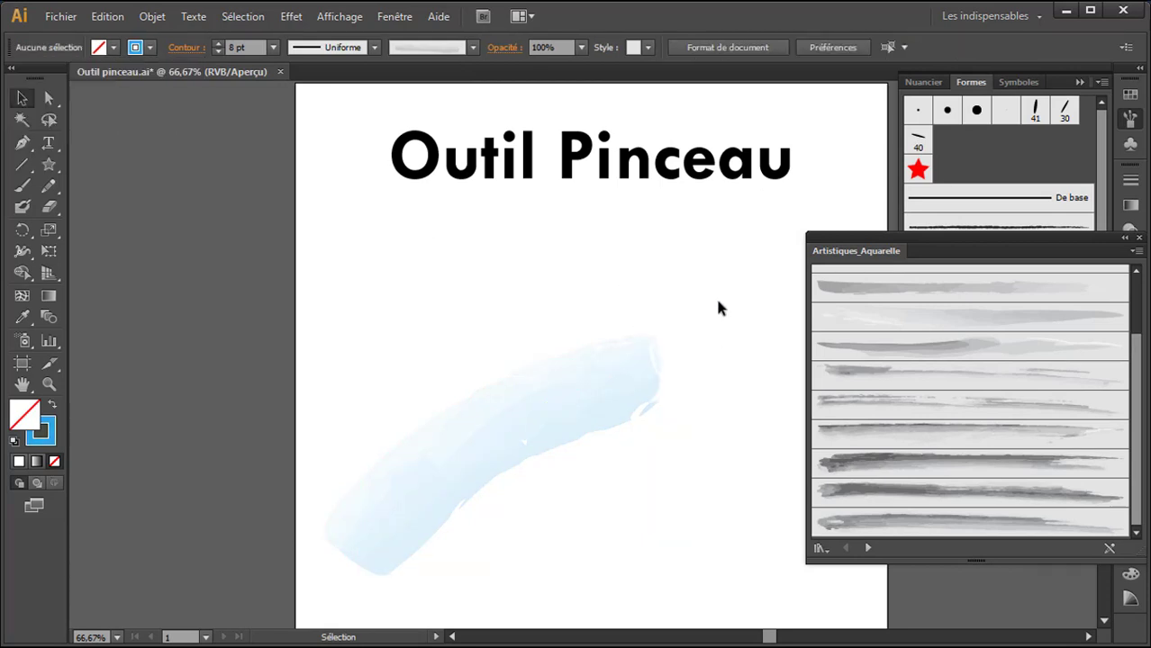
Step: Rotate the light blue curve clockwise until it arches nearly horizontally and move it up just below the title
left_click(607, 396)
mouse_move(668, 352)
left_mouse_down()
mouse_move(717, 437)
mouse_move(695, 465)
left_mouse_up()
left_click_drag(585, 470, 590, 311)
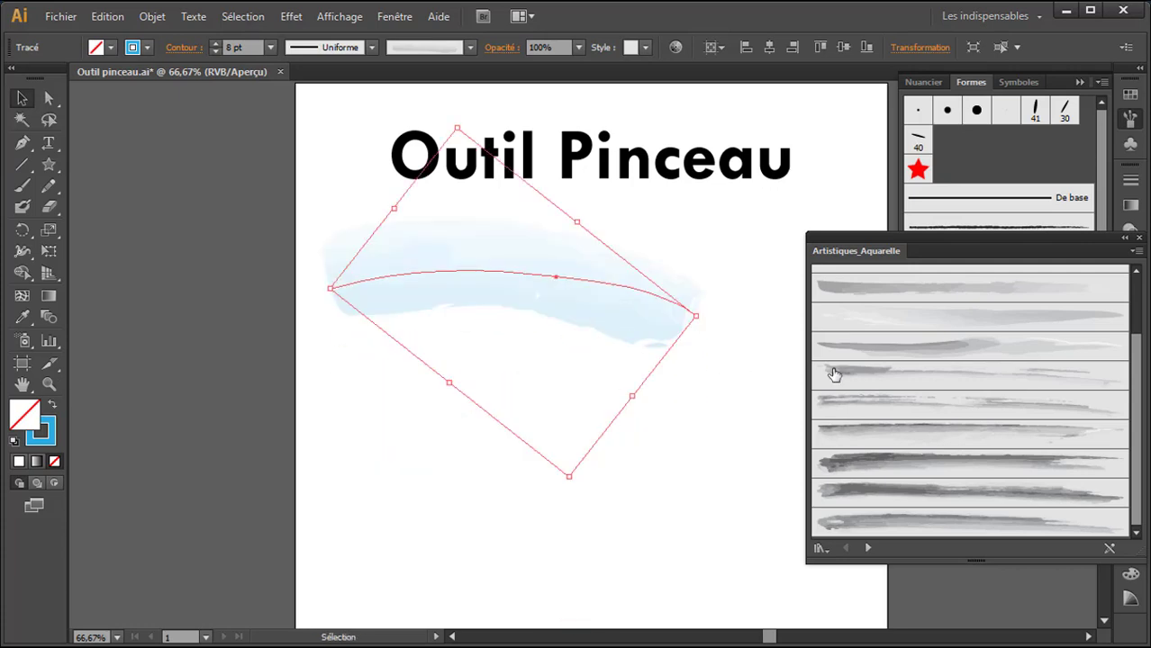
Step: Try three other watercolour brushes on the curve, ending with the streaky broken one, and close the Artistiques_Aquarelle library
left_click(938, 322)
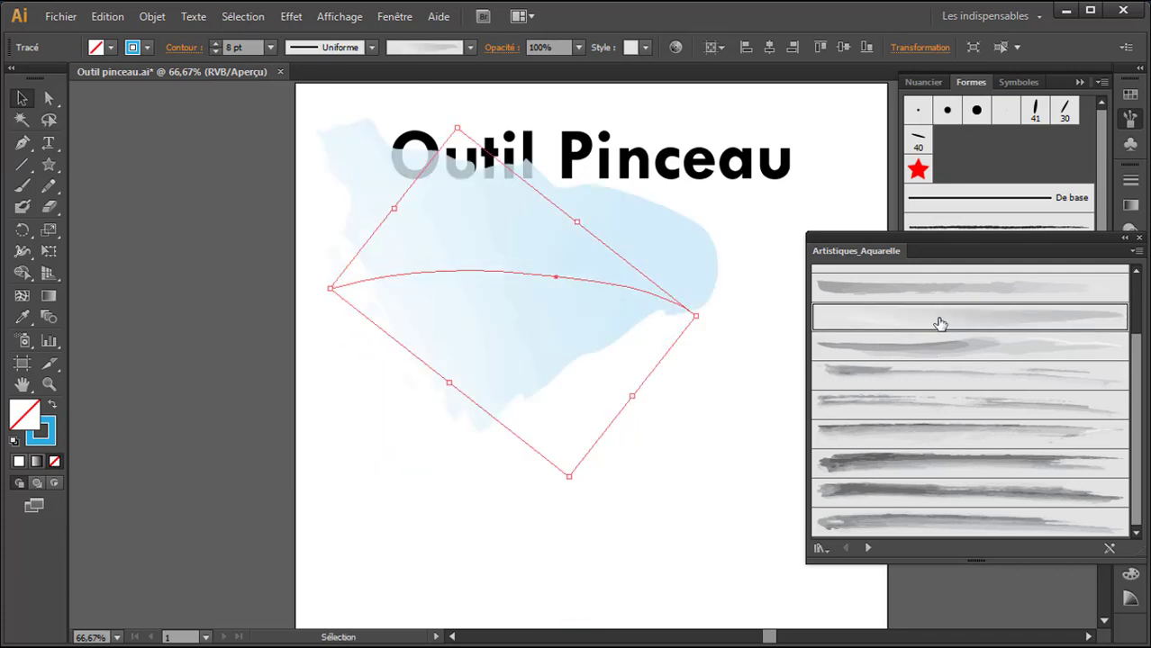
left_click(924, 295)
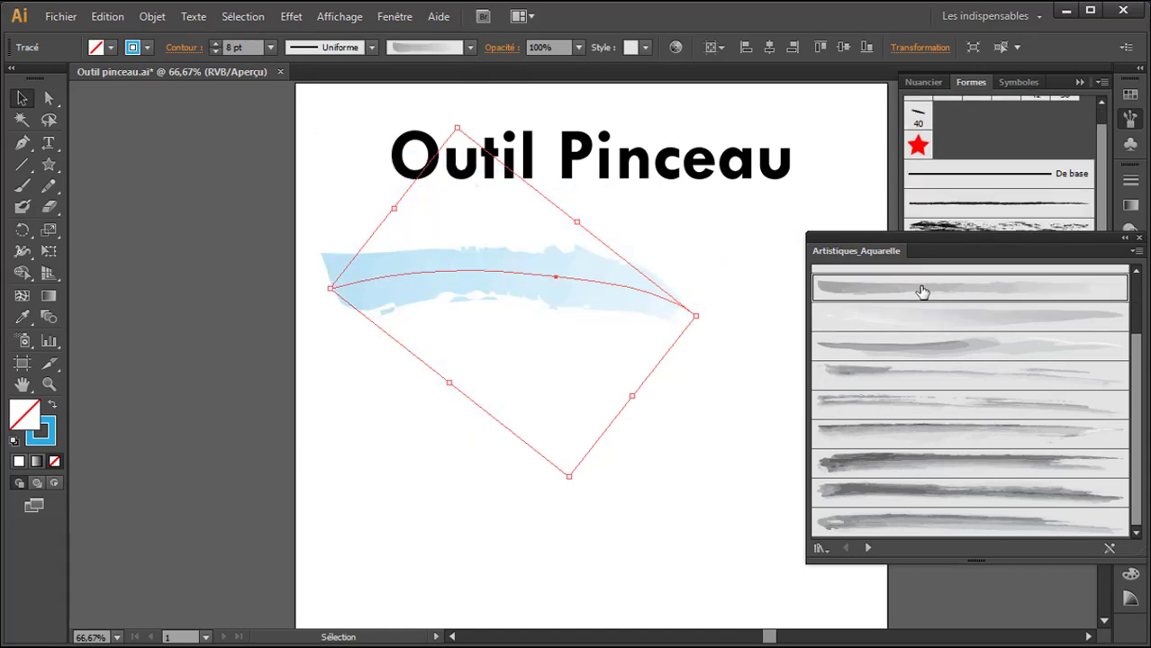
left_click(960, 407)
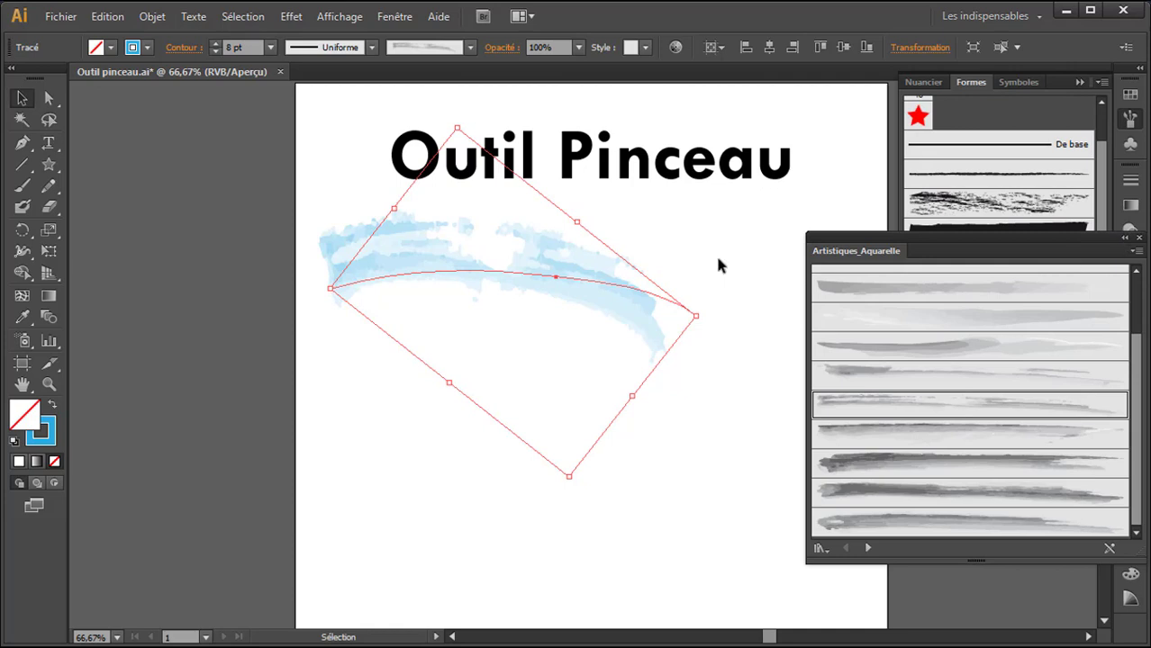
left_click(1138, 238)
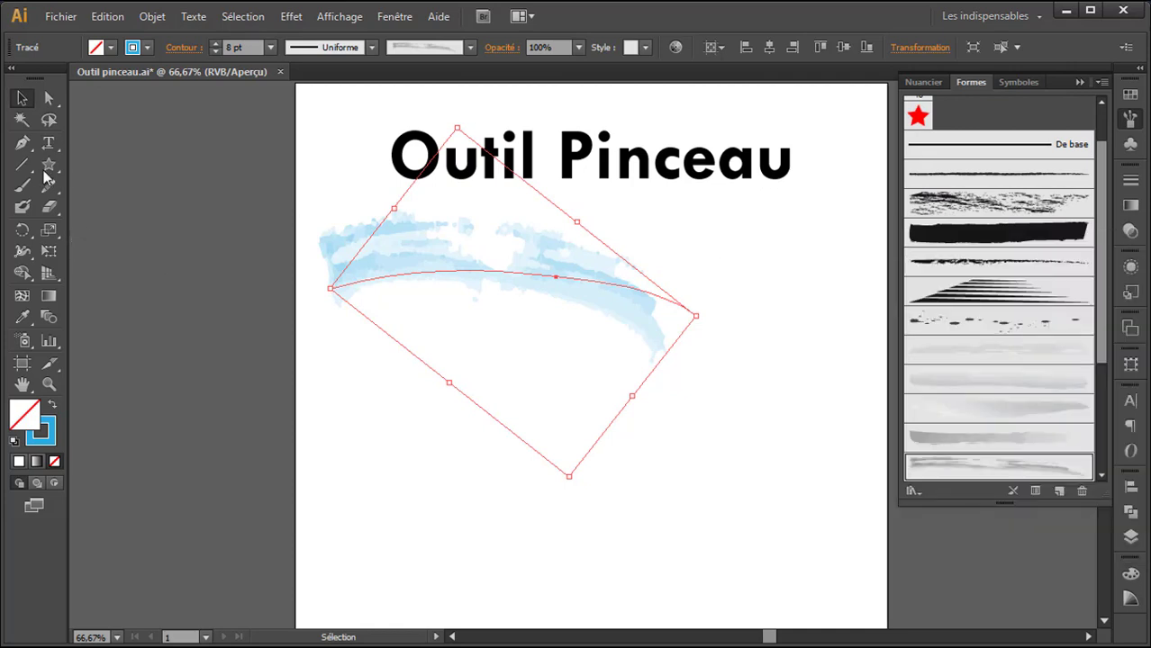
Step: Paint three more light blue strokes with the streaky watercolour brush, two below the arch and one overlapping its end
left_click(22, 186)
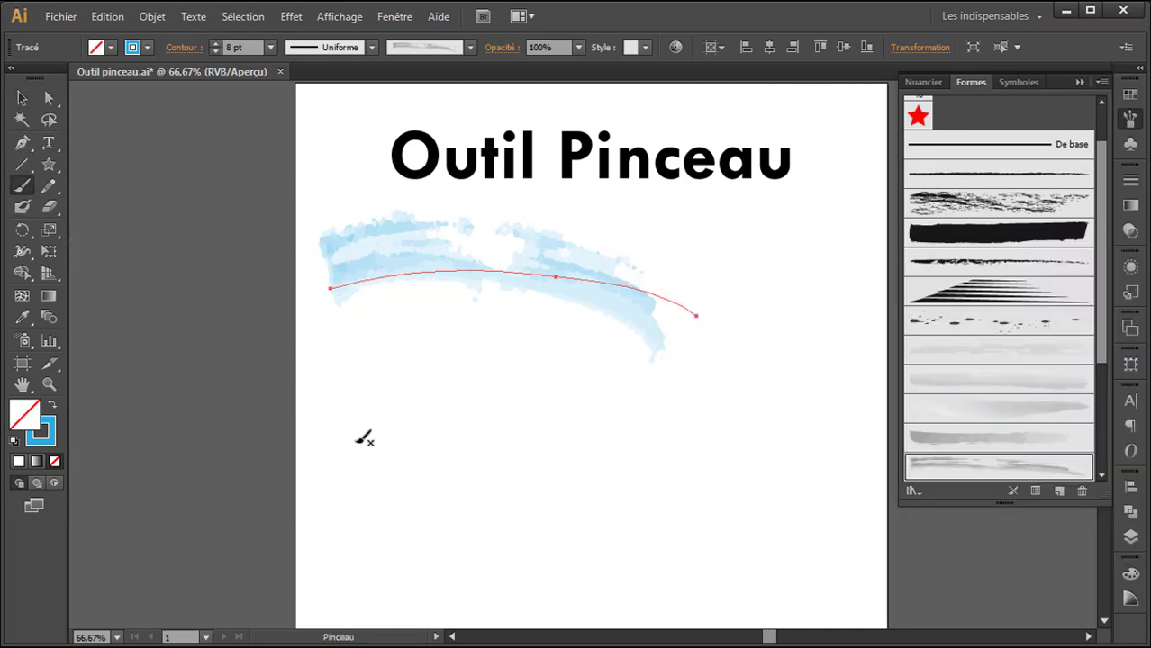
mouse_move(356, 441)
left_mouse_down()
mouse_move(401, 417)
mouse_move(544, 399)
left_mouse_up()
left_click_drag(622, 487, 764, 371)
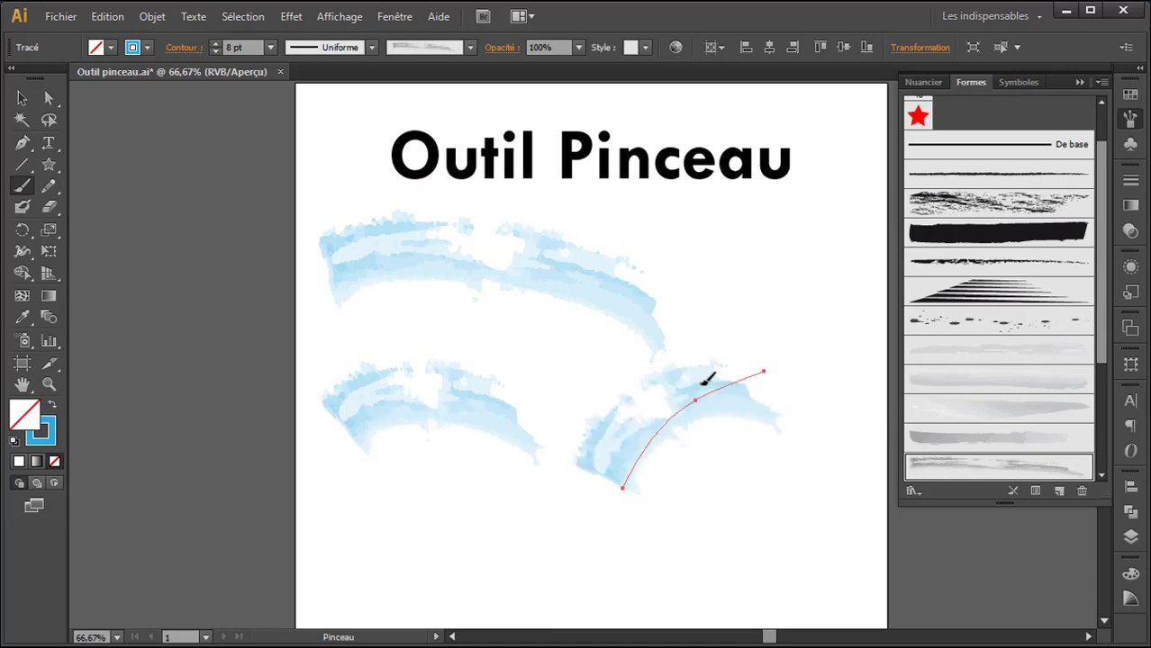
mouse_move(580, 338)
left_mouse_down()
mouse_move(651, 310)
mouse_move(796, 268)
left_mouse_up()
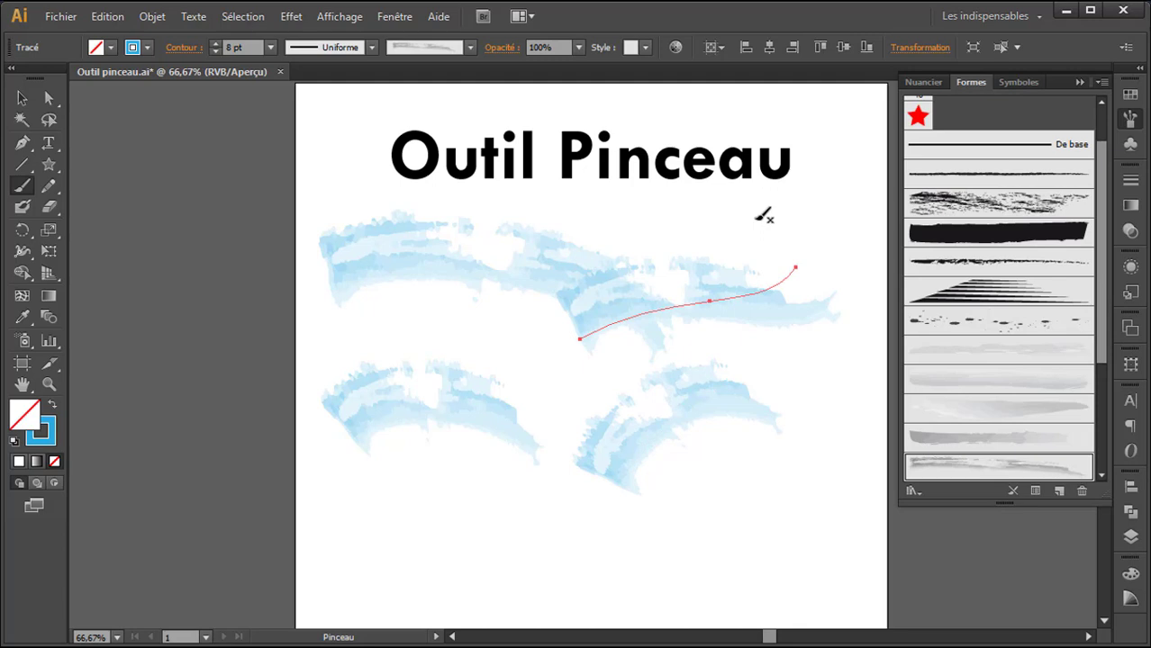
Step: Reopen the Artistiques_Aquarelle brush library and advance to the Artistiques_Calligraphiques library
left_click(911, 494)
mouse_move(941, 305)
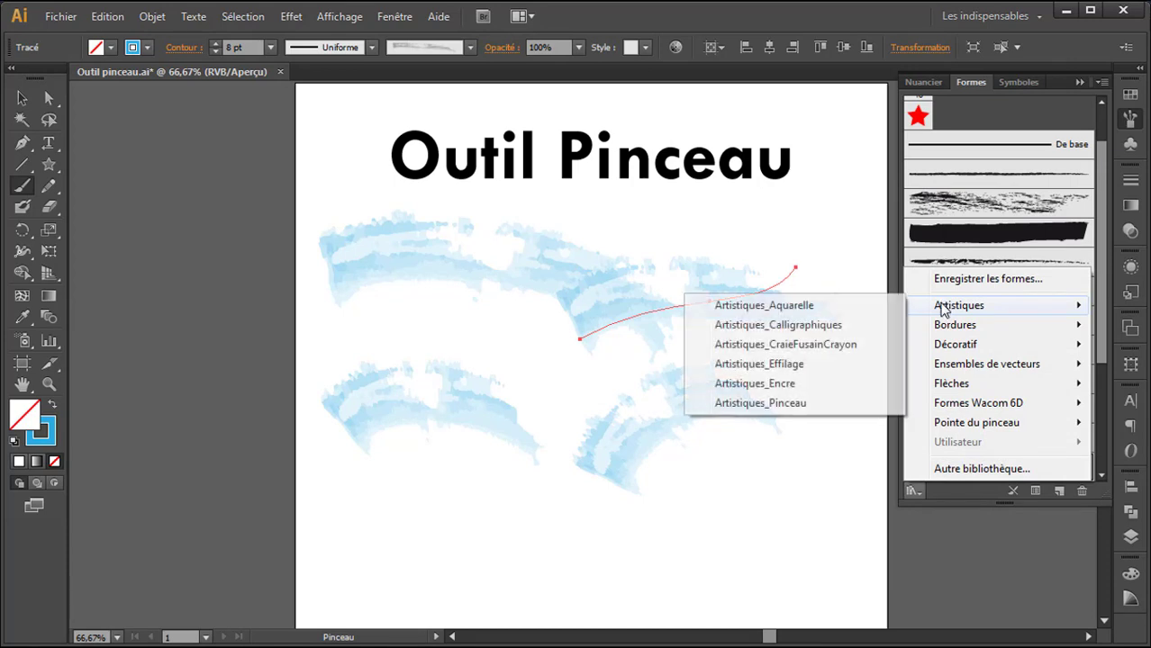
left_click(880, 308)
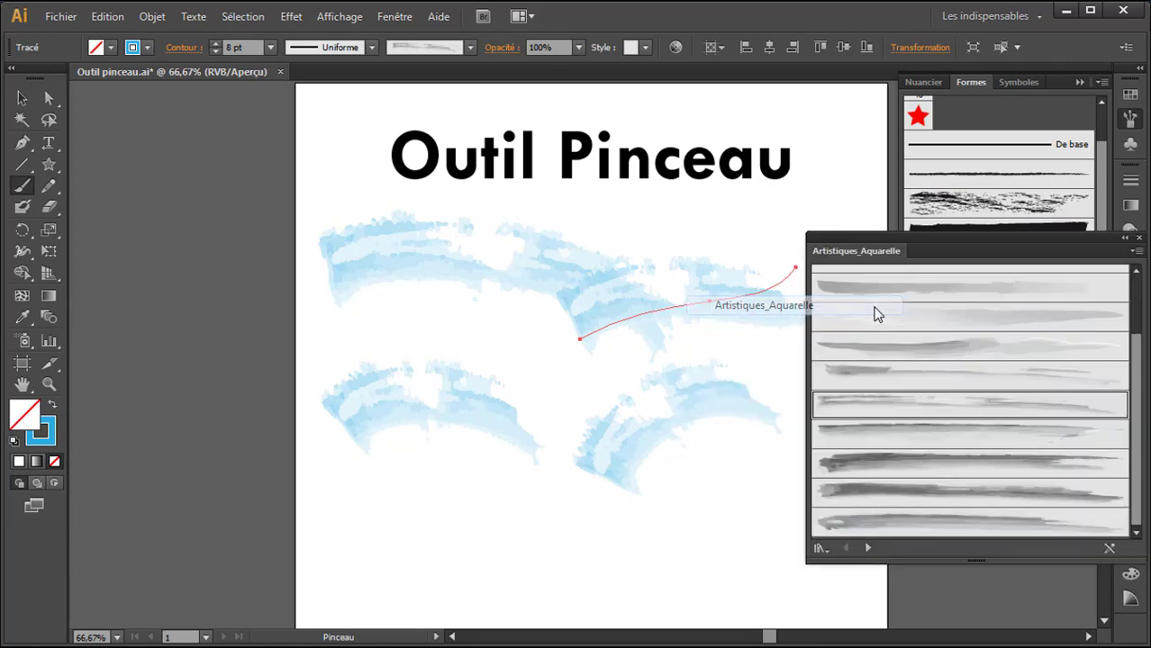
left_click(868, 549)
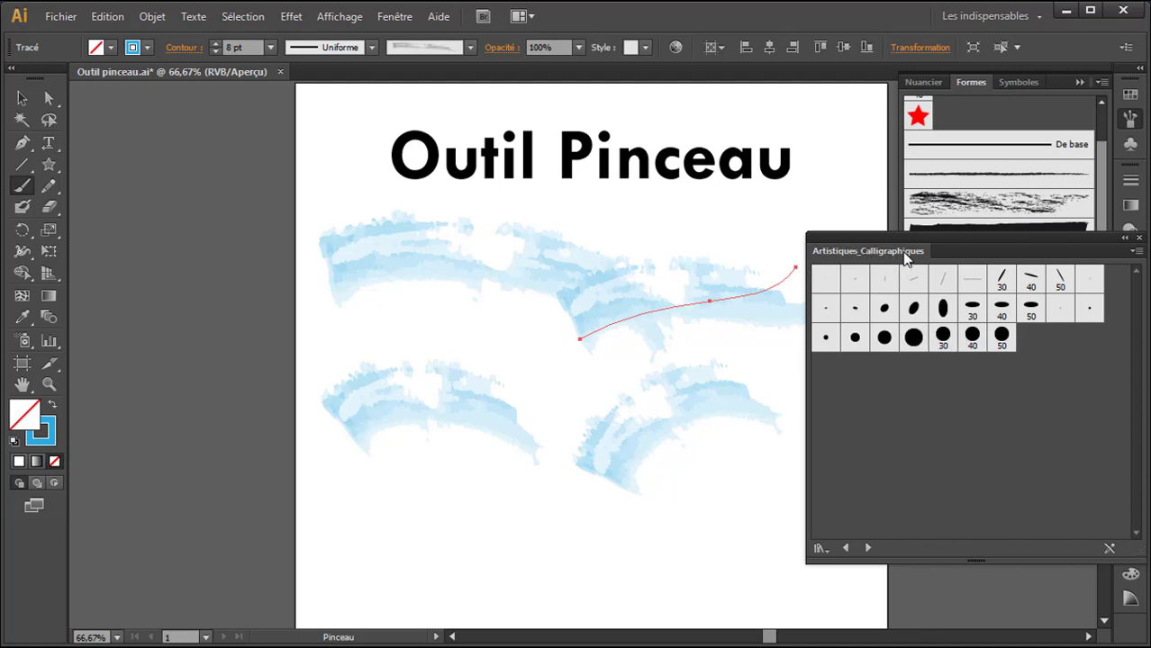
Step: Browse past the Artistiques_CraieFusainCrayon brushes to the Artistiques_Encre library and apply Eclaboussure d'encre 3 to the selected curve
left_click(868, 548)
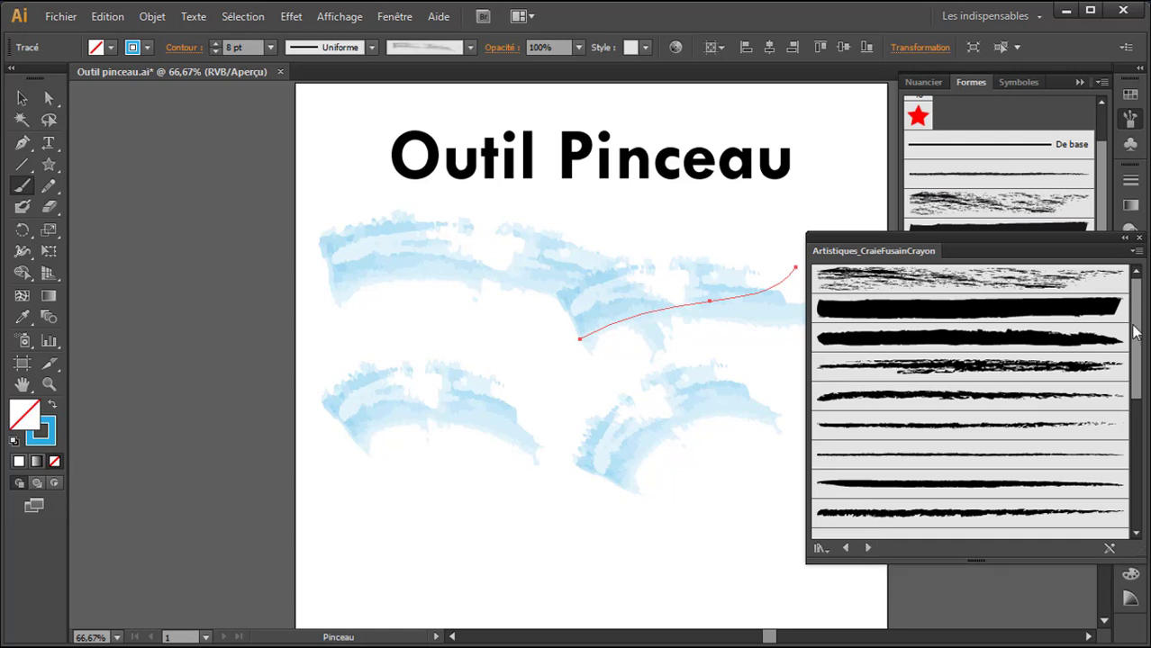
scroll(1127, 392, "down", 5)
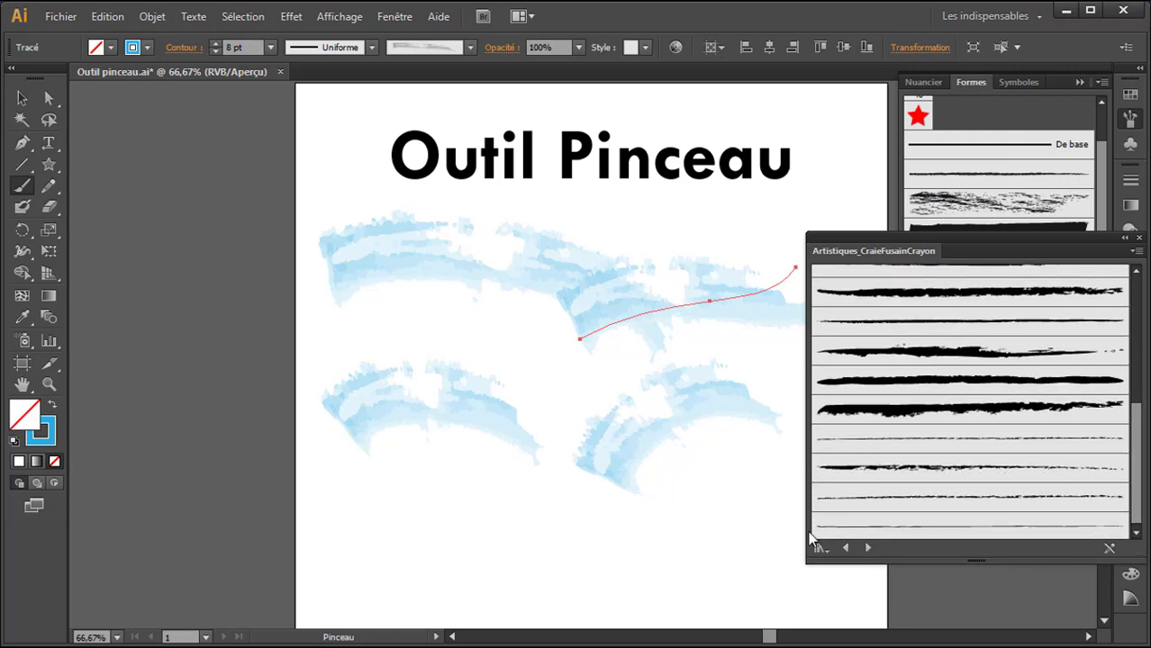
left_click(868, 548)
left_click(868, 548)
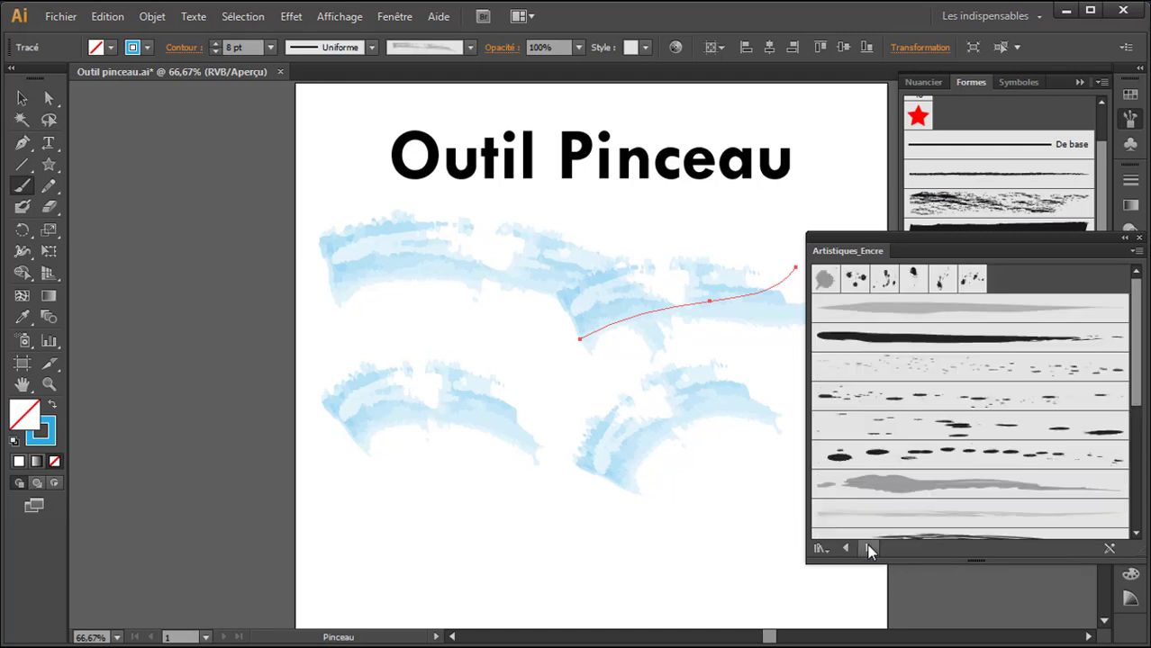
left_click(936, 458)
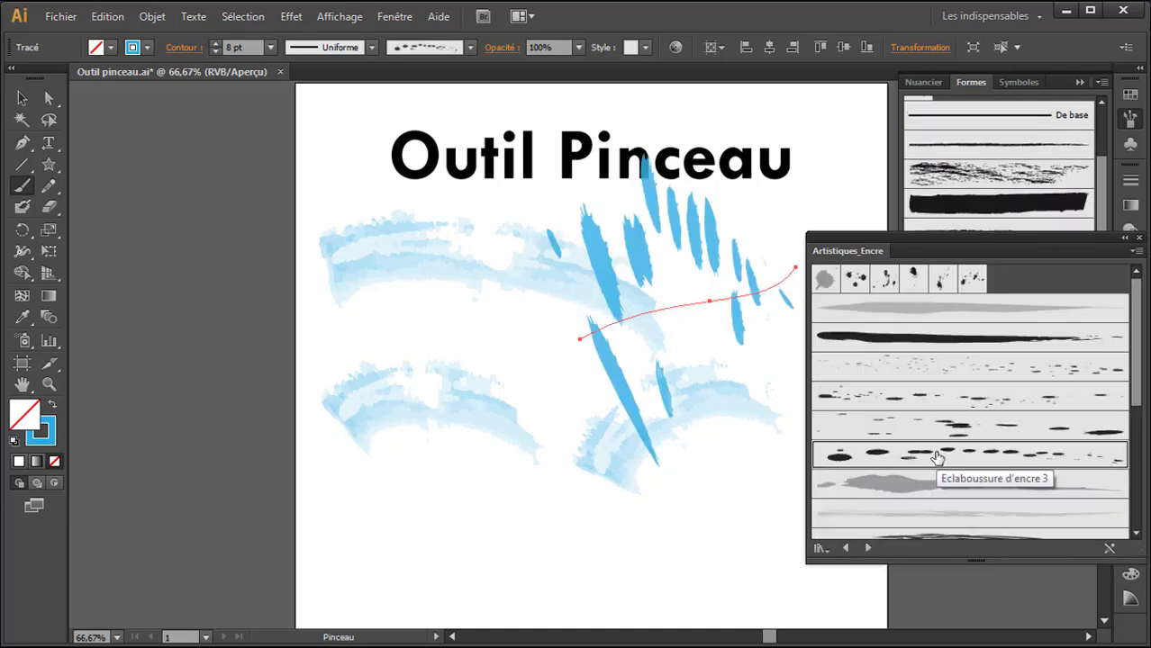
Step: Look through the brush libraries from Artistiques_Pinceau through the Bordures sets to Bordures_Traits, and close the library
left_click(868, 548)
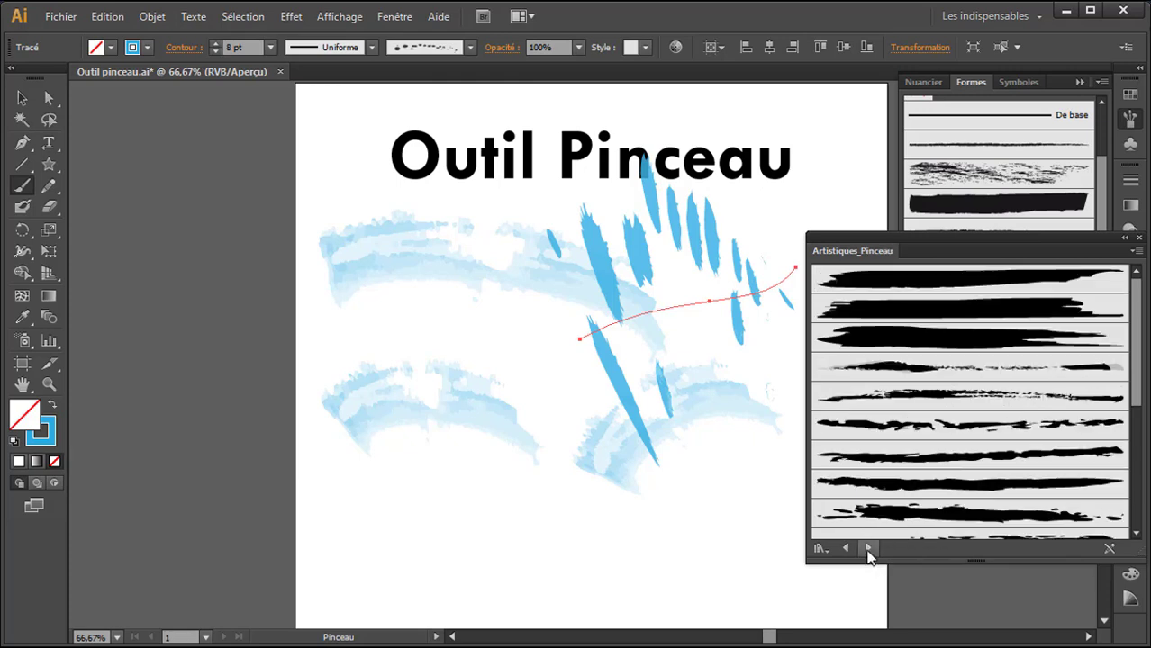
left_click(868, 549)
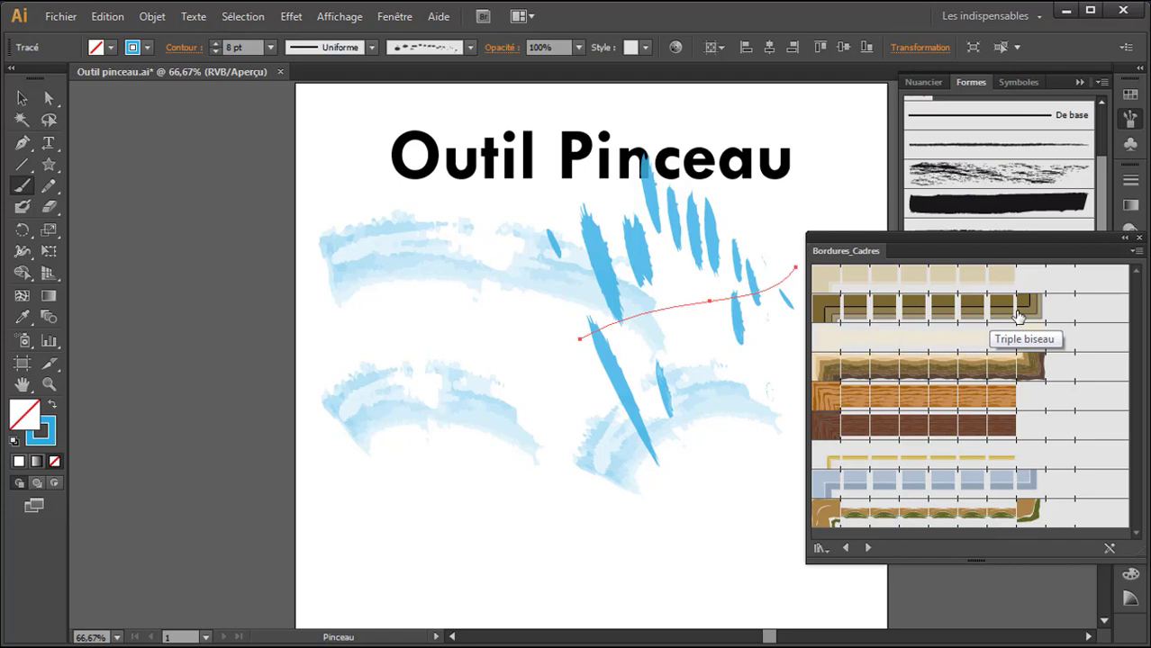
left_click(867, 548)
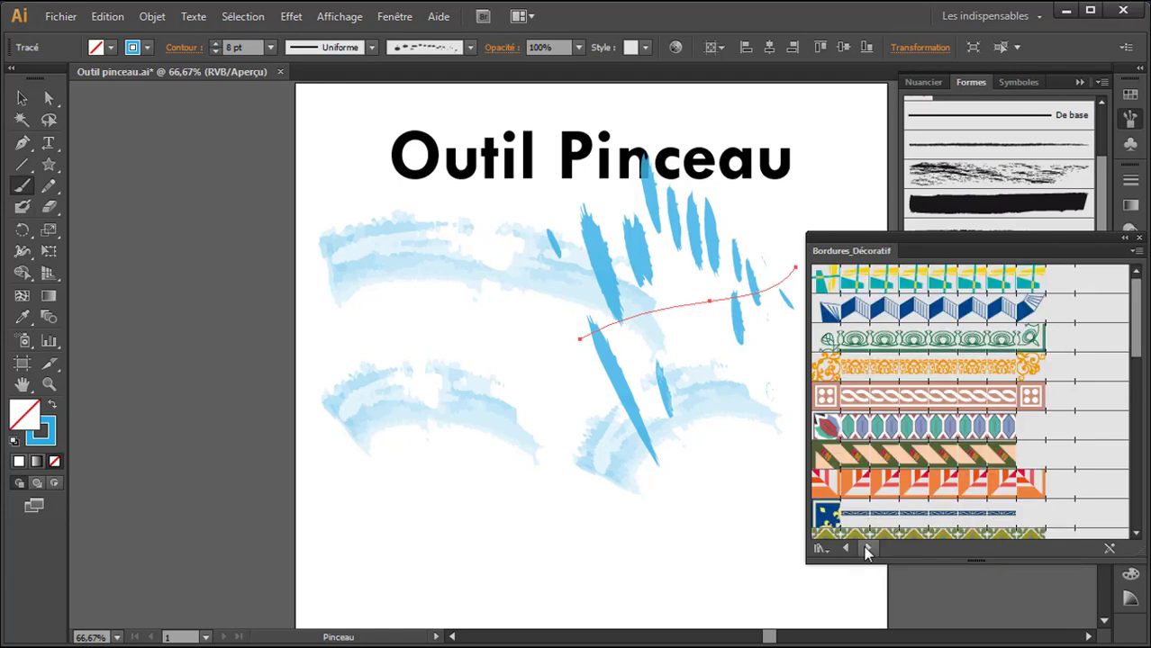
left_click(867, 549)
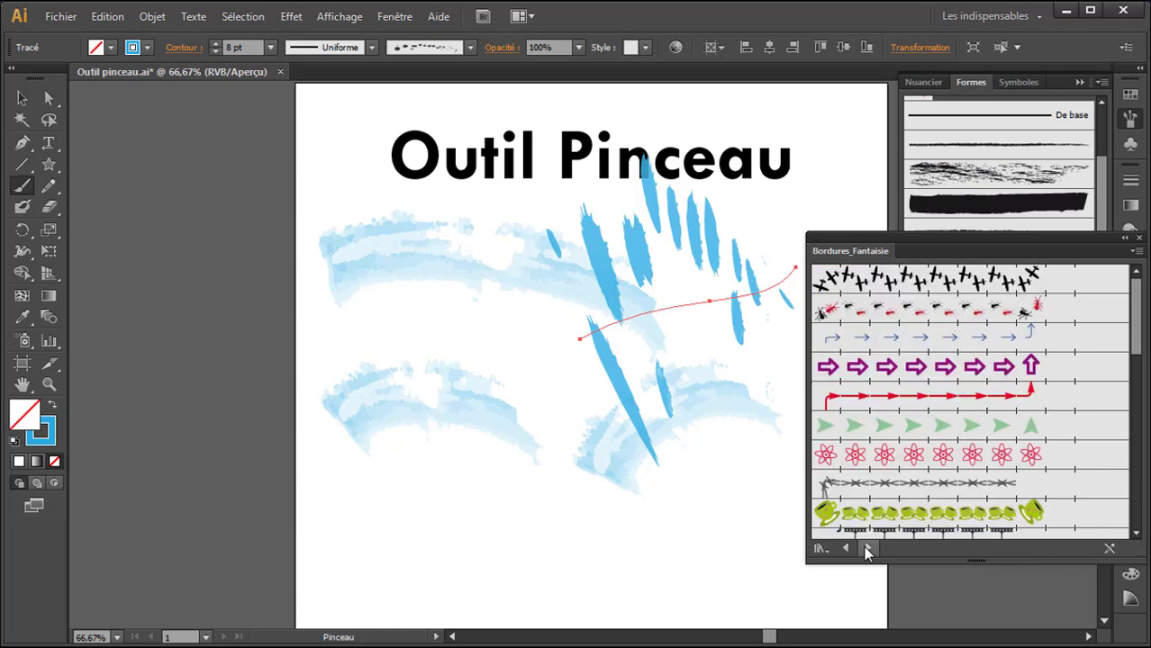
left_click(867, 549)
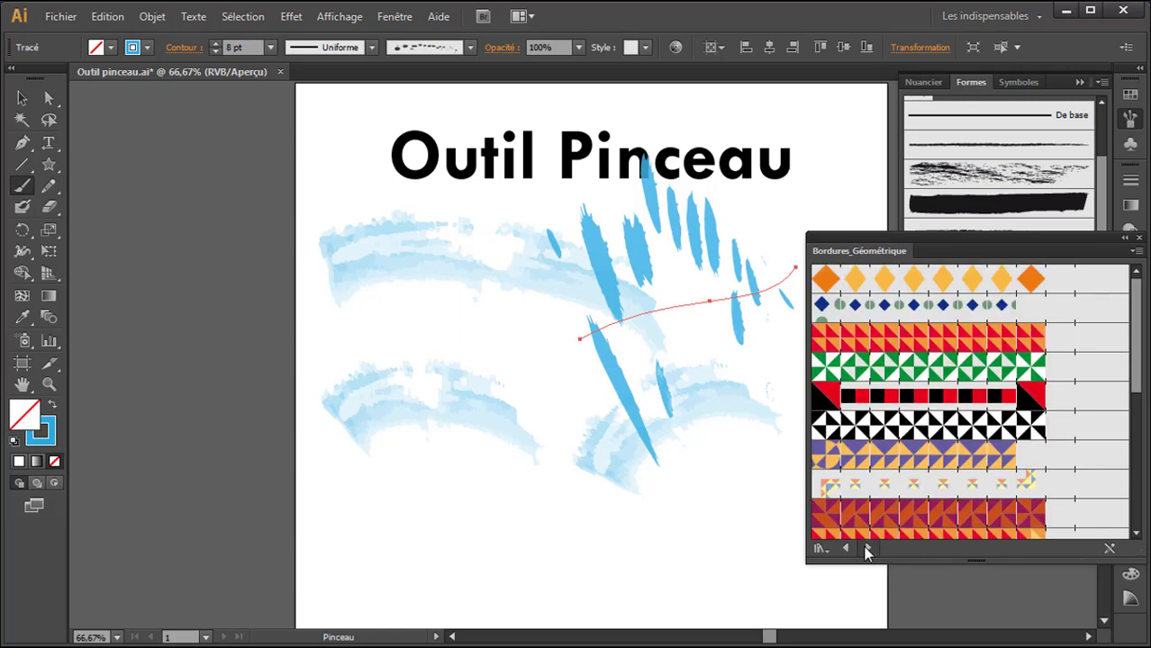
left_click(868, 549)
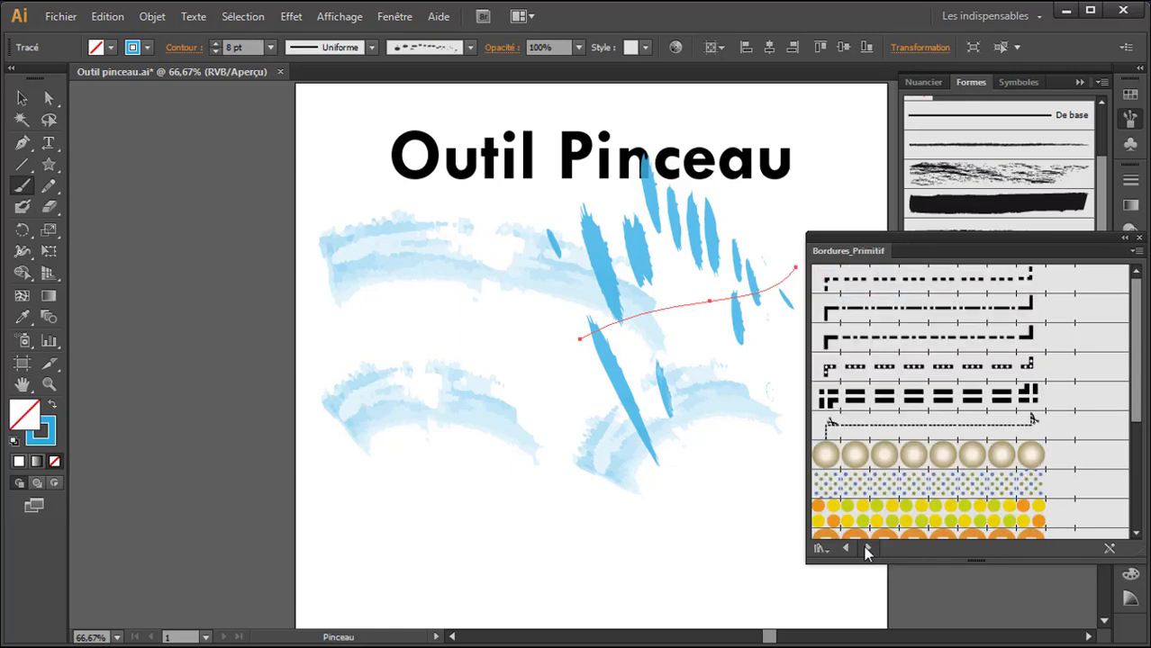
left_click(867, 549)
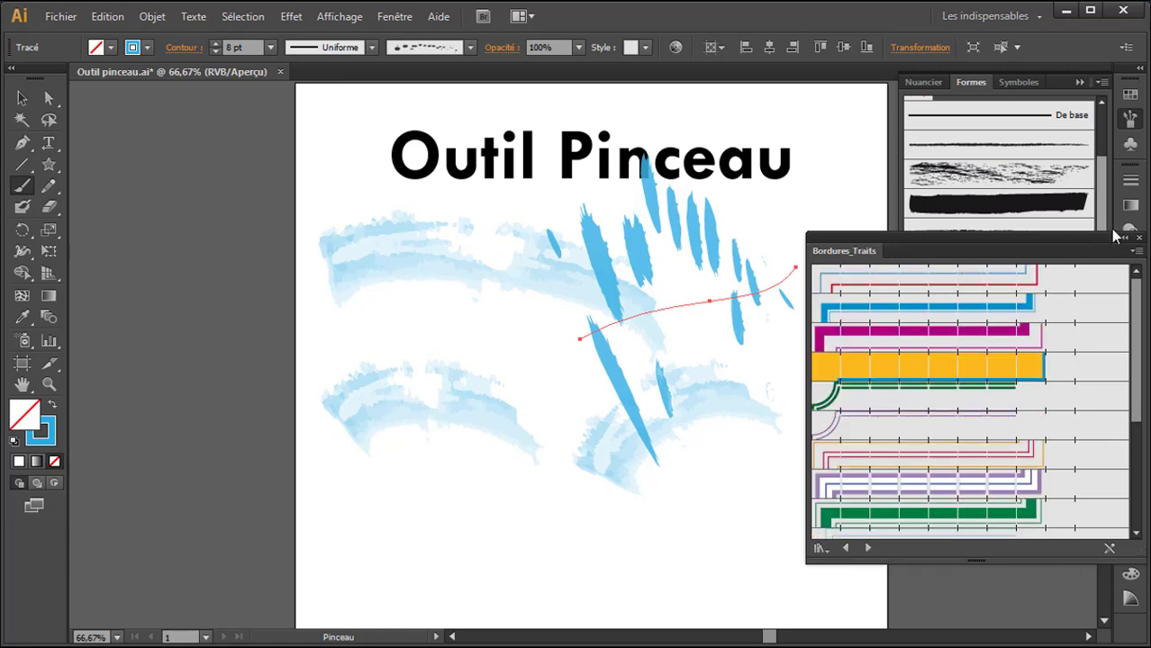
left_click(1139, 240)
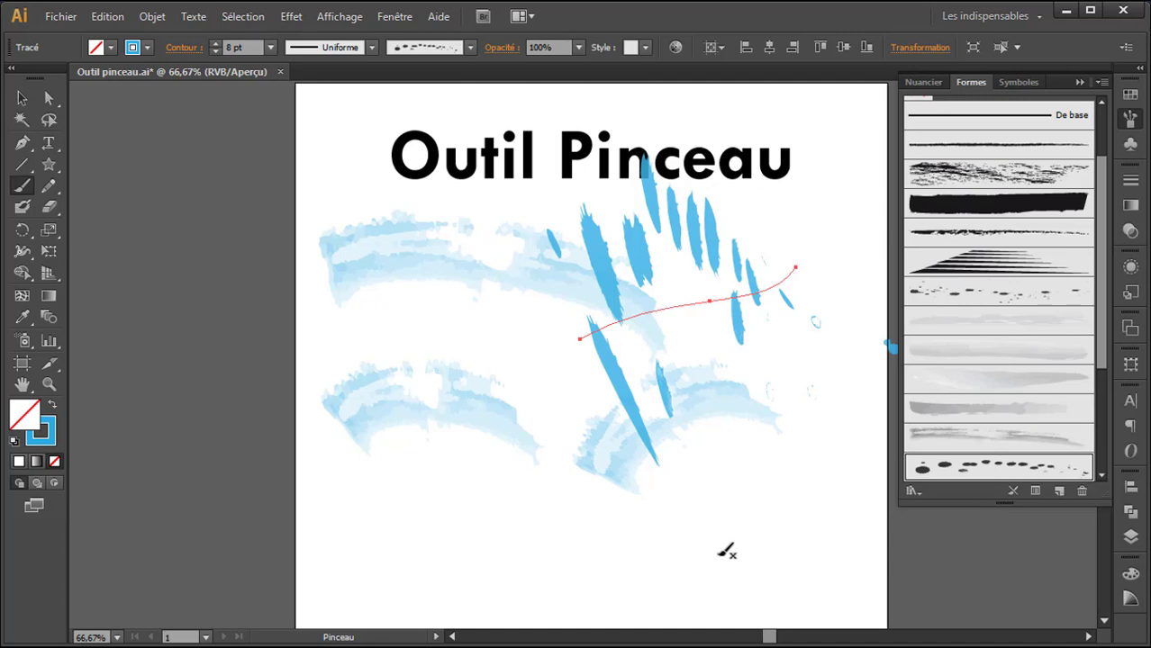
Step: Select all four painted strokes below the title and delete them
left_click(21, 98)
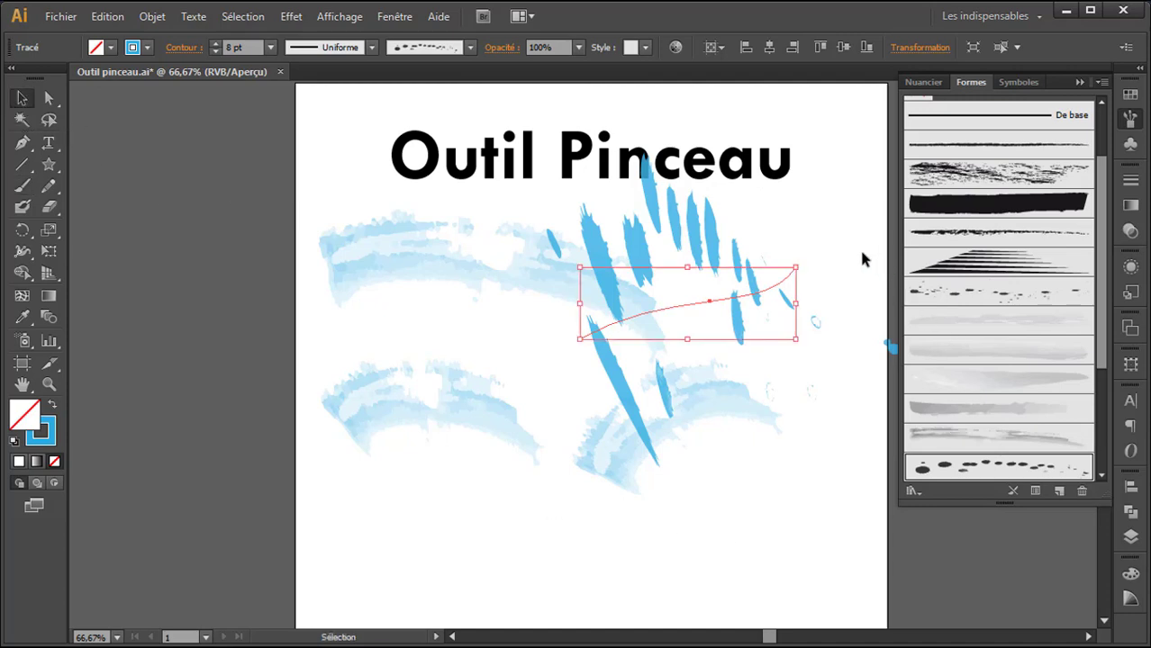
mouse_move(856, 248)
left_mouse_down()
mouse_move(732, 419)
mouse_move(407, 487)
mouse_move(402, 500)
left_mouse_up()
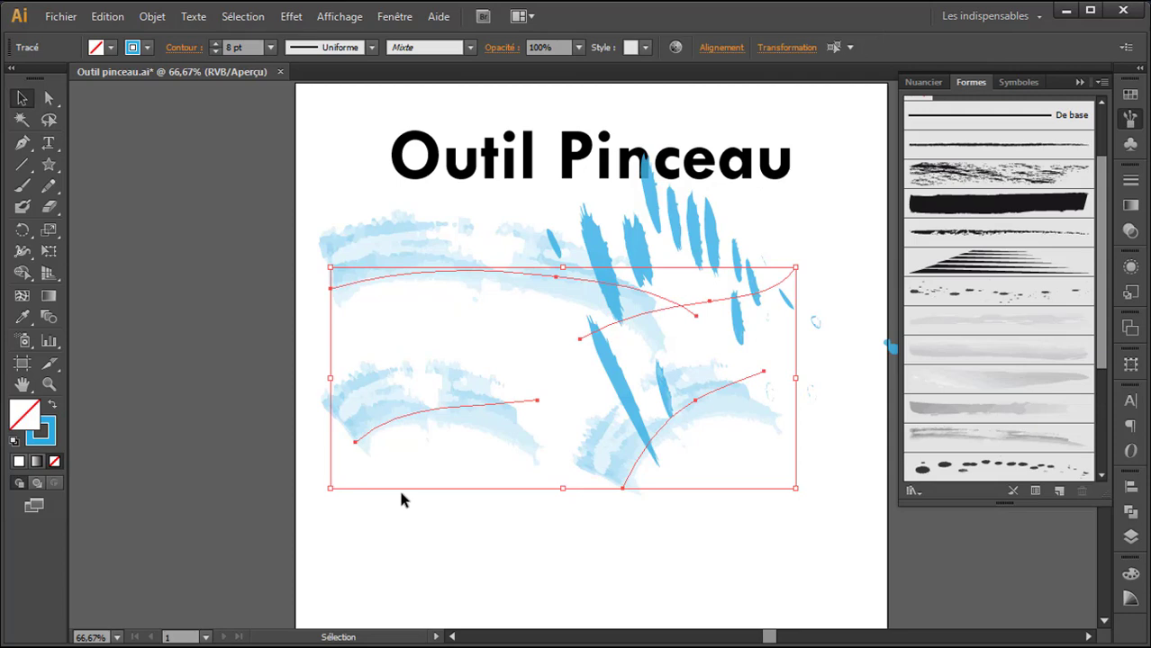
key("Delete")
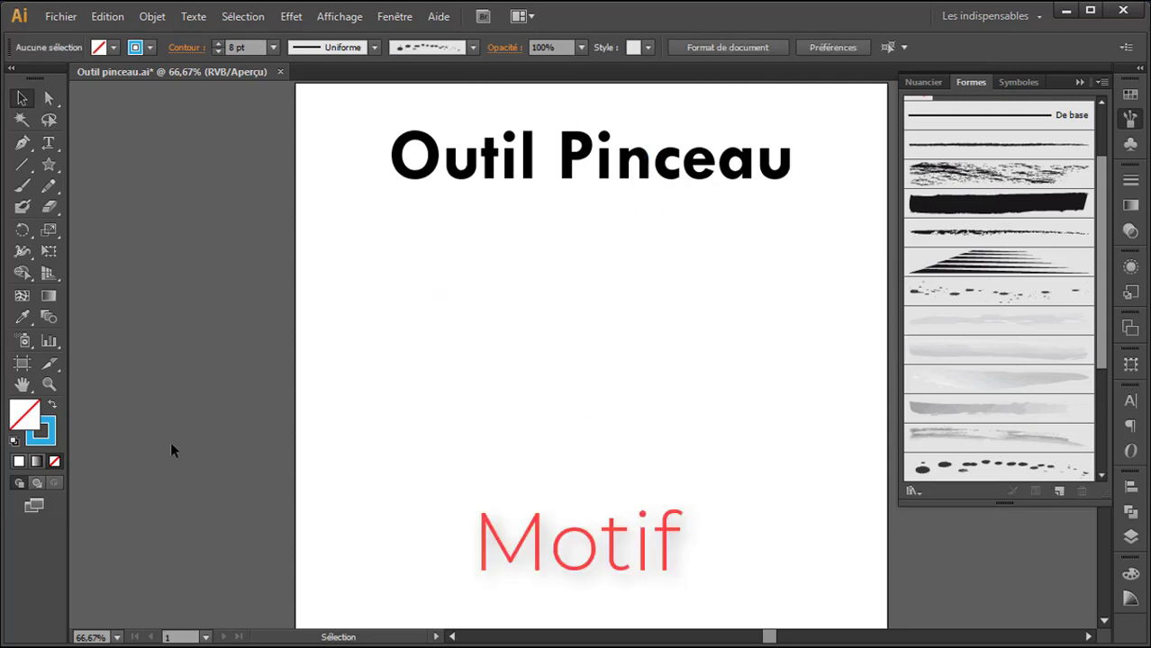
Step: Draw a small rectangle in the middle of the page with no stroke and a yellow fill
left_click(50, 166)
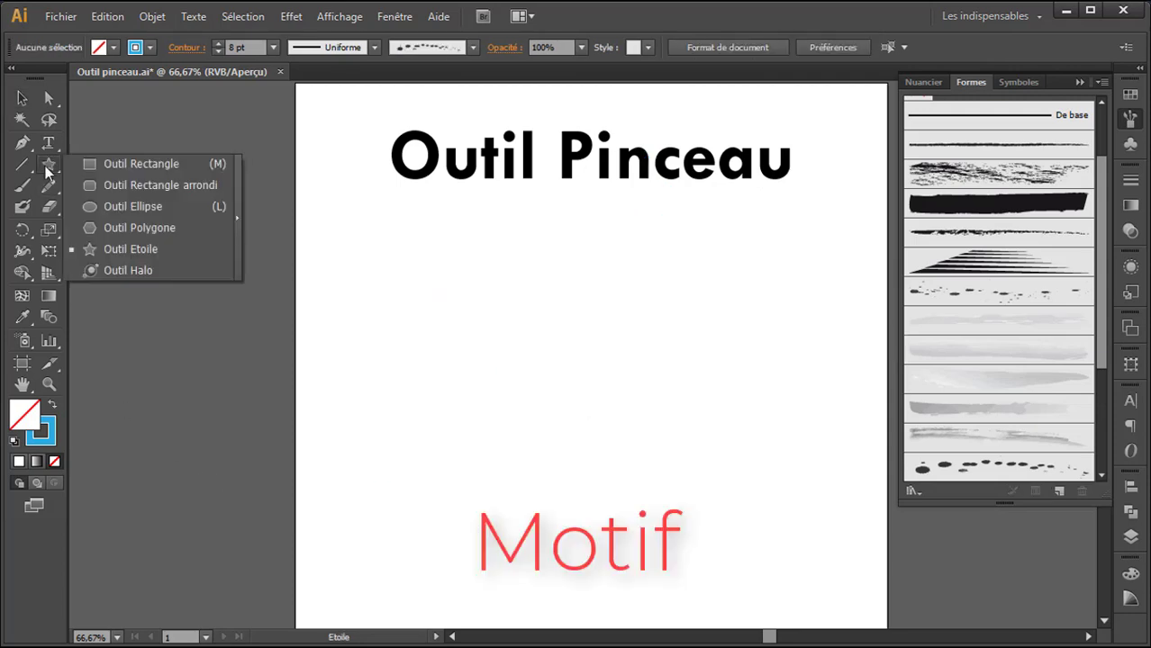
left_click_drag(64, 165, 135, 163)
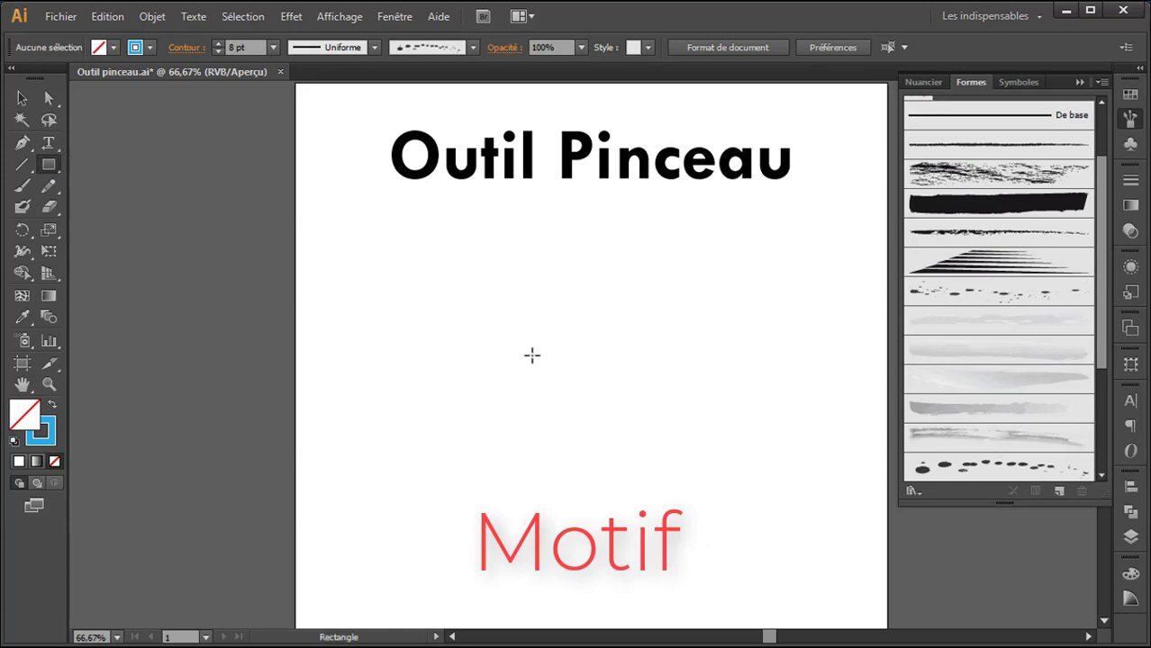
left_click_drag(537, 350, 609, 402)
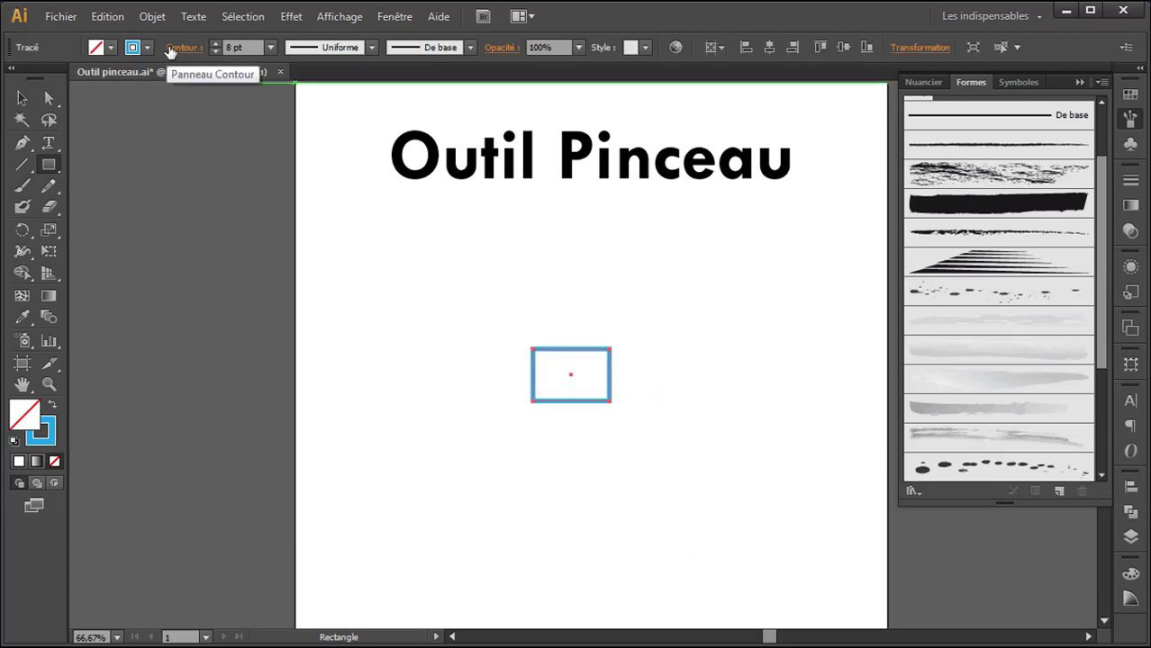
left_click(147, 47)
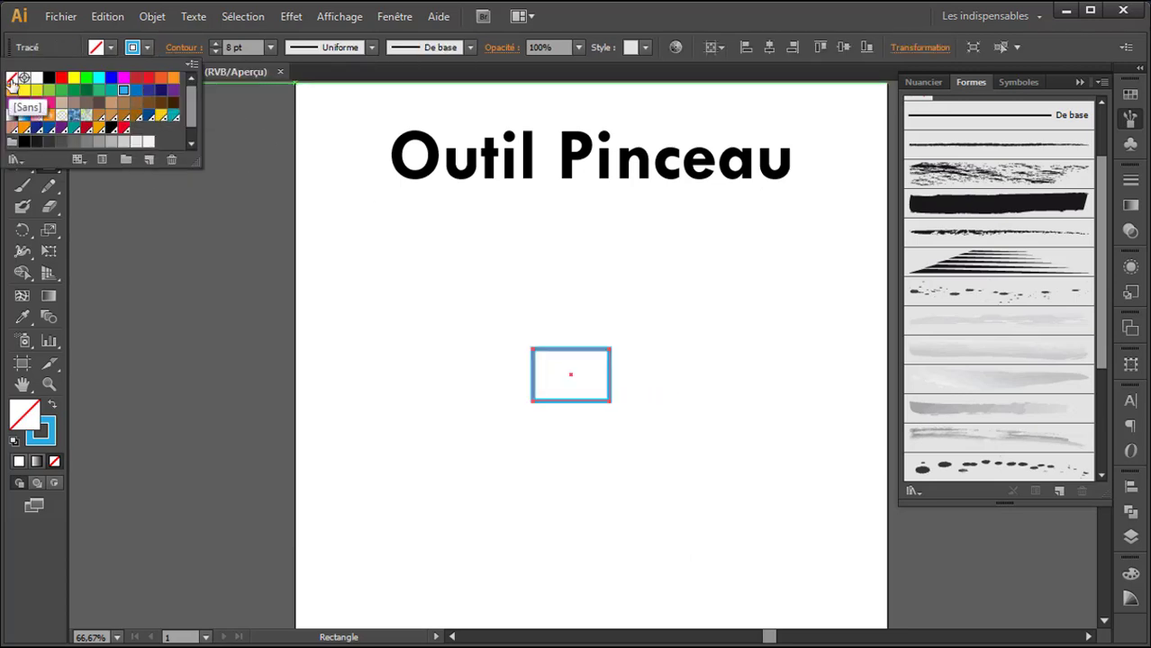
left_click(12, 78)
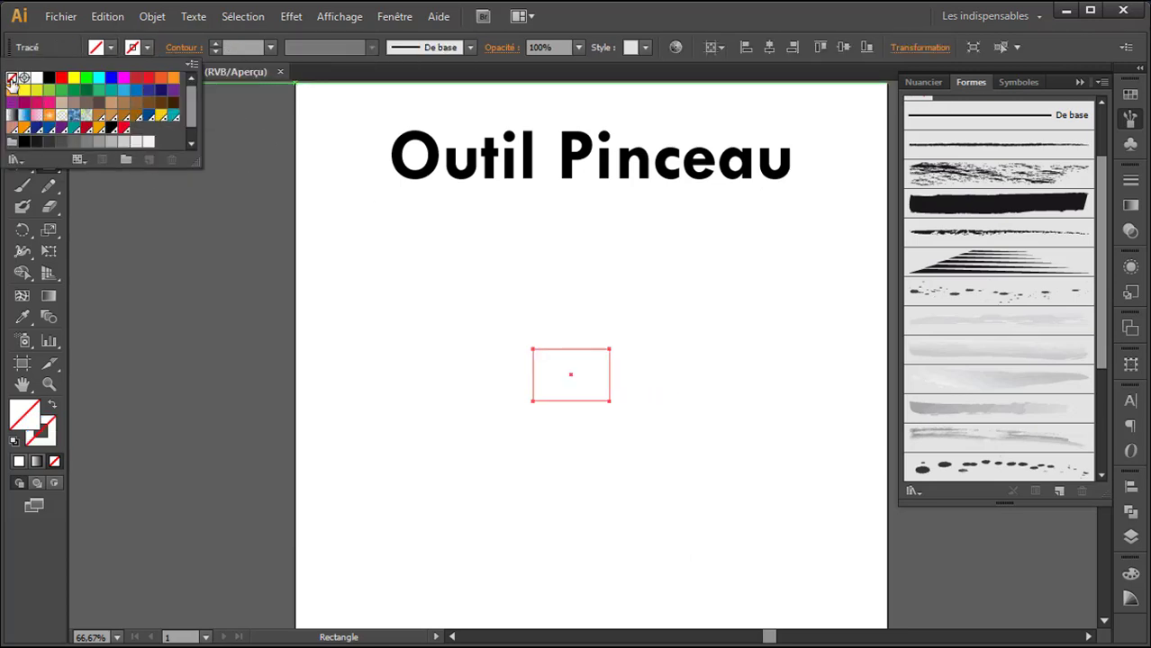
left_click(111, 48)
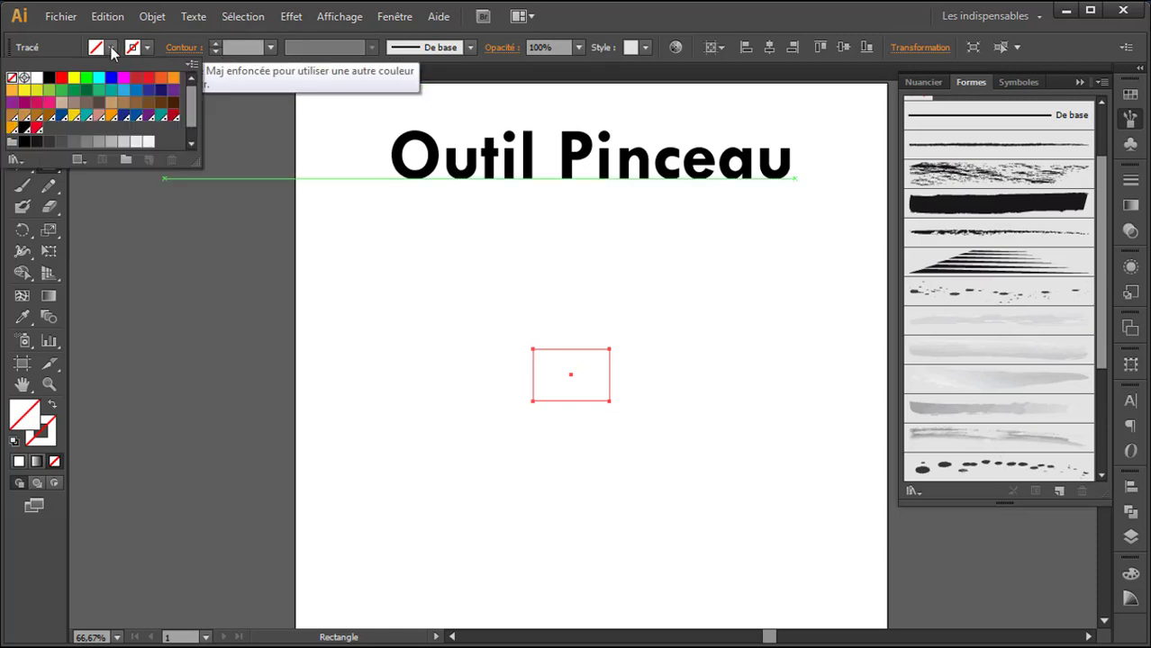
left_click(76, 83)
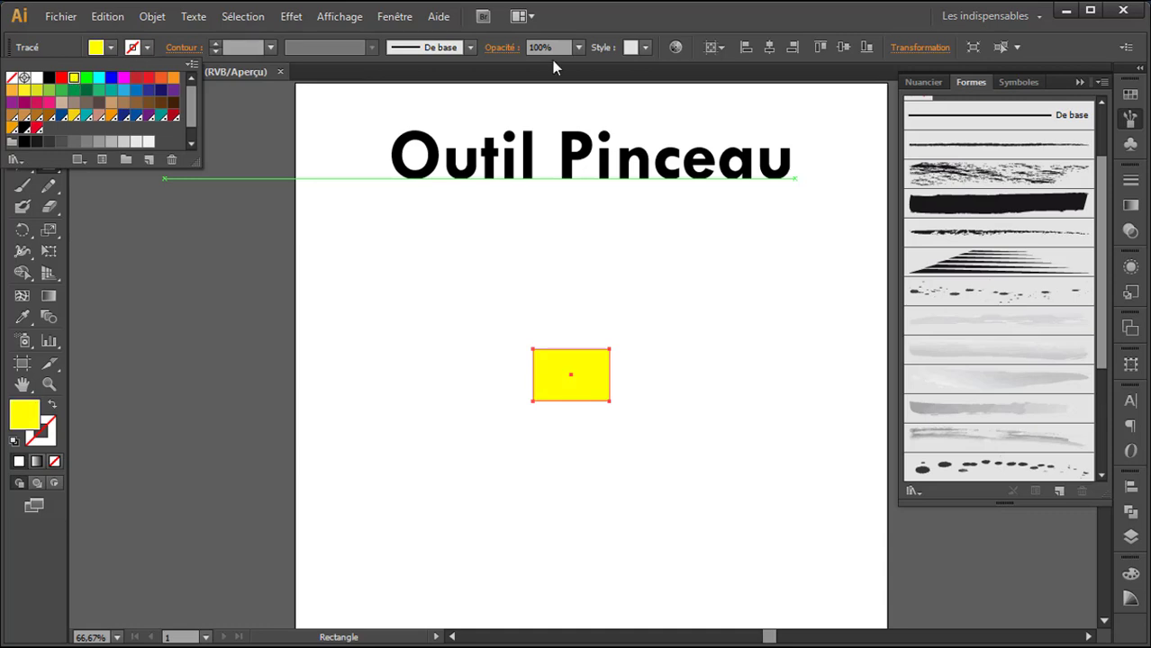
Step: Add an anchor point at the midpoint of the yellow rectangle's left side and of its right side
left_click(50, 384)
left_click_drag(488, 320, 678, 429)
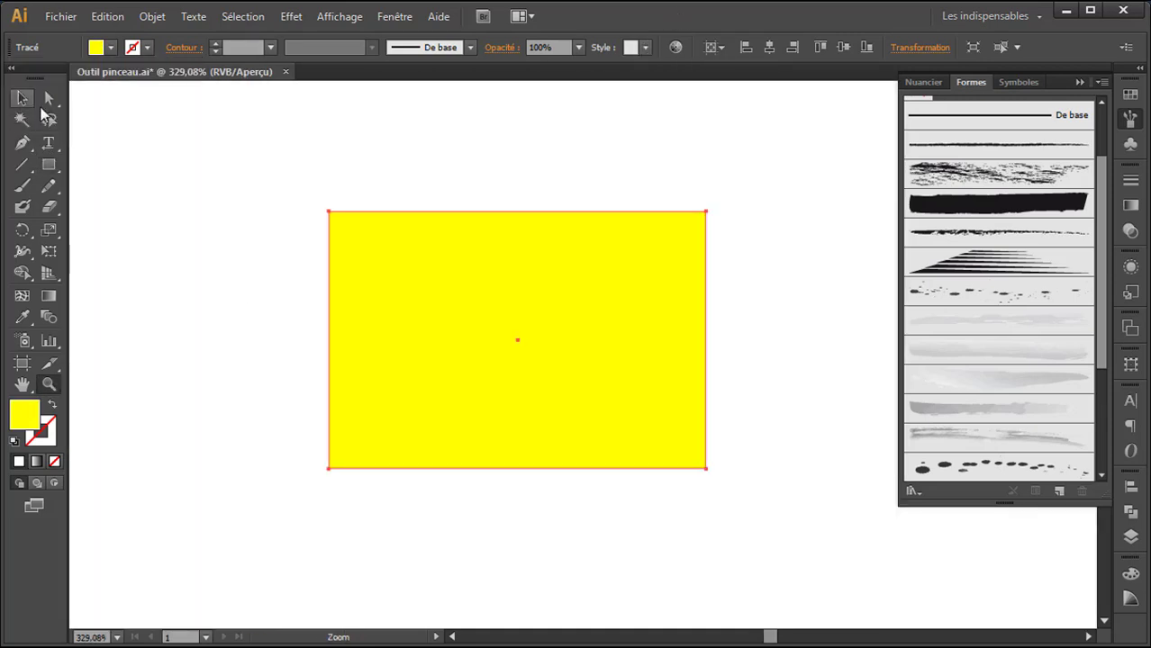
left_click(22, 143)
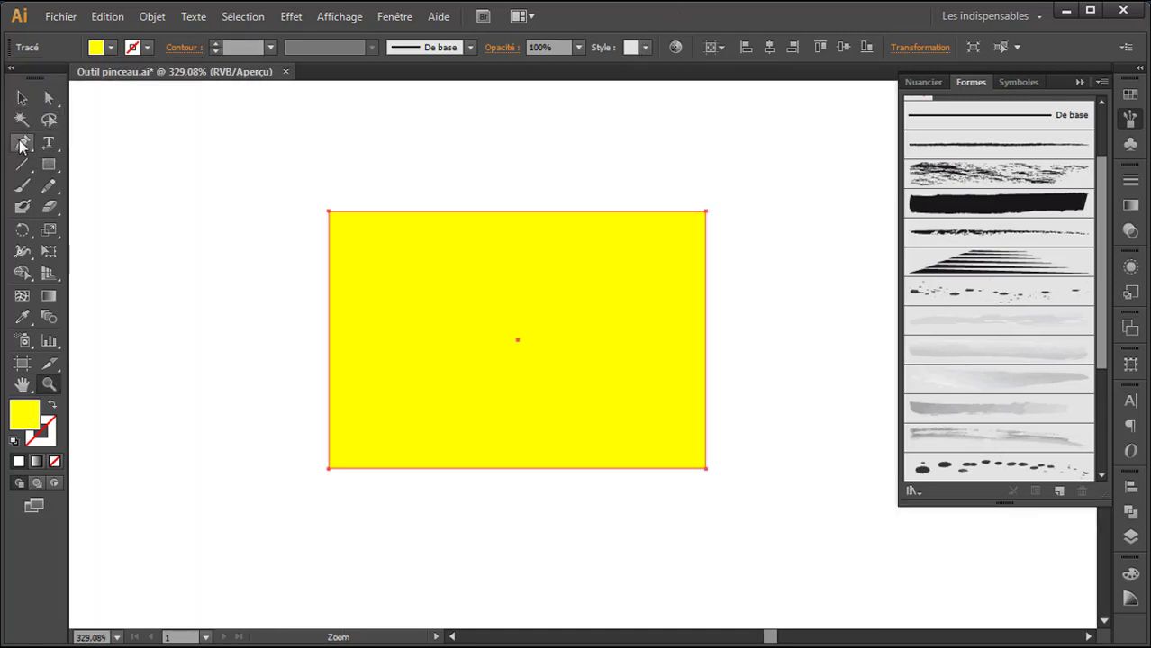
left_click(329, 339)
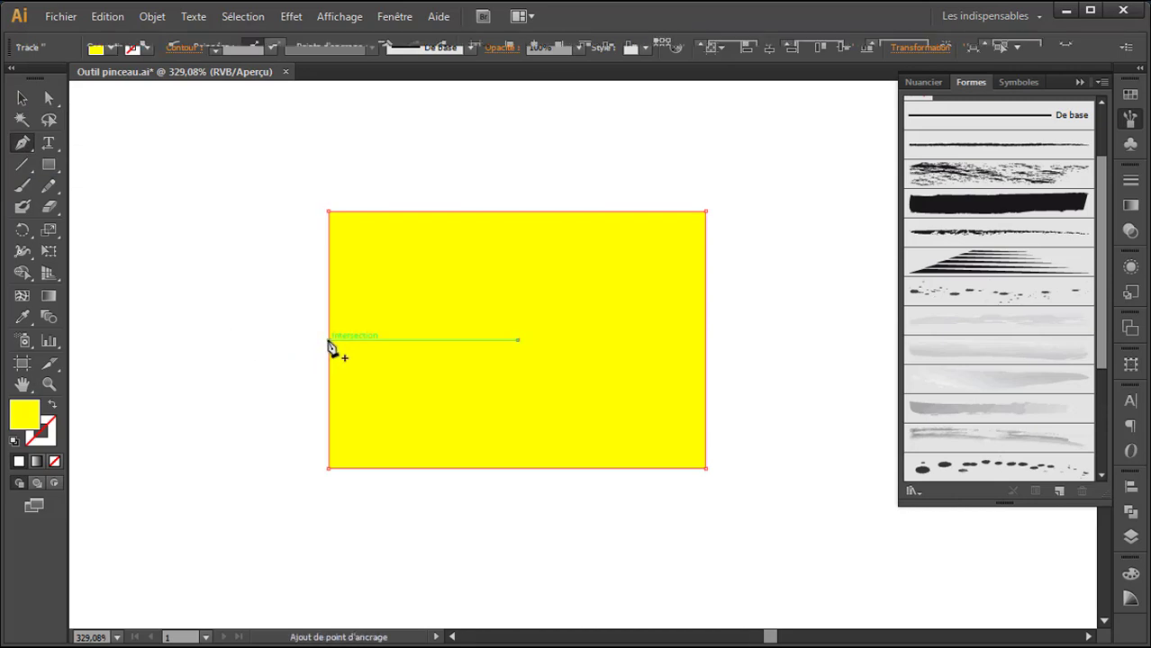
left_click(706, 340)
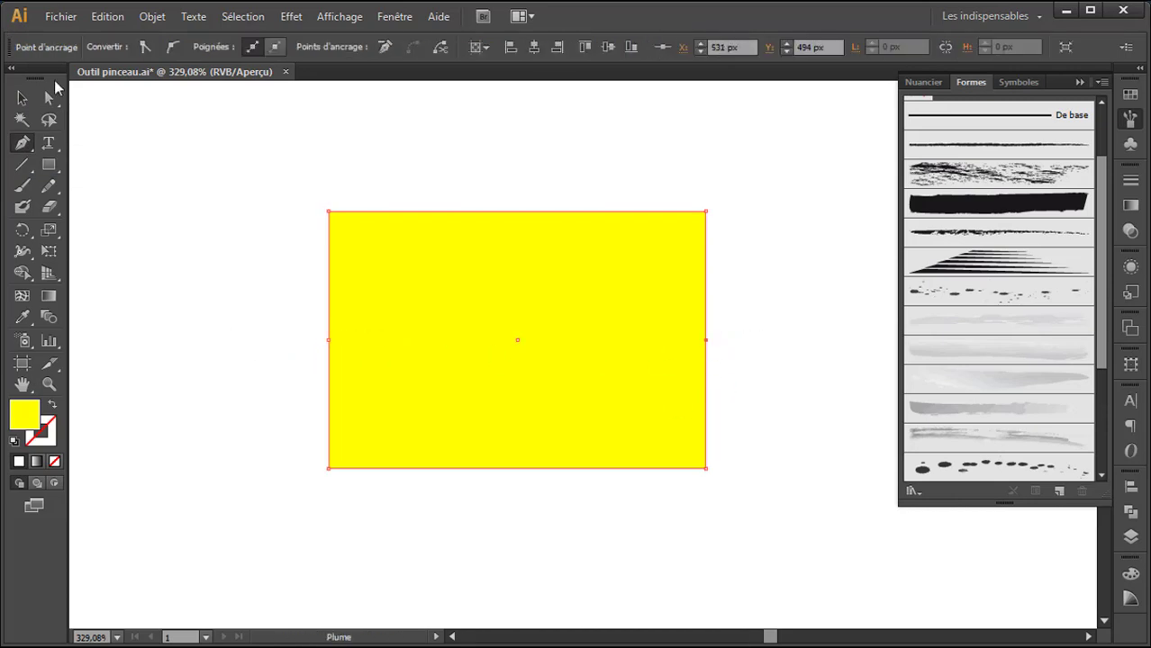
Step: Shift both side midpoints together to the right until the rectangle becomes an arrow with a deep notch and pointed tip
left_click(48, 98)
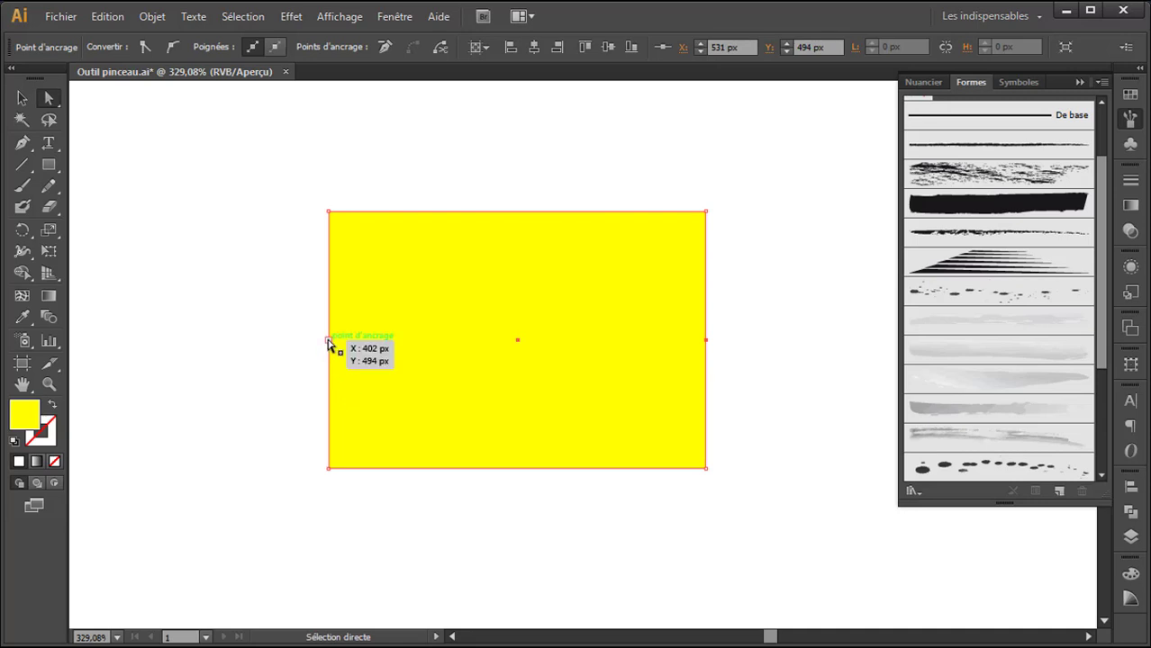
left_click(329, 341)
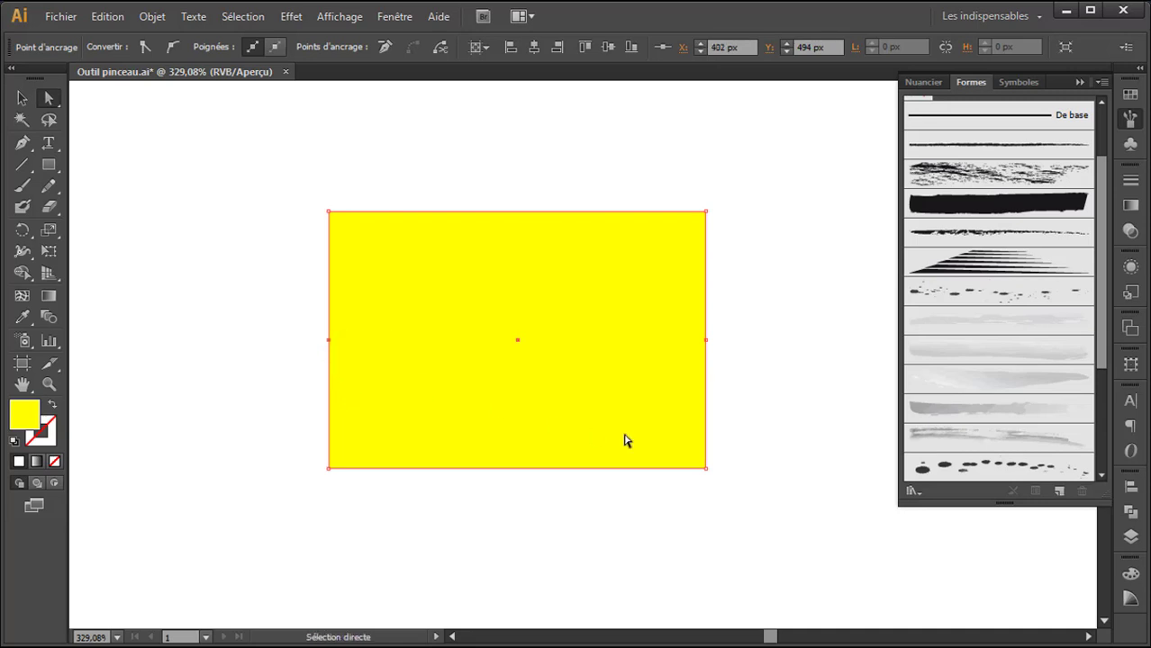
left_click(706, 341, "shift")
key("Right")
key("Right")
key("Right")
key("Right")
key("Right")
key("Right")
key("Right")
key("Right")
key("Right")
key("Right")
key("Right")
key("Right")
key("Right")
key("Right")
key("Right")
key("Right")
key("Right")
key("Right")
key("Right")
key("Right")
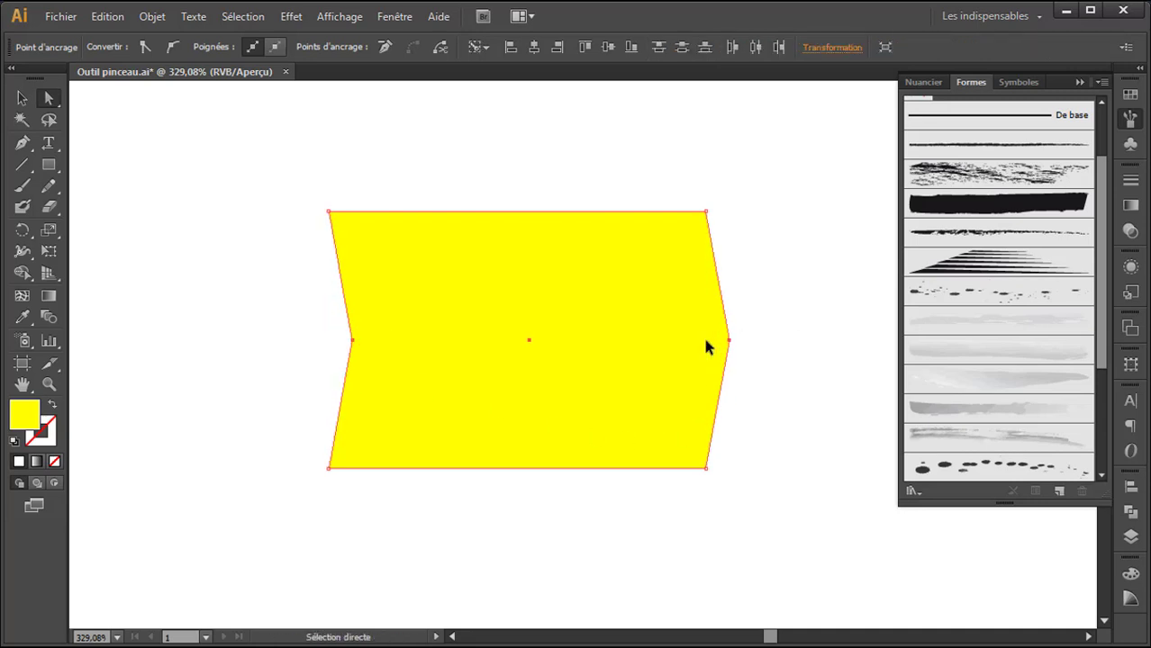
key("Right")
key("Right")
key("Right")
key("Right")
key("Right")
key("Right")
key("Right")
key("Right")
key("Right")
key("Right")
key("Right")
key("Right")
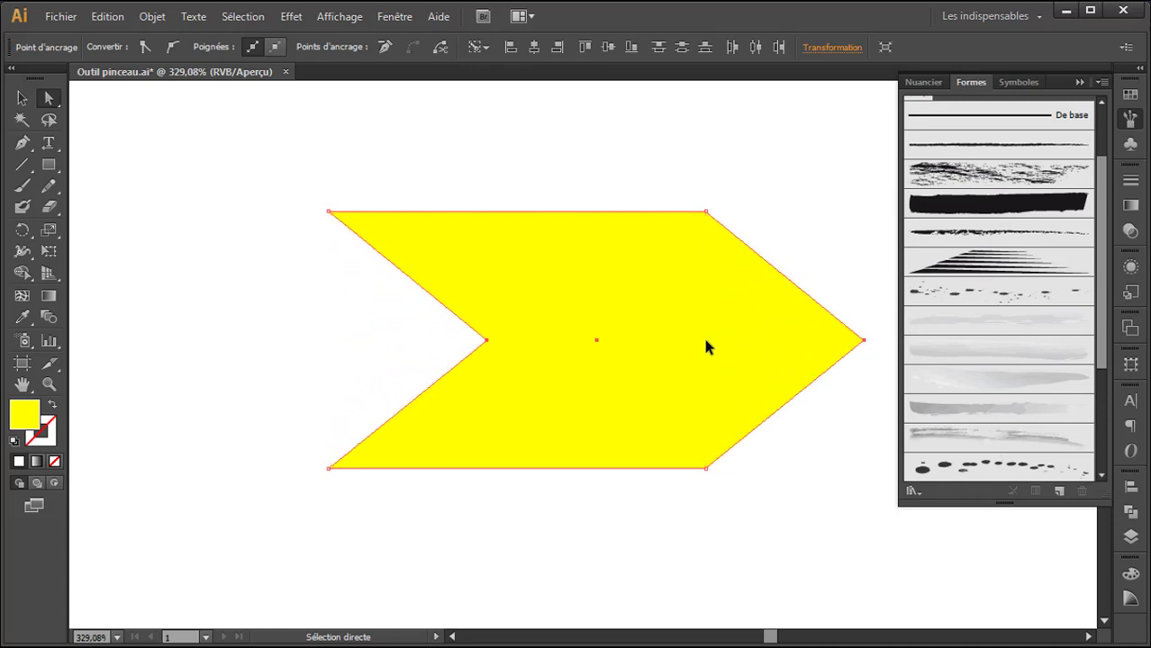
Step: Select the whole yellow arrow and move it slightly to the left on the page
left_click(48, 383)
left_click(603, 373, "alt")
left_click(559, 346, "alt")
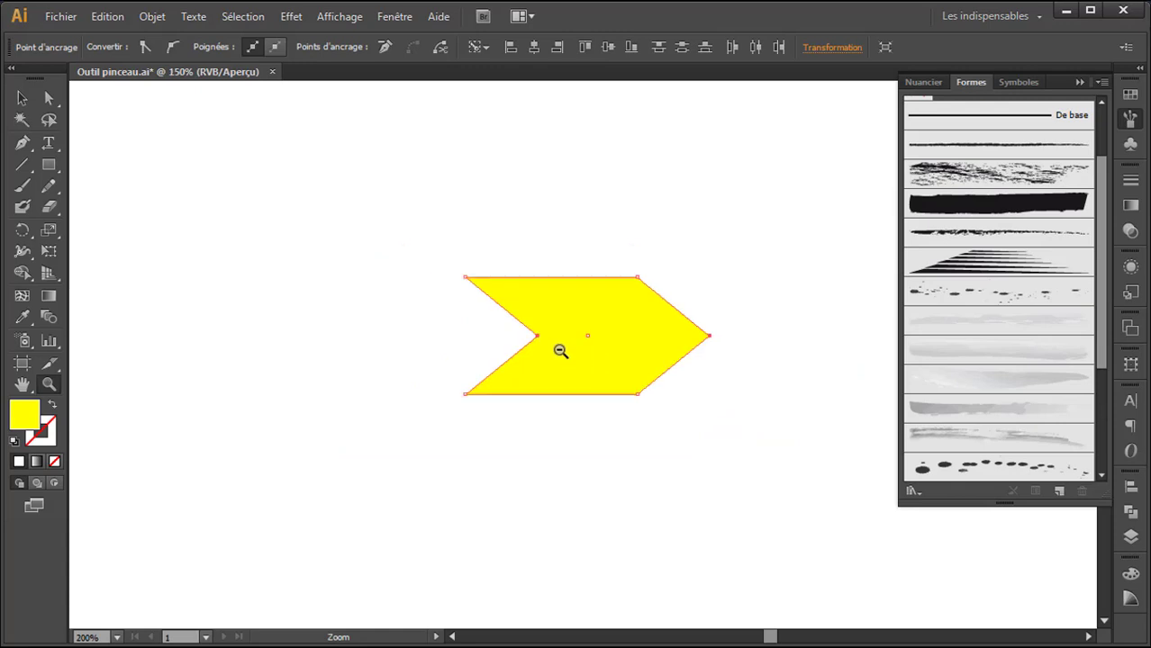
left_click(578, 354, "alt")
left_click(649, 364, "alt")
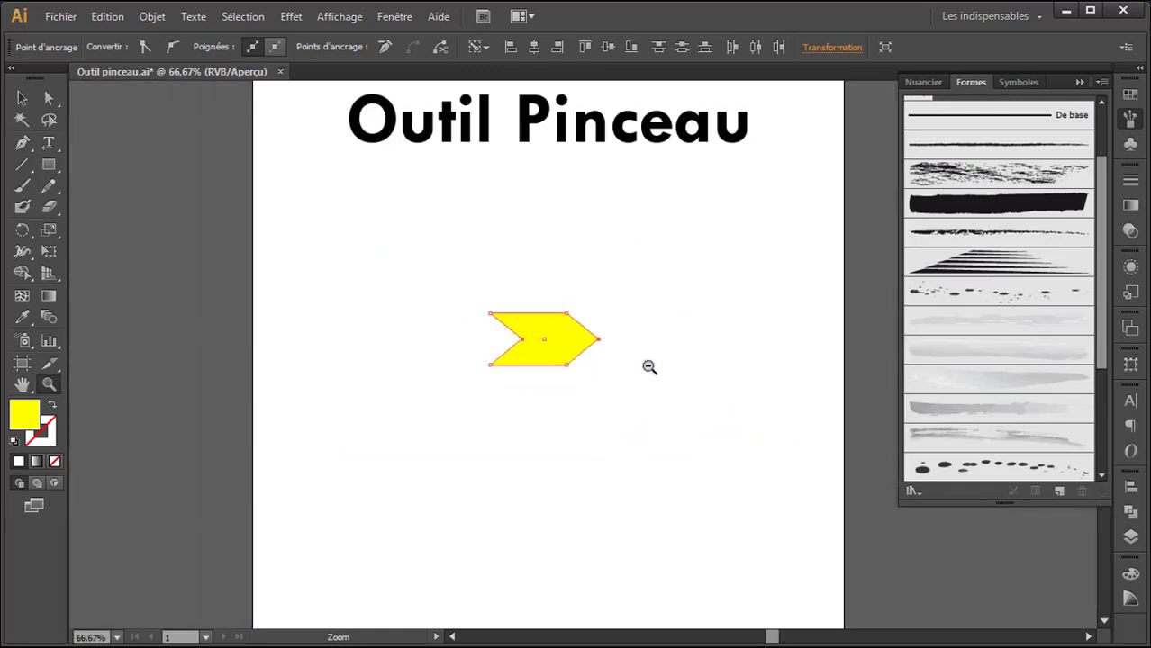
left_click(24, 99)
mouse_move(559, 348)
left_mouse_down()
mouse_move(915, 347)
mouse_move(994, 297)
mouse_move(1017, 90)
mouse_move(544, 349)
mouse_move(540, 340)
left_mouse_up()
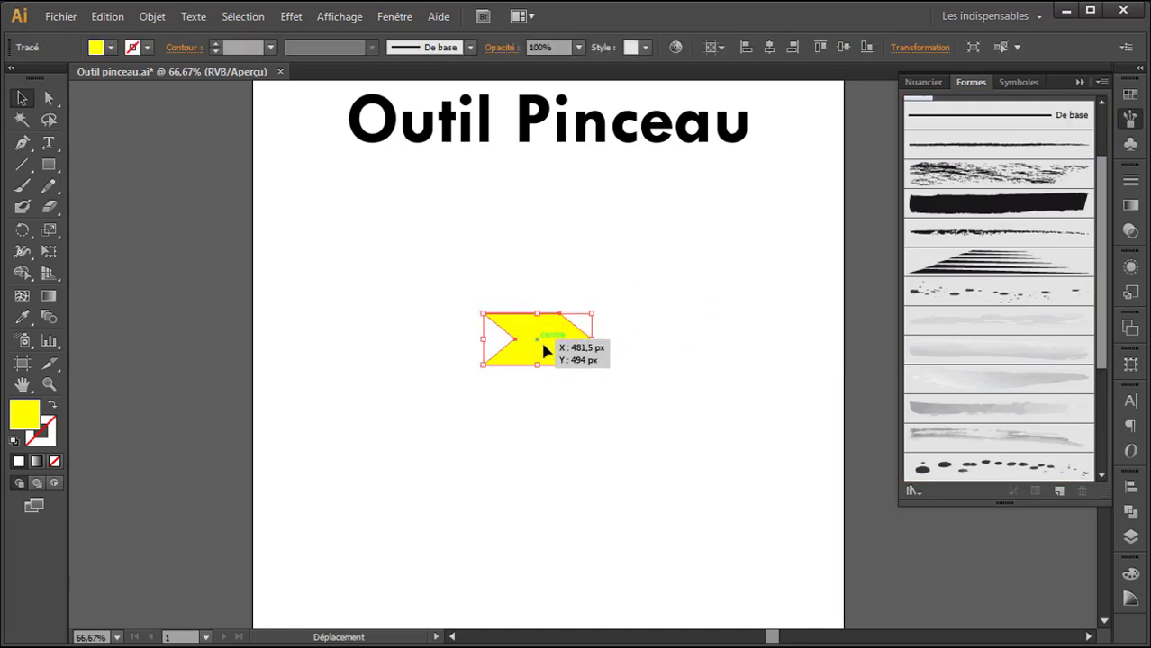
Step: Create a pattern brush from the yellow arrow with the default options, and remove the arrow artwork from the page
left_click(1059, 488)
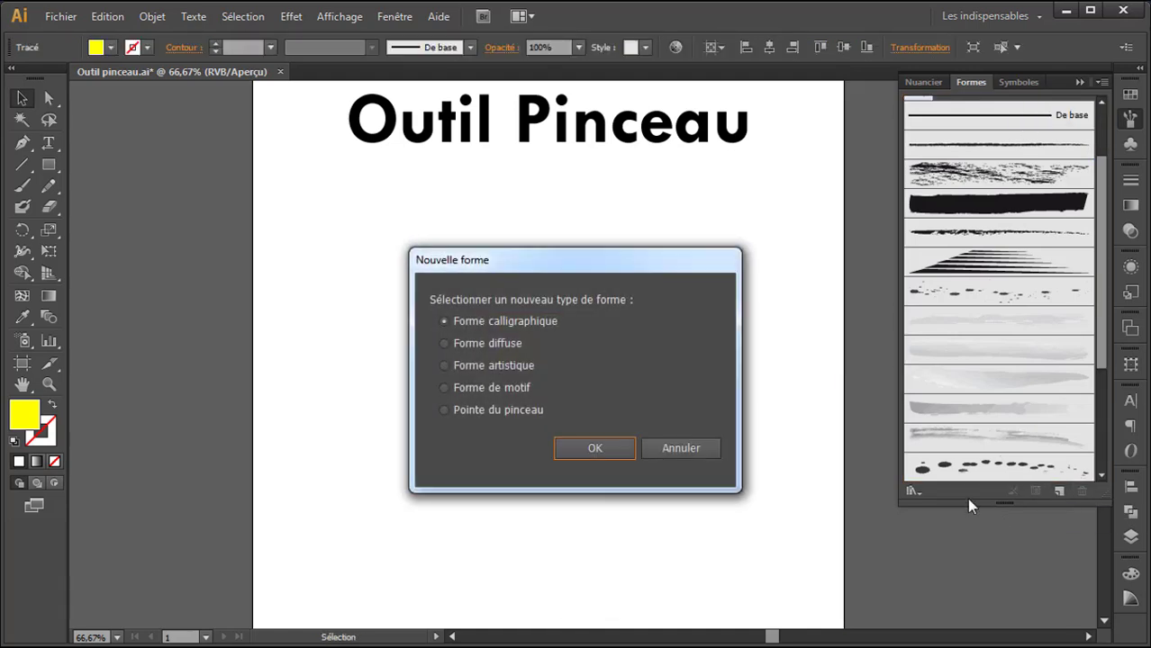
left_click(471, 389)
left_click(594, 448)
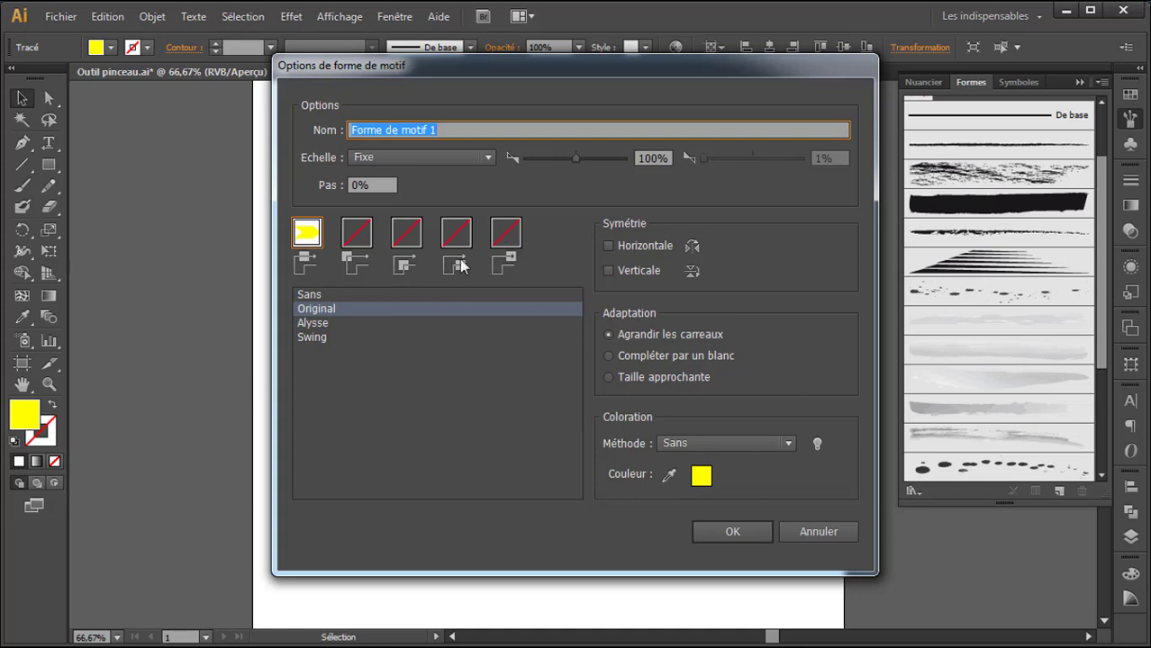
left_click(737, 529)
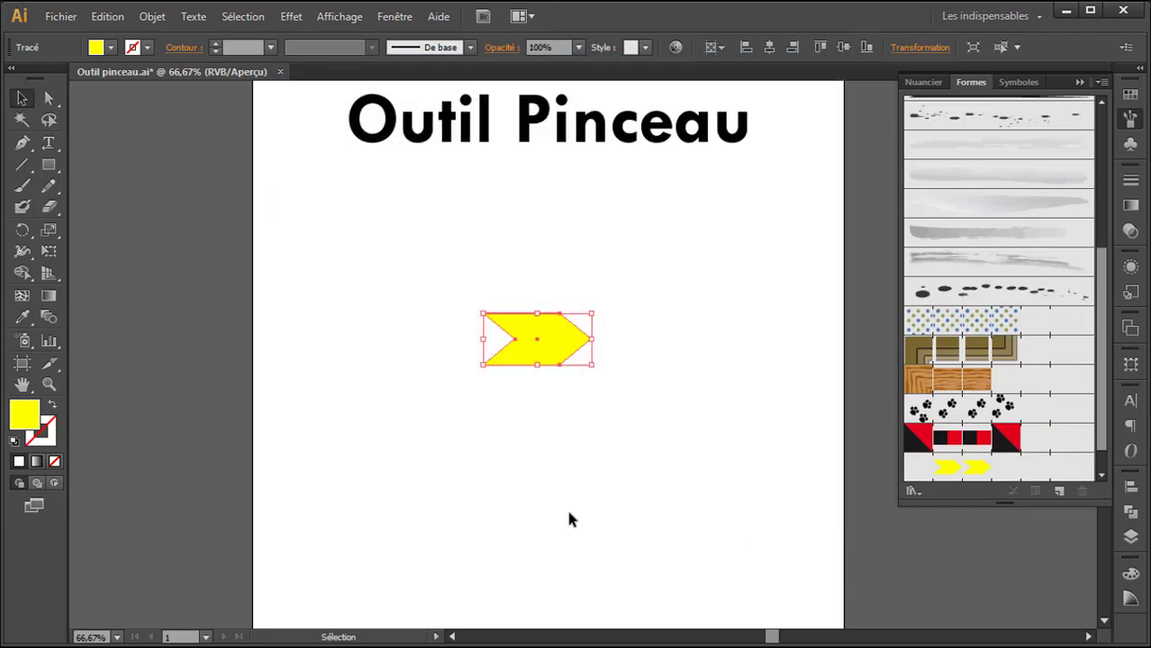
left_click(624, 382)
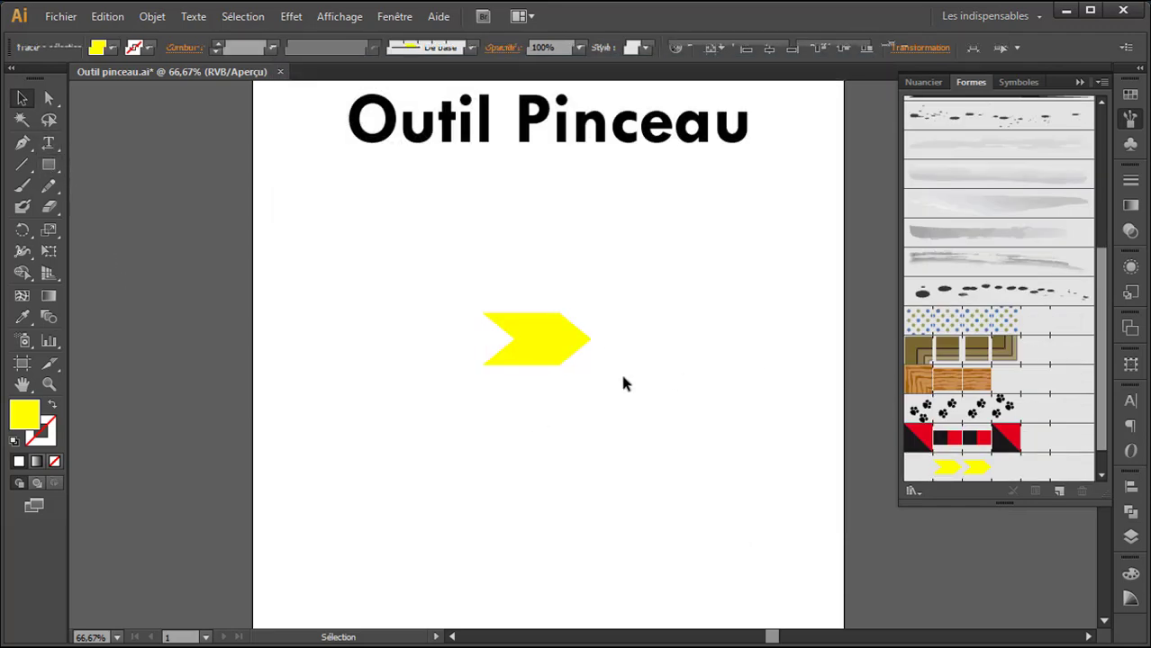
left_click(540, 354)
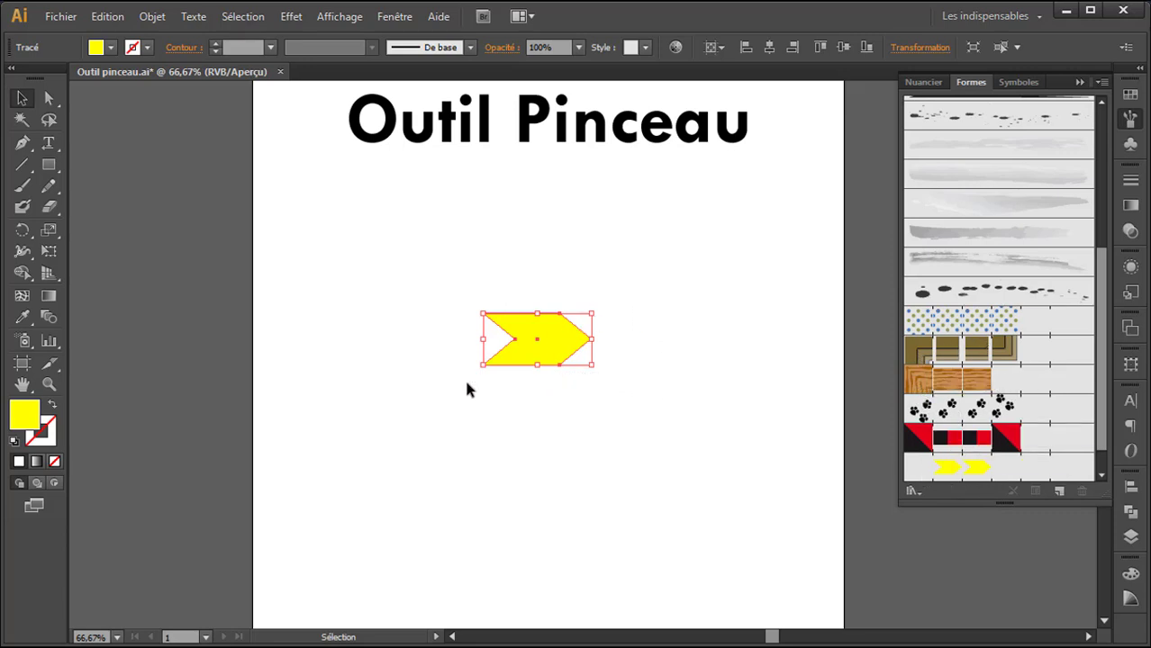
key("Delete")
Step: Draw a large rectangle in the middle of the page with a black stroke and no fill
left_click(48, 165)
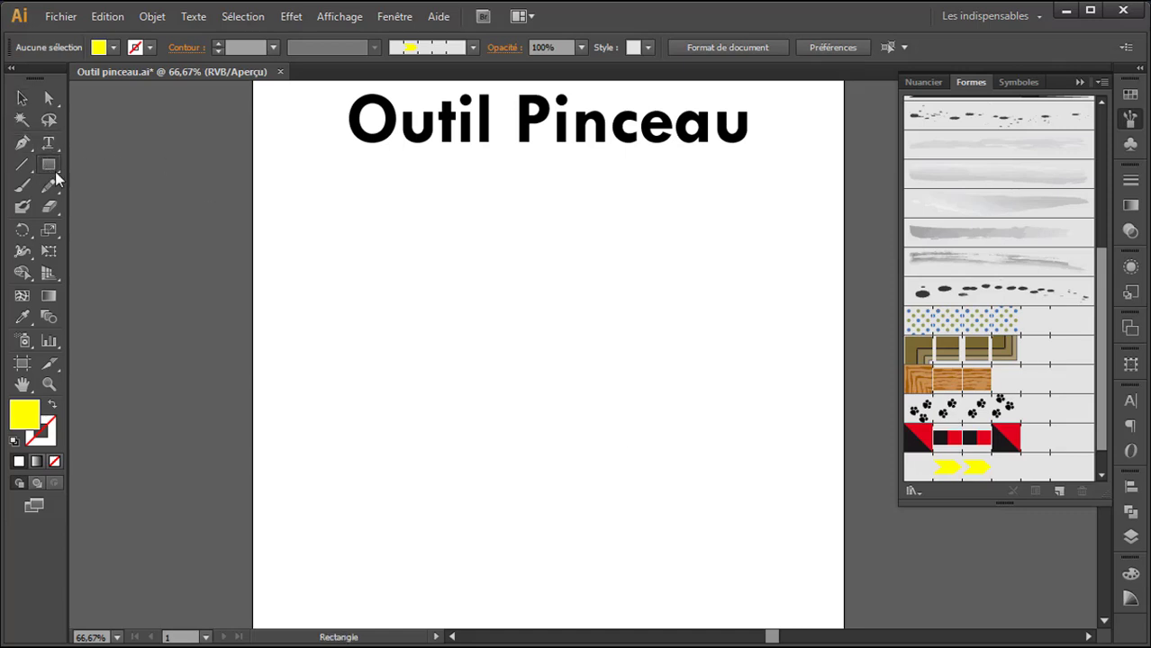
left_click_drag(342, 280, 703, 444)
left_click(149, 47)
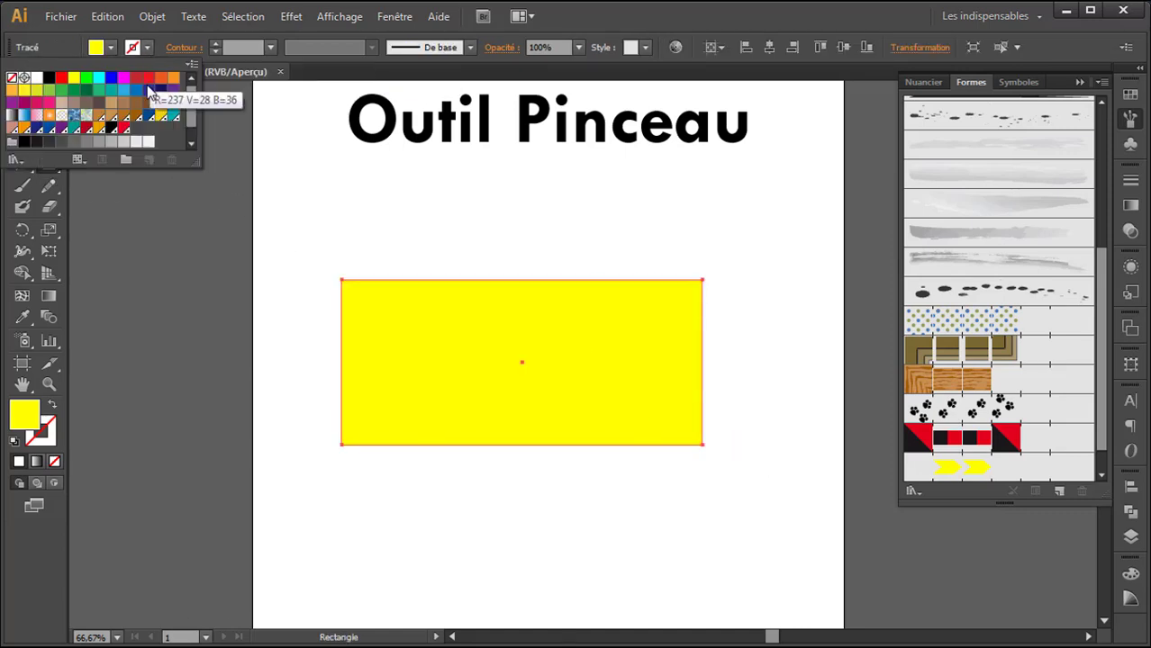
left_click(49, 80)
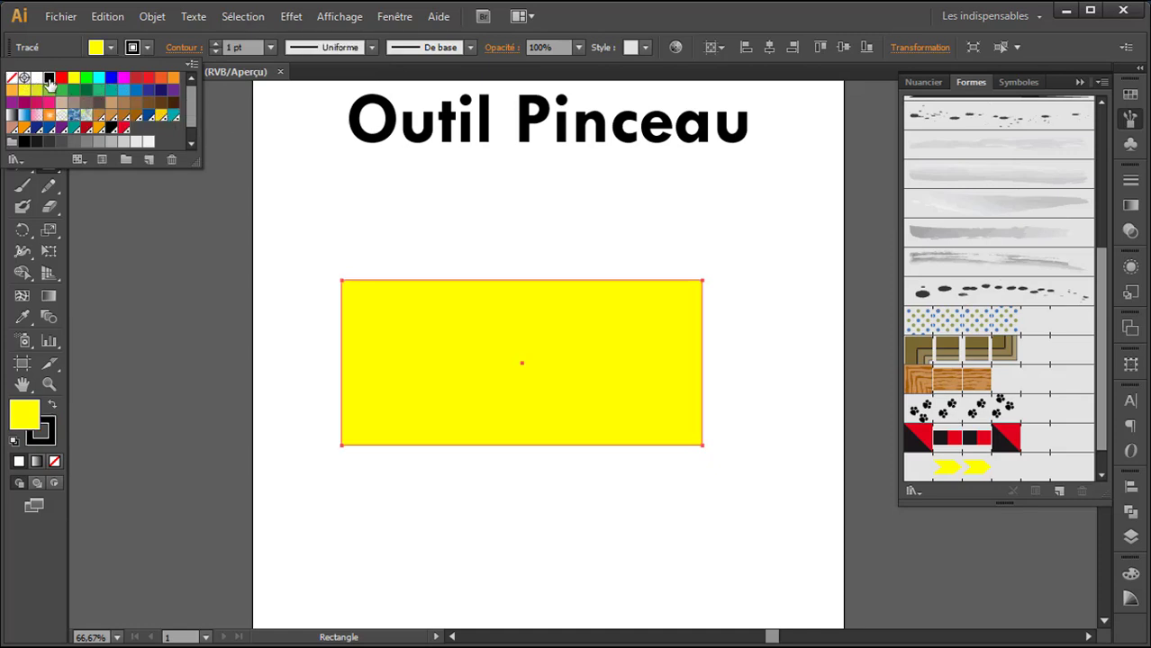
left_click(112, 48)
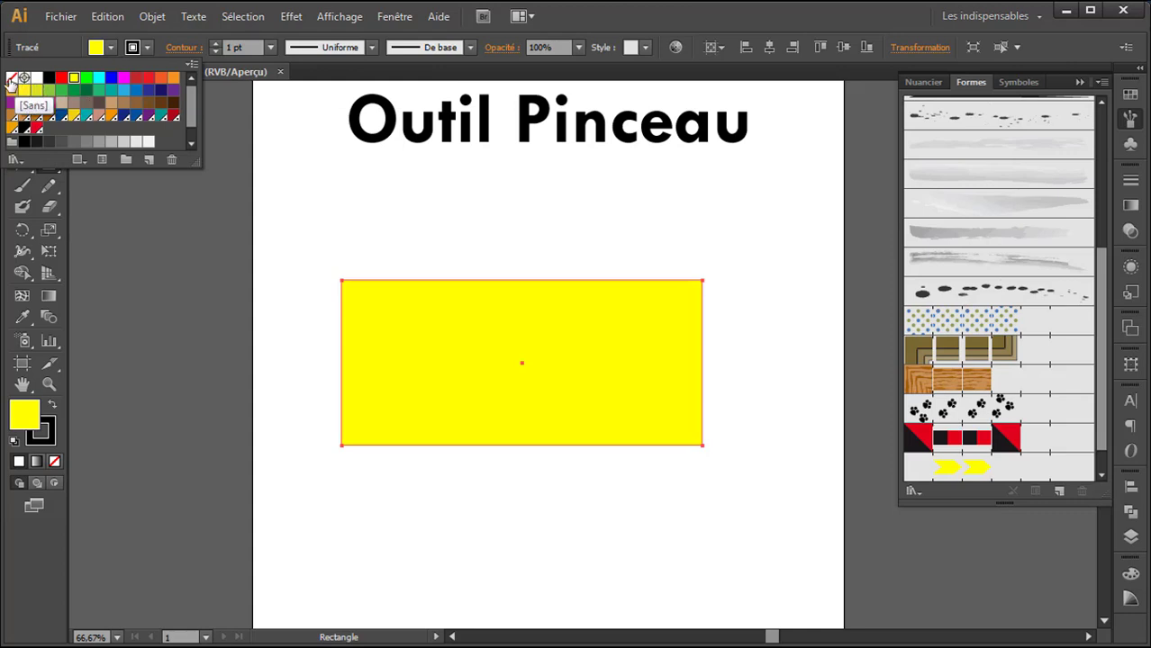
left_click(12, 78)
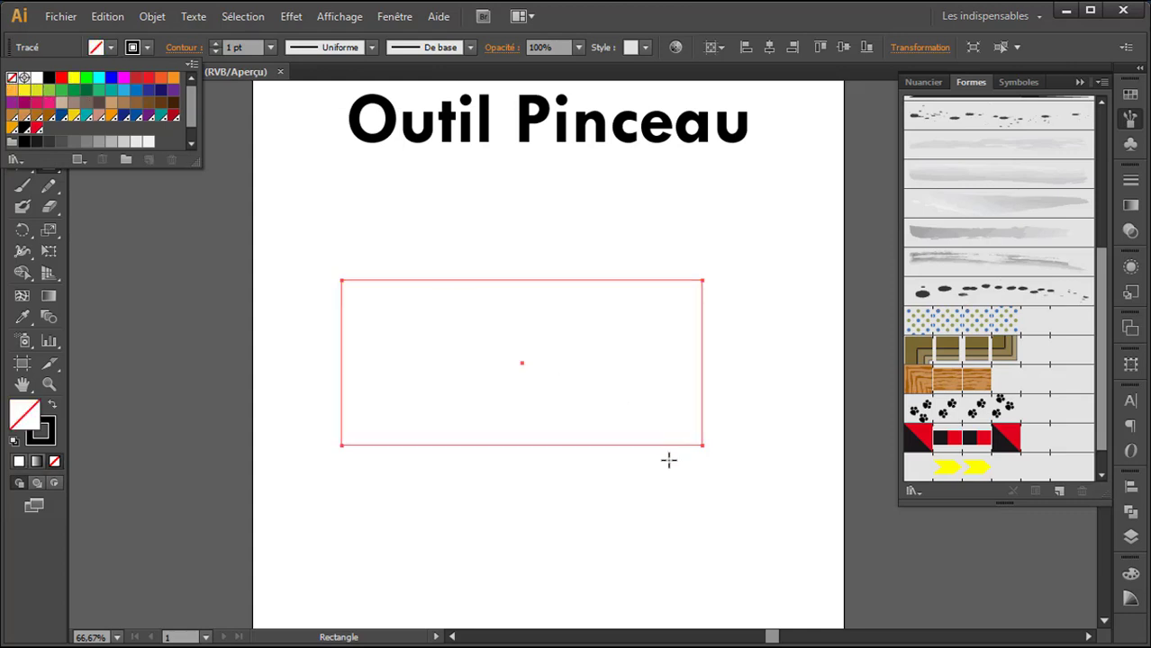
Step: Set the rectangle's stroke weight to 6 pt
left_click(216, 45)
left_click(215, 45)
left_click(216, 46)
left_click(215, 45)
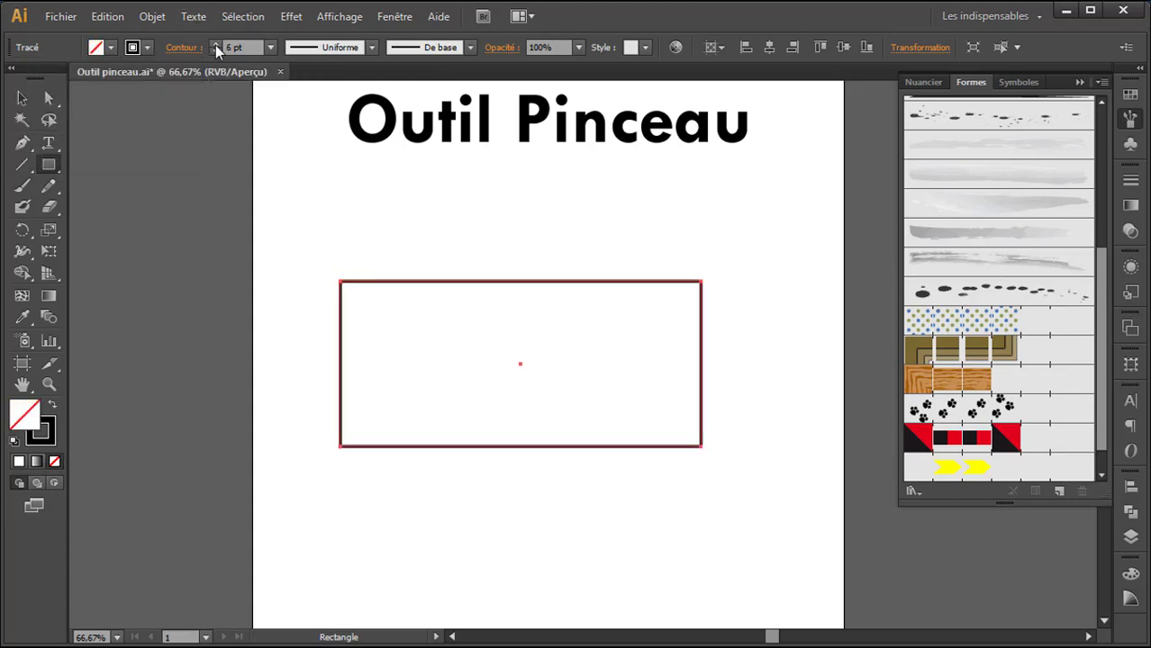
left_click(215, 45)
left_click(756, 506)
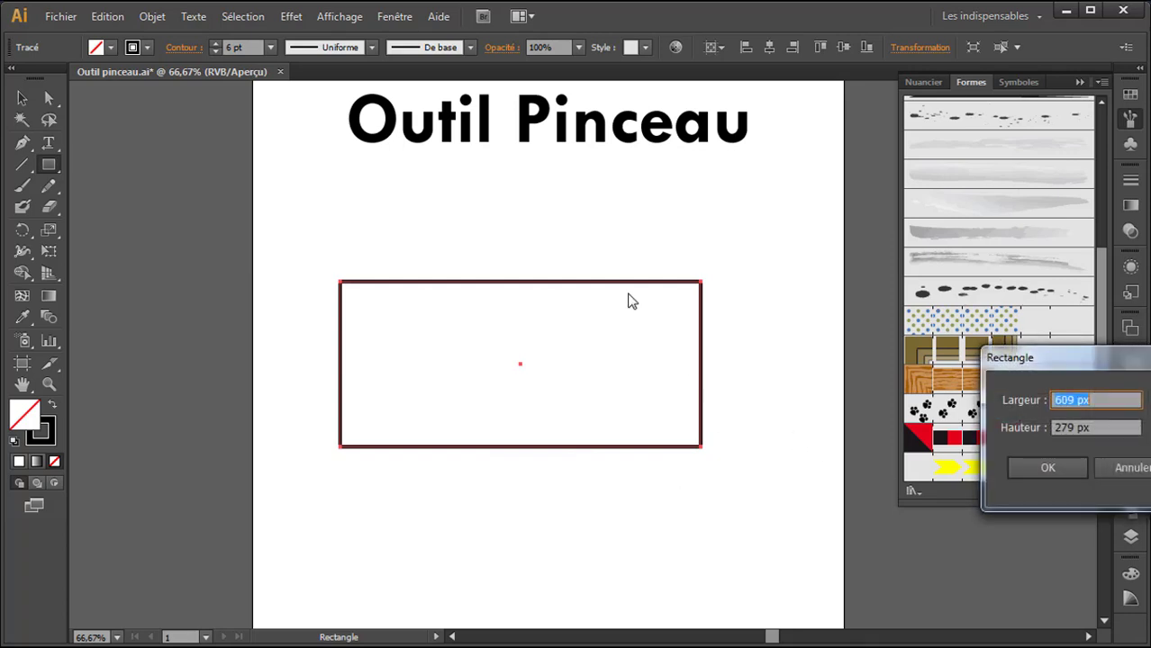
left_click(1143, 468)
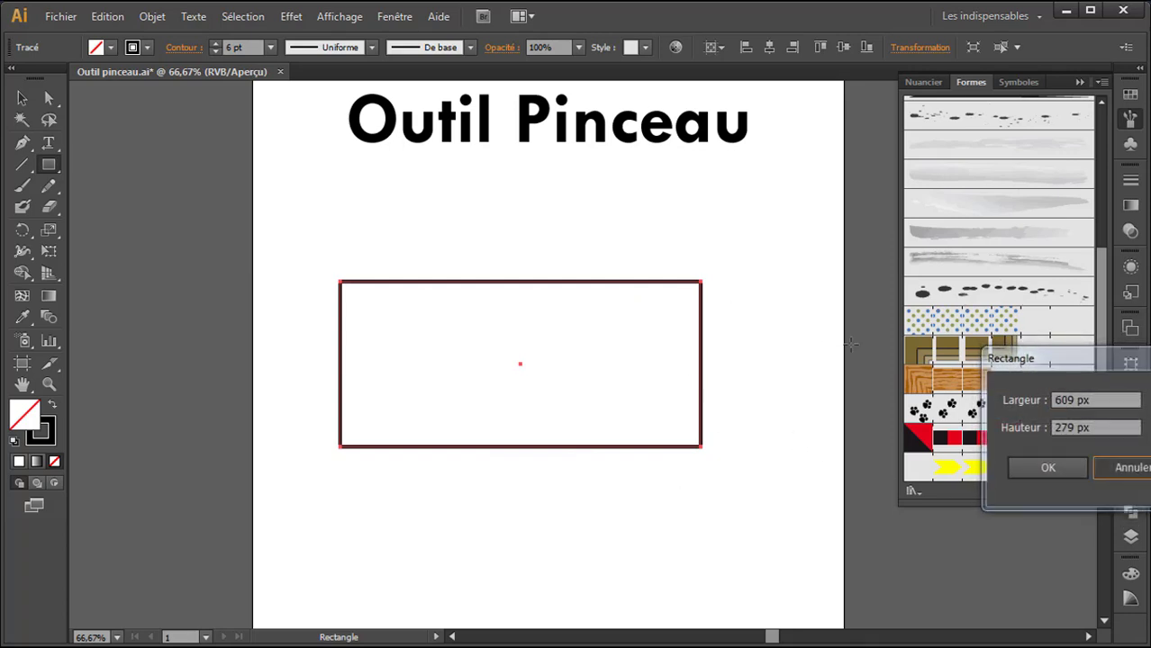
Step: Apply the yellow arrow pattern brush to the rectangle's outline, and delete the rectangle from the page
left_click(975, 468)
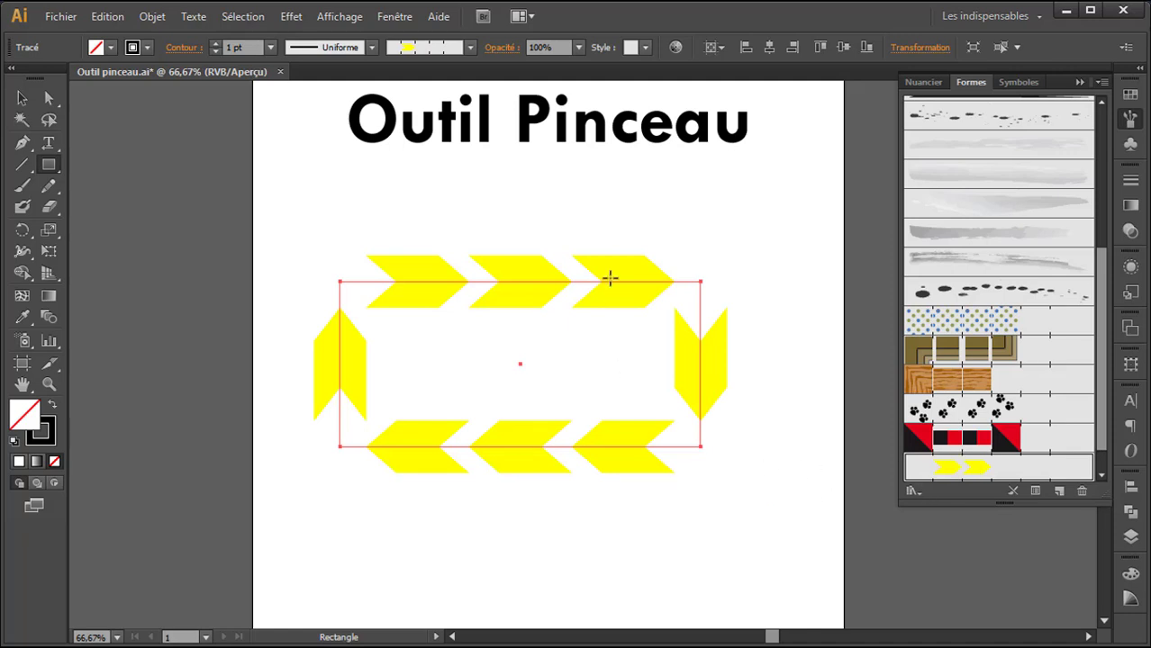
left_click(24, 99)
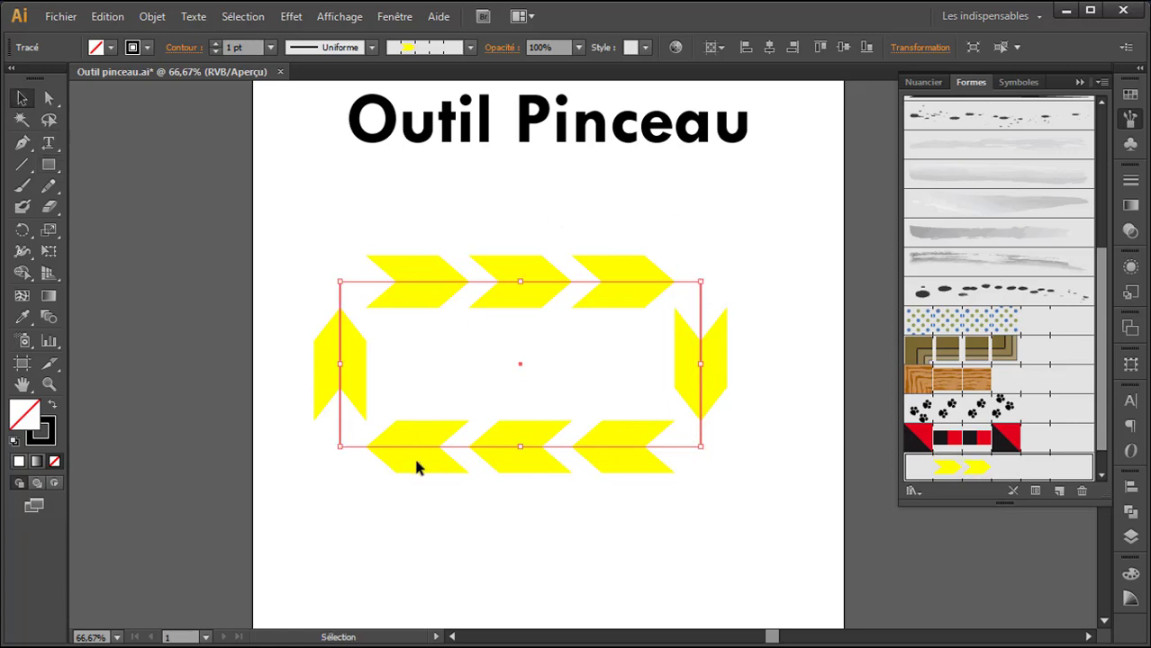
key("Delete")
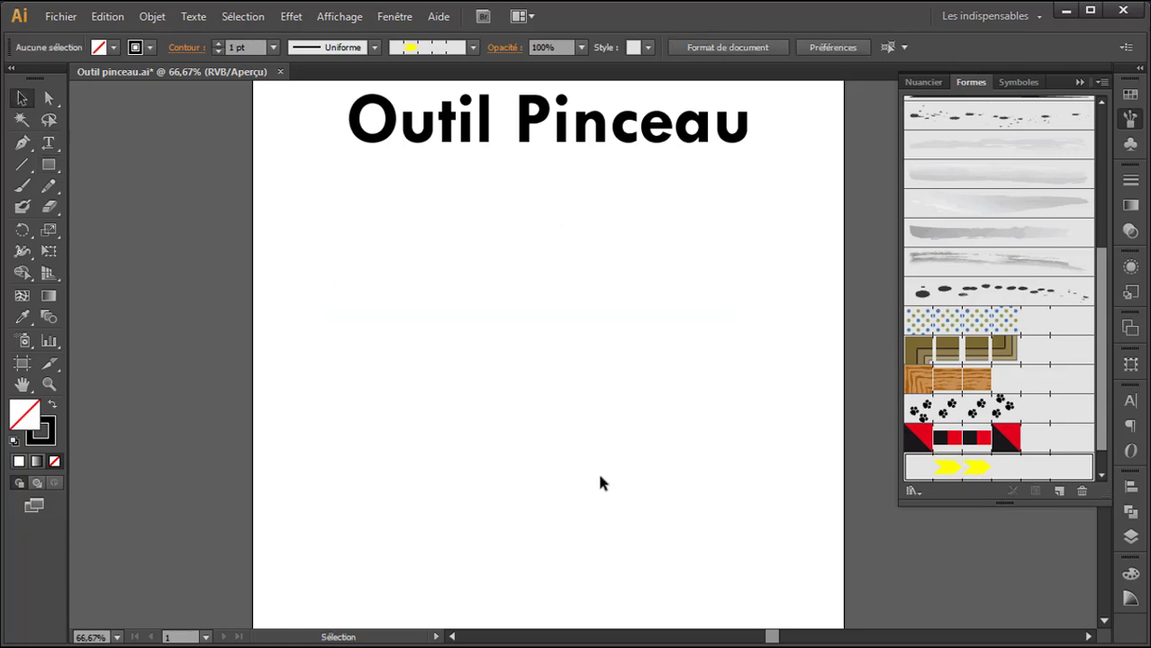
Step: Paint a long wavy stroke rising from lower left to upper right with the yellow arrow pattern brush, and deselect it
left_click(22, 185)
mouse_move(333, 475)
left_mouse_down()
mouse_move(391, 377)
mouse_move(621, 278)
mouse_move(667, 213)
left_mouse_up()
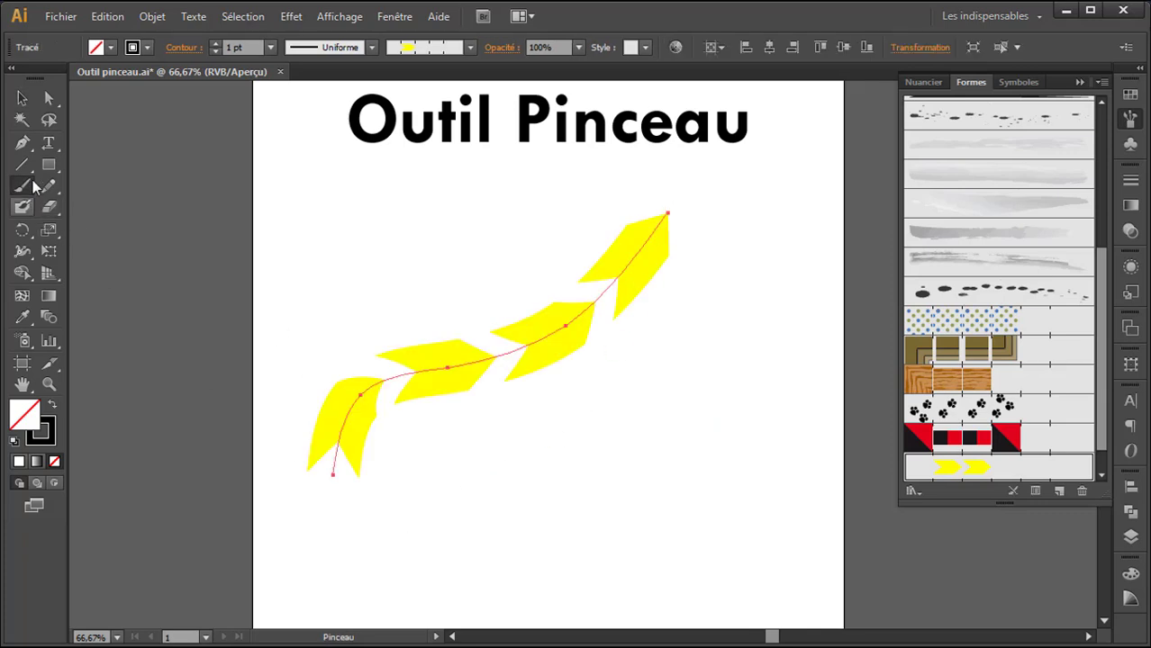
left_click(22, 99)
left_click(417, 547)
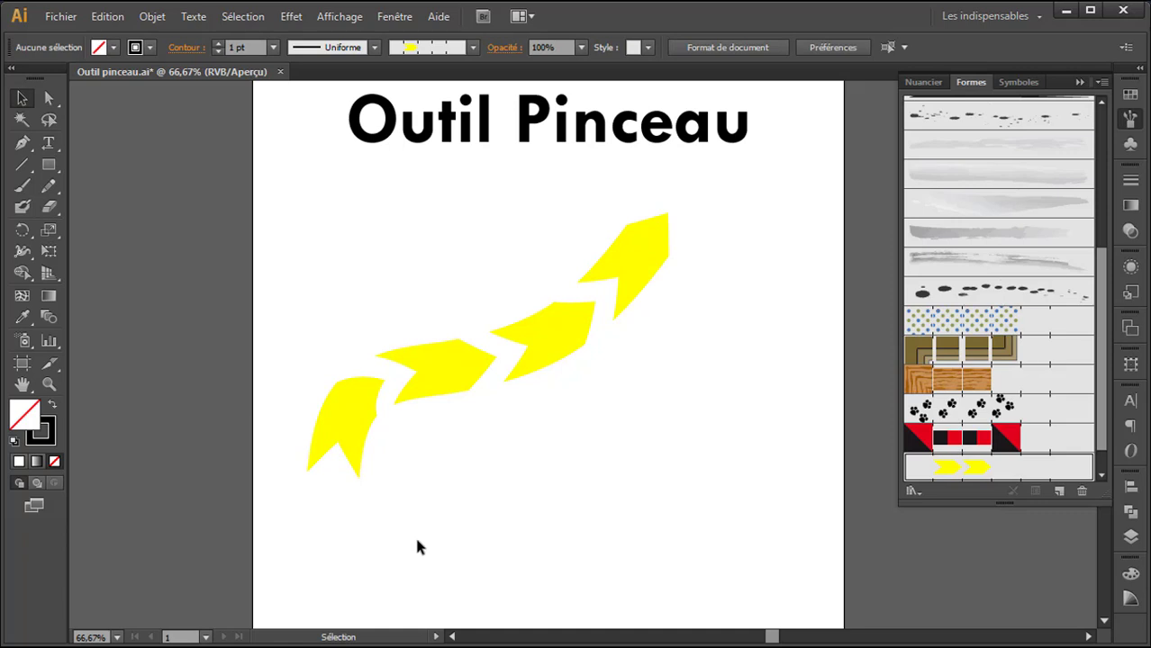
Step: Paint several short and long strokes with the yellow arrow pattern brush, running diagonally up to the right around and below the first stroke
left_click(23, 186)
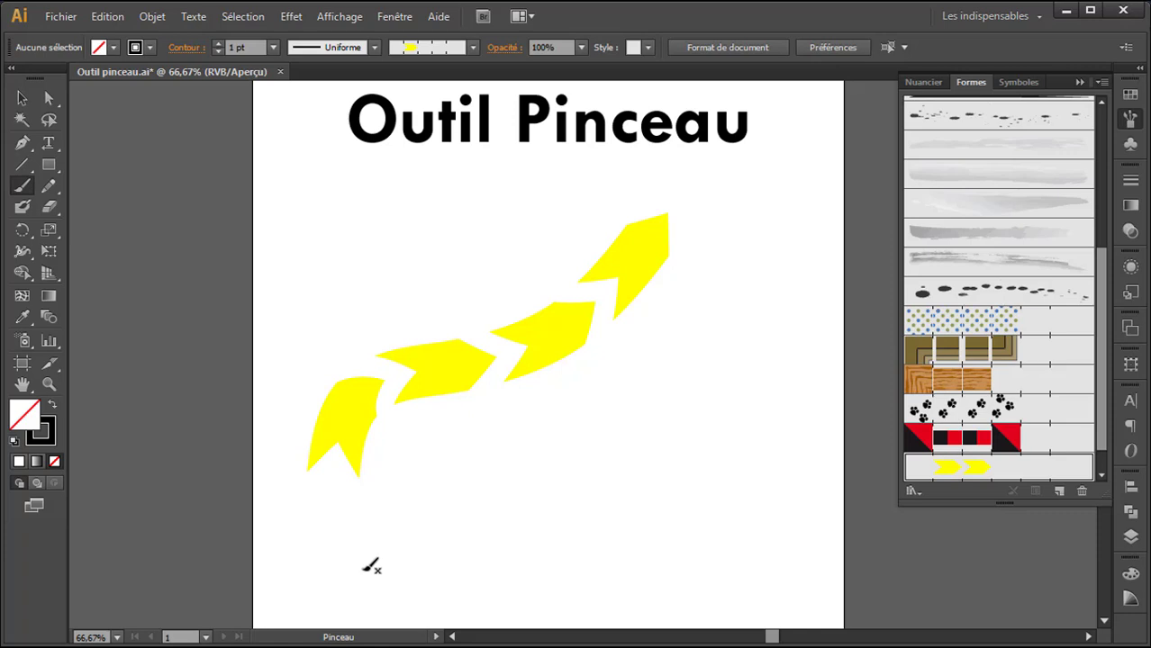
left_click_drag(370, 584, 407, 565)
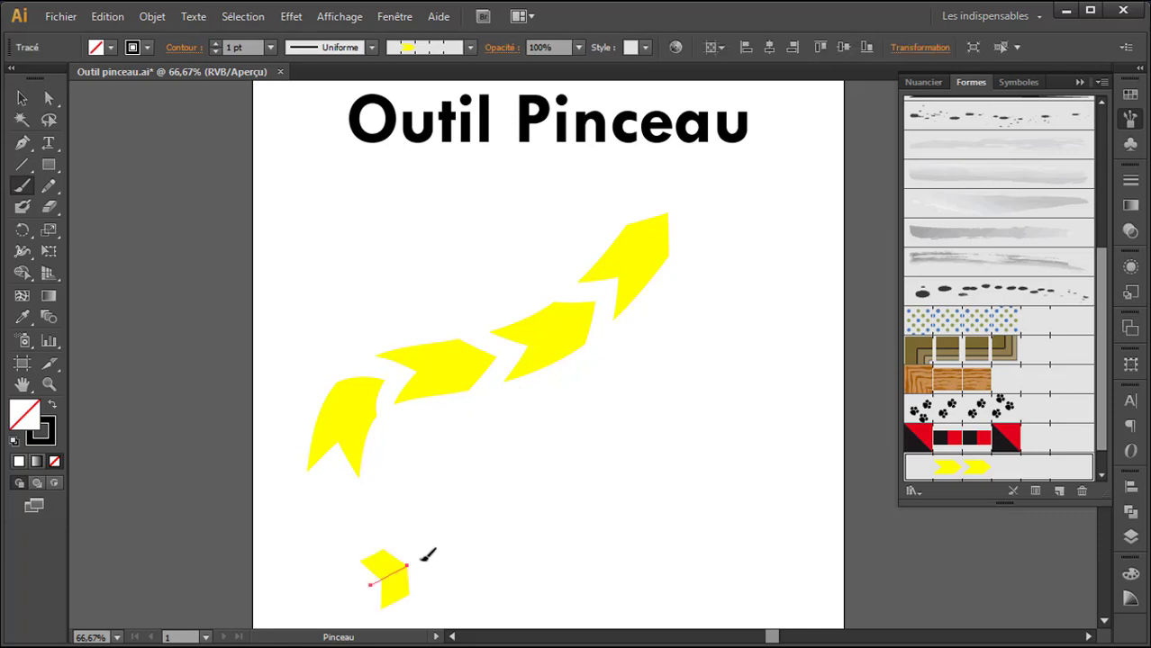
left_click_drag(494, 515, 526, 538)
left_click_drag(549, 472, 588, 498)
left_click_drag(590, 422, 630, 443)
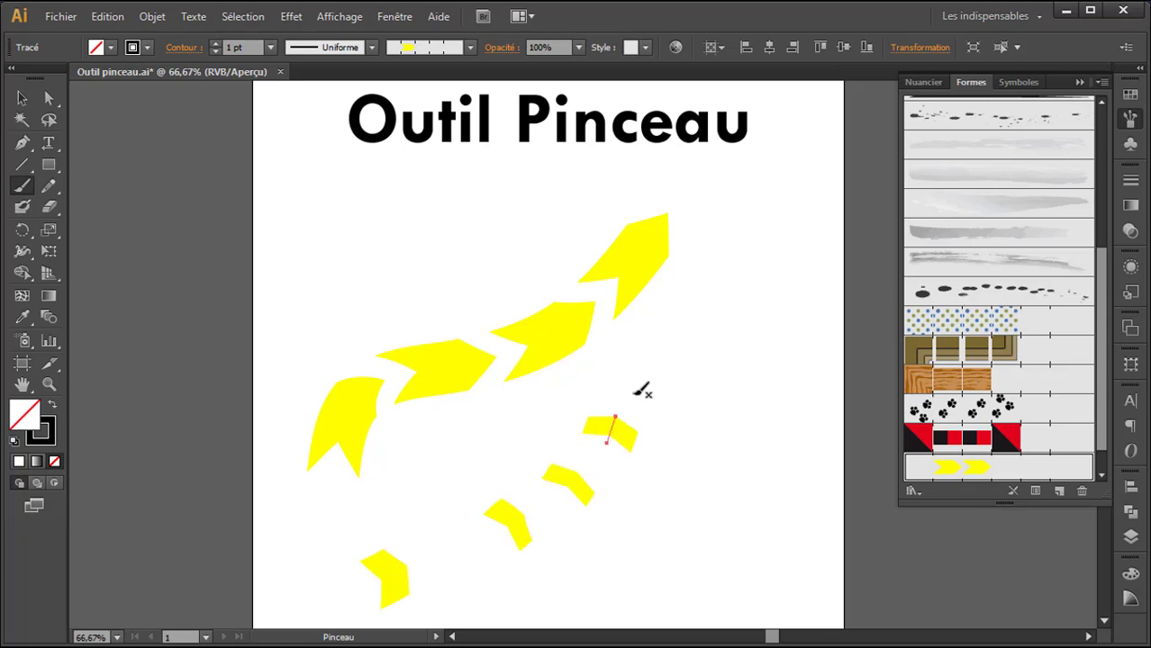
left_click_drag(638, 379, 767, 168)
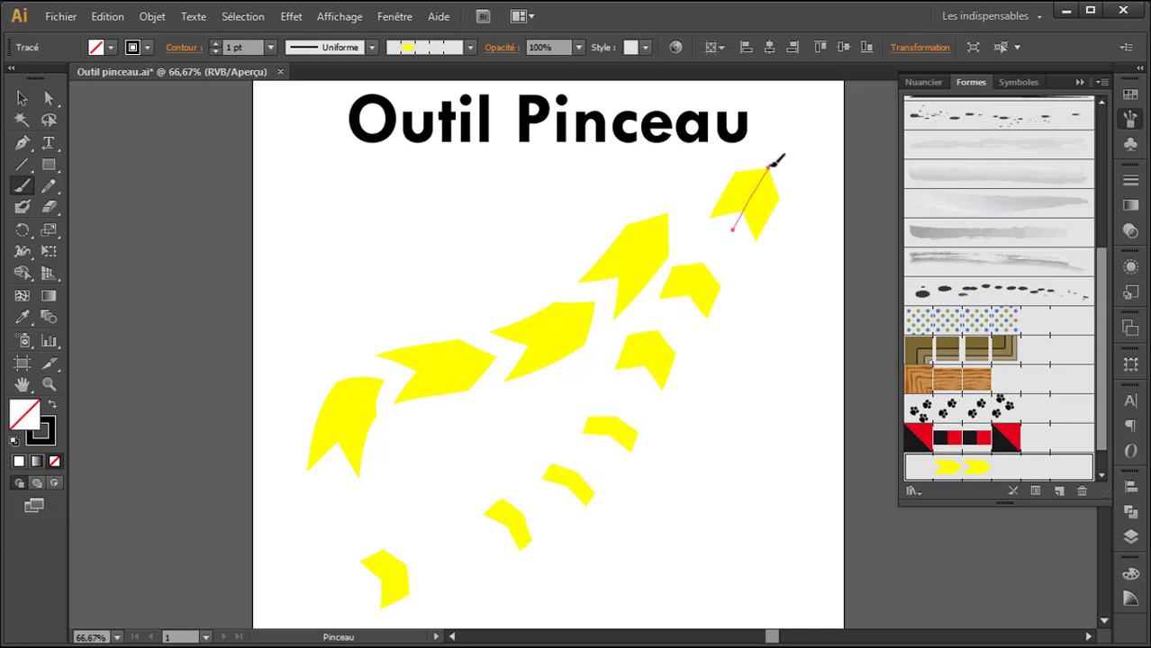
left_click_drag(469, 613, 663, 514)
mouse_move(667, 509)
left_mouse_down()
mouse_move(748, 434)
mouse_move(768, 393)
left_mouse_up()
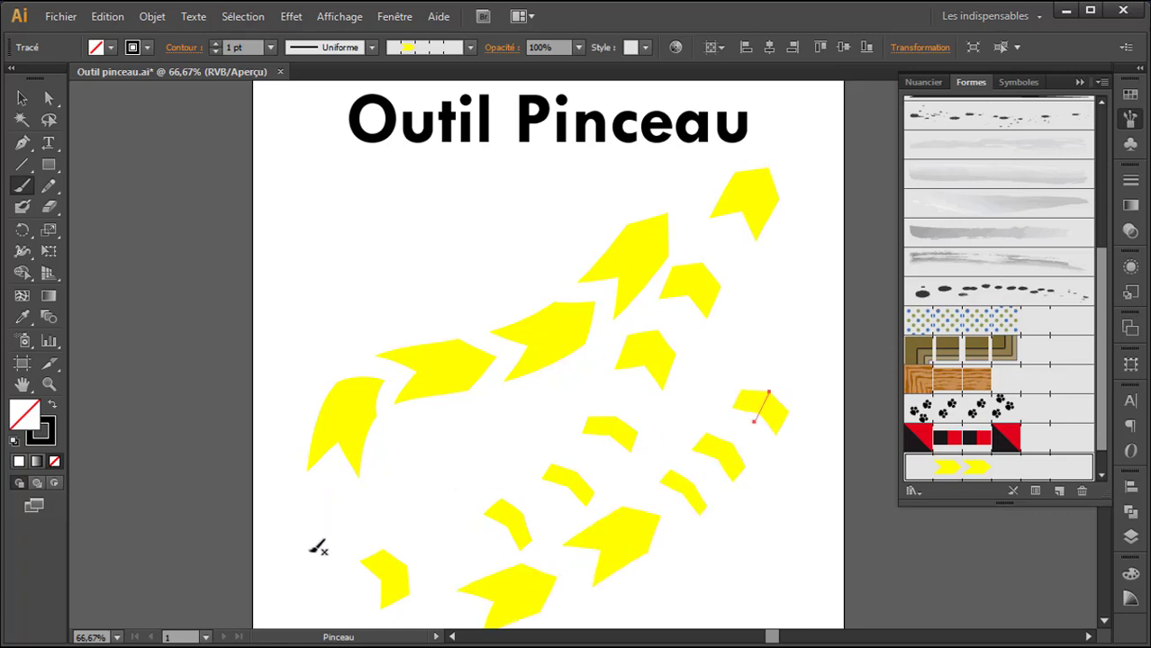
mouse_move(309, 551)
left_mouse_down()
mouse_move(578, 395)
mouse_move(720, 255)
left_mouse_up()
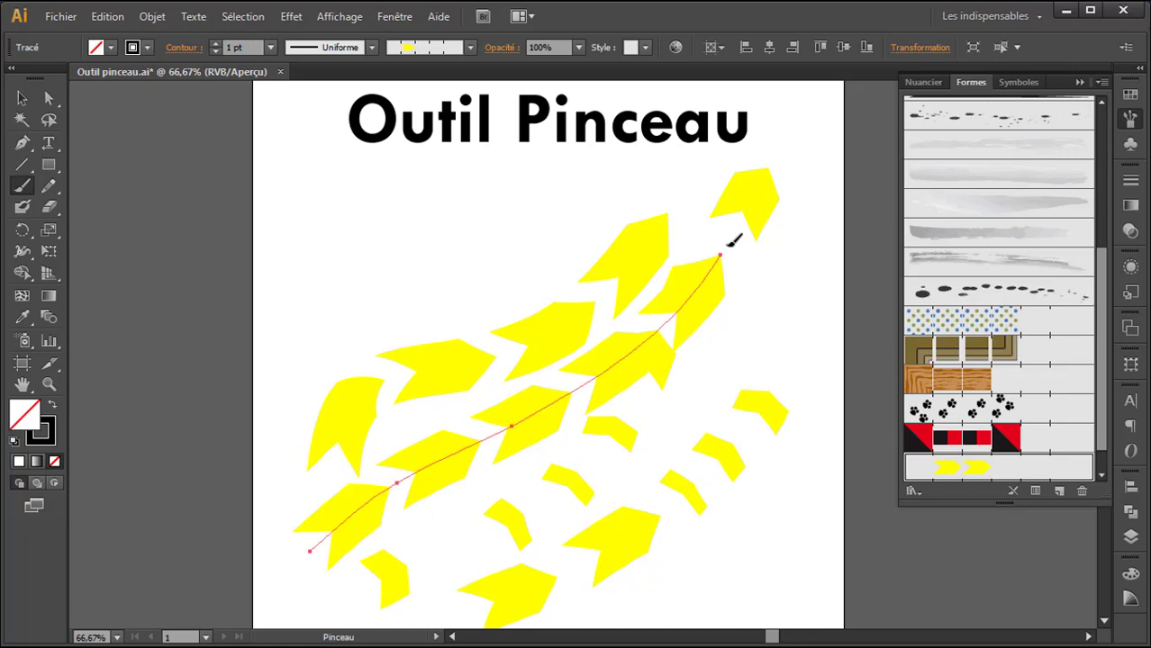
Step: Select all the yellow arrow strokes below the title and delete them
key("v")
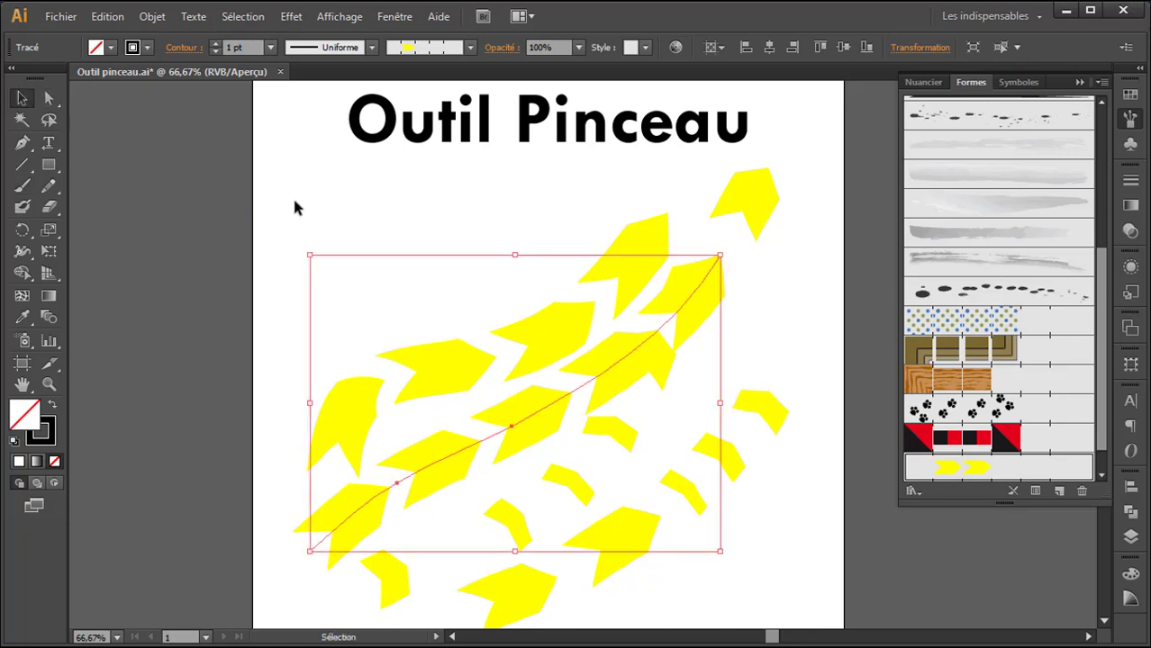
mouse_move(297, 220)
left_mouse_down()
mouse_move(585, 483)
mouse_move(813, 602)
left_mouse_up()
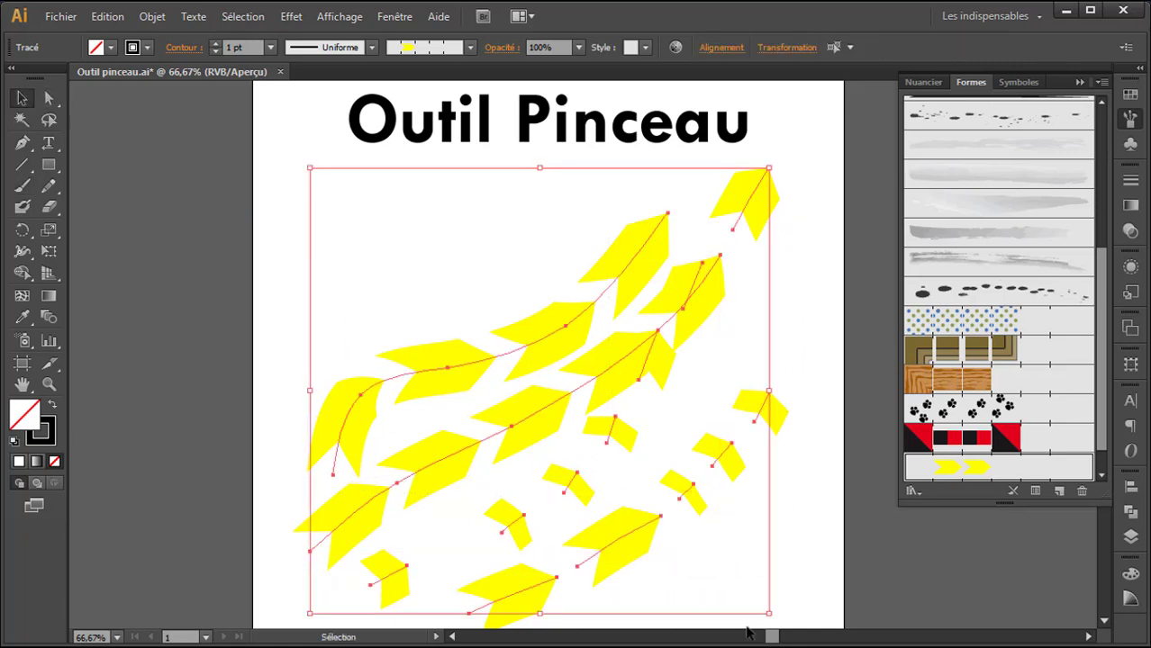
key("Delete")
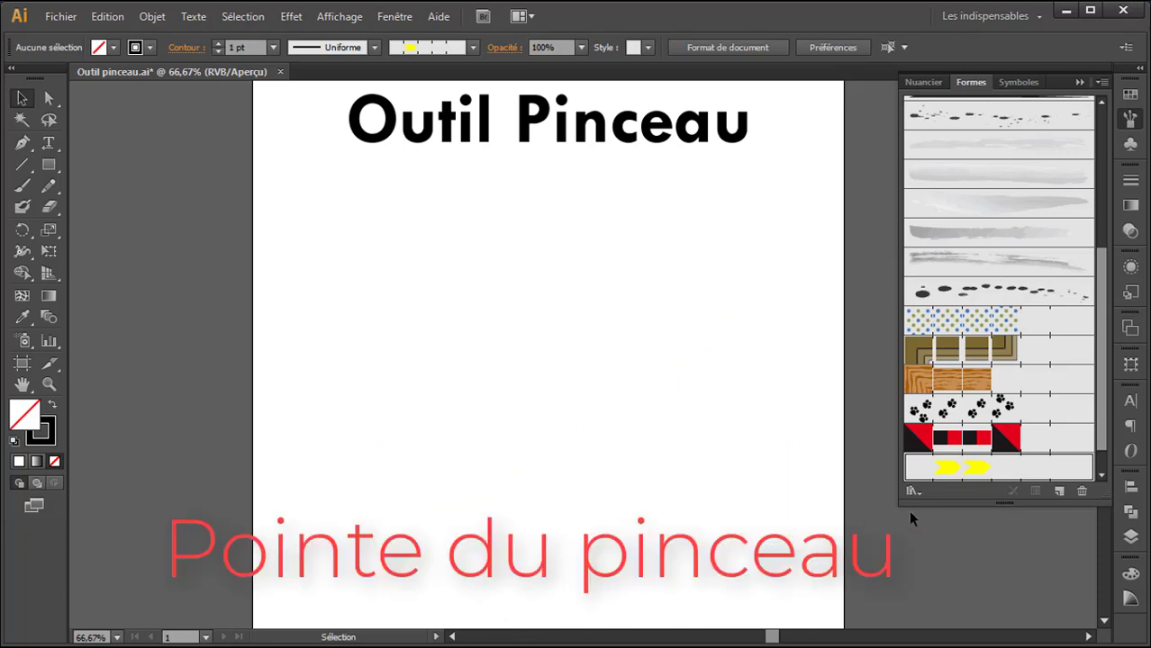
Step: Start a new bristle brush (Pointe du pinceau) and set its shape to Eventail arrondi
left_click(1059, 489)
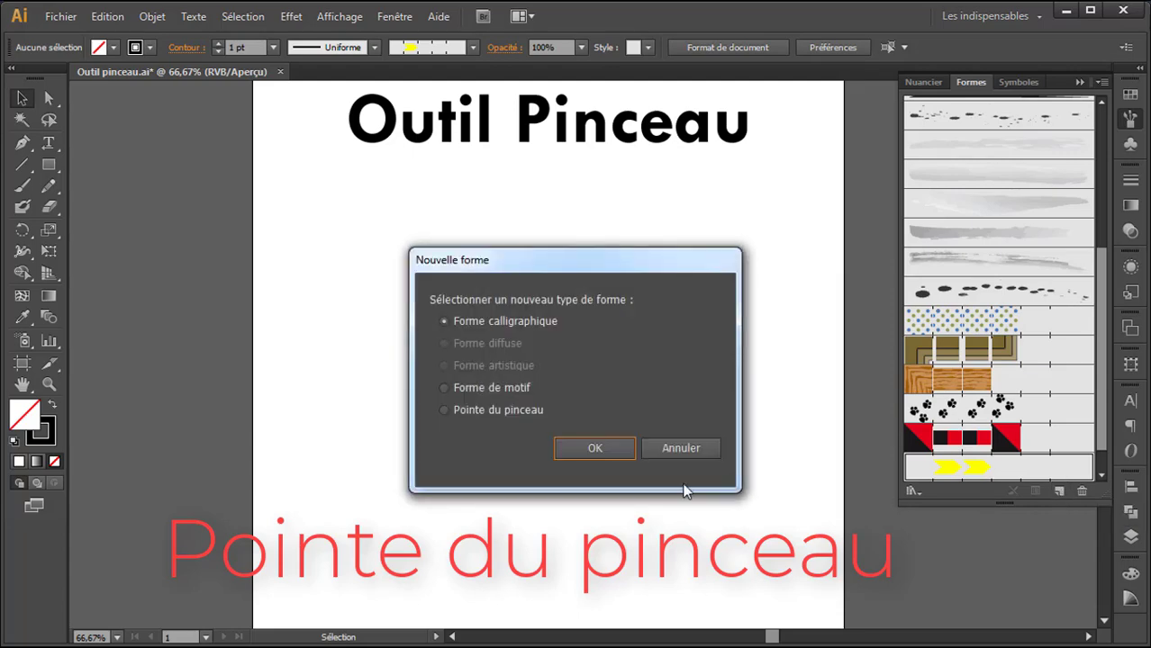
left_click(506, 413)
left_click(590, 446)
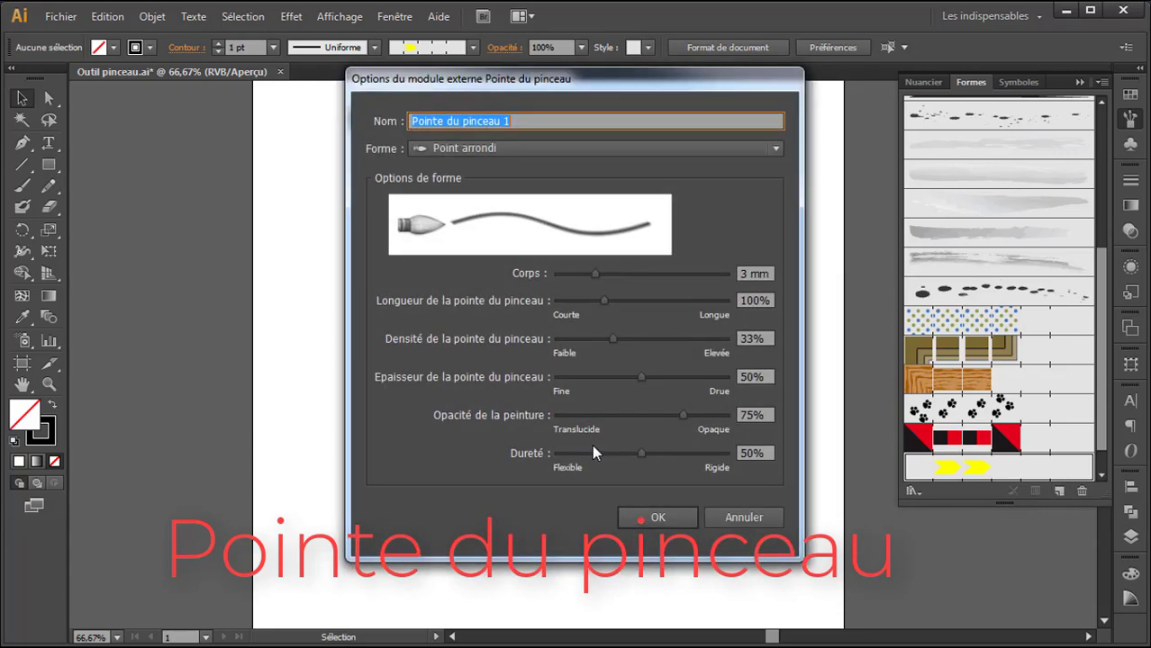
mouse_move(591, 90)
left_mouse_down()
mouse_move(725, 122)
mouse_move(790, 115)
left_mouse_up()
left_click(743, 178)
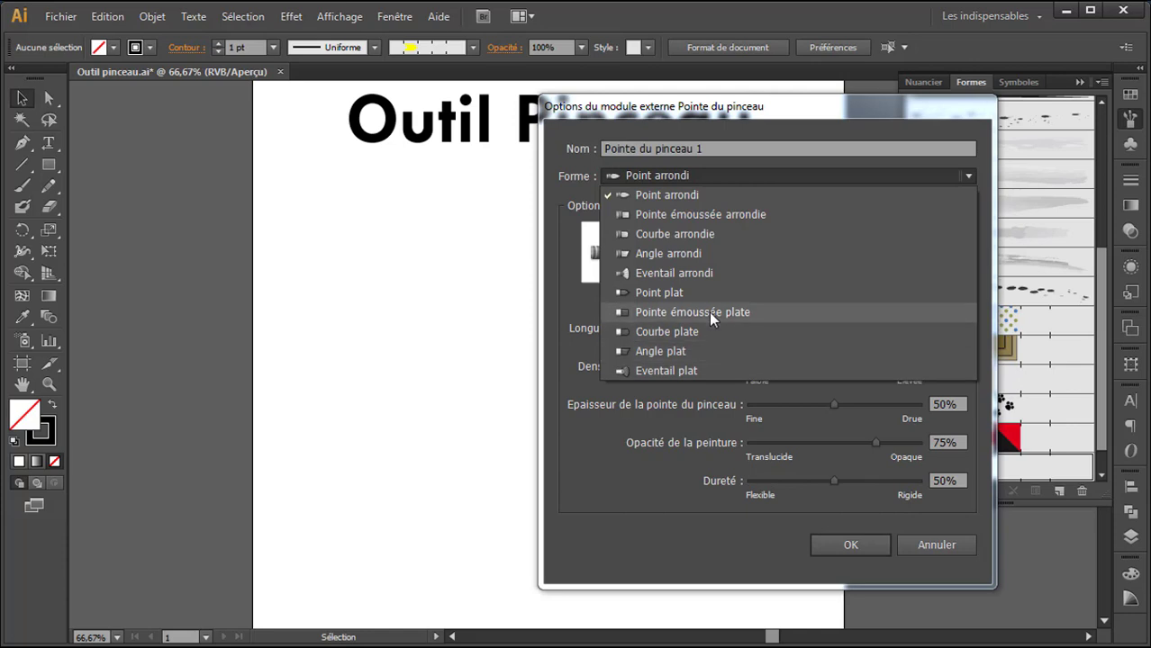
left_click(710, 273)
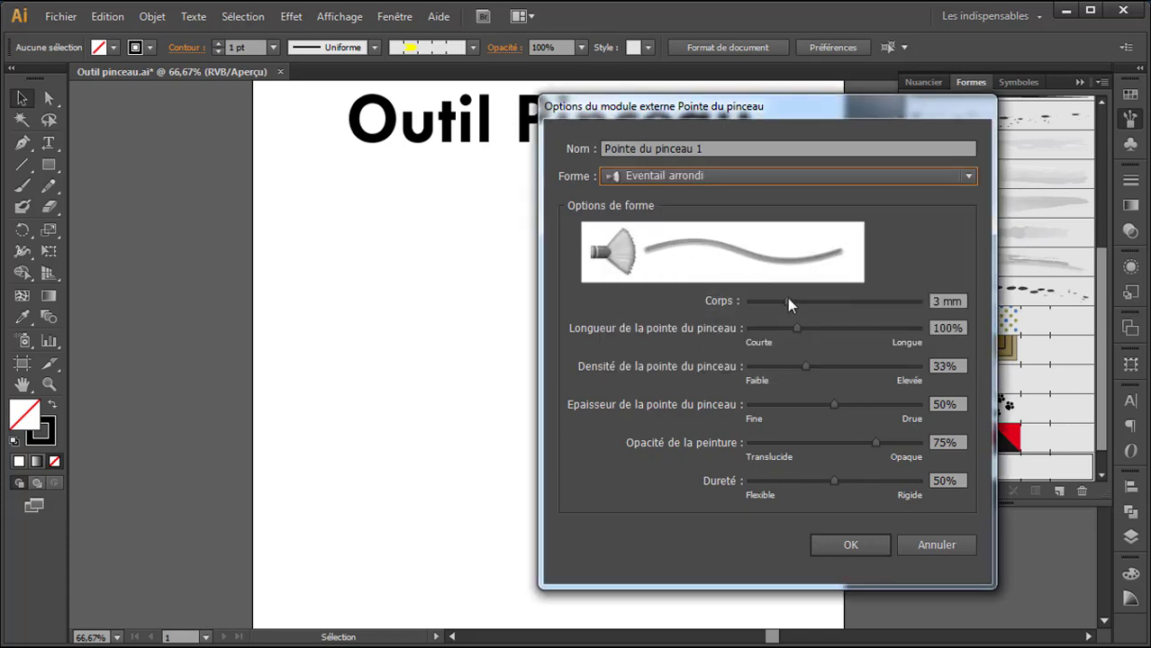
Step: Create the bristle brush with size 4.38 mm, bristle length 101%, density 43%, thickness 37%, paint opacity 61% and stiffness 67%
mouse_move(793, 300)
left_mouse_down()
mouse_move(828, 302)
mouse_move(802, 301)
mouse_move(815, 298)
mouse_move(817, 328)
mouse_move(833, 329)
mouse_move(794, 334)
left_mouse_up()
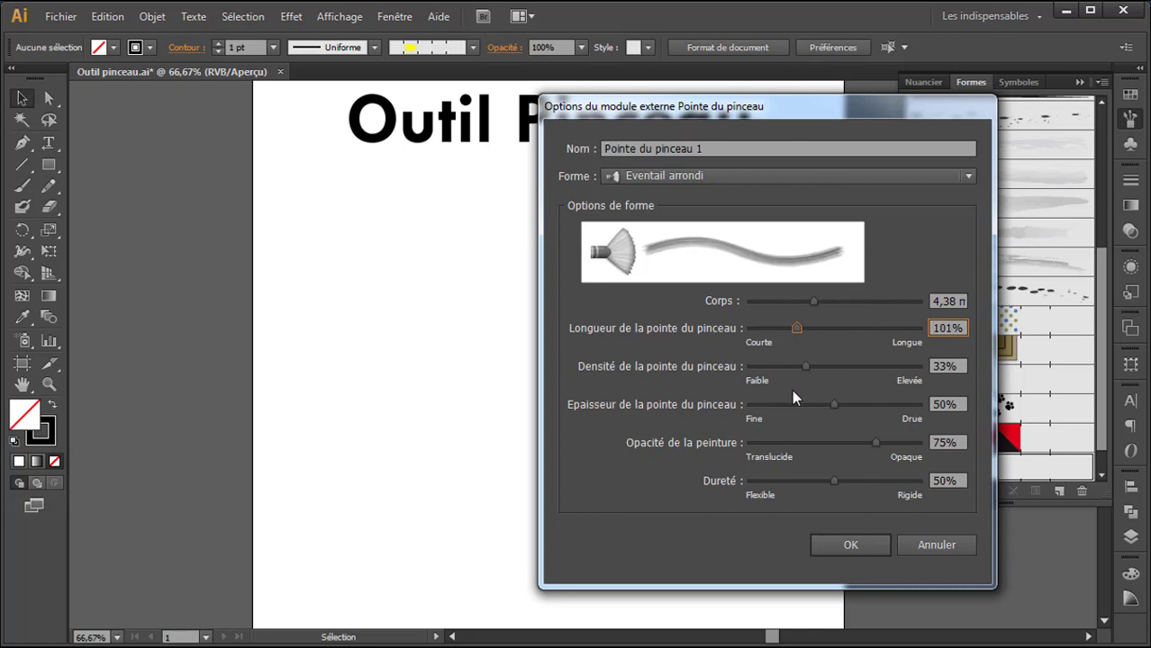
left_click_drag(808, 366, 820, 369)
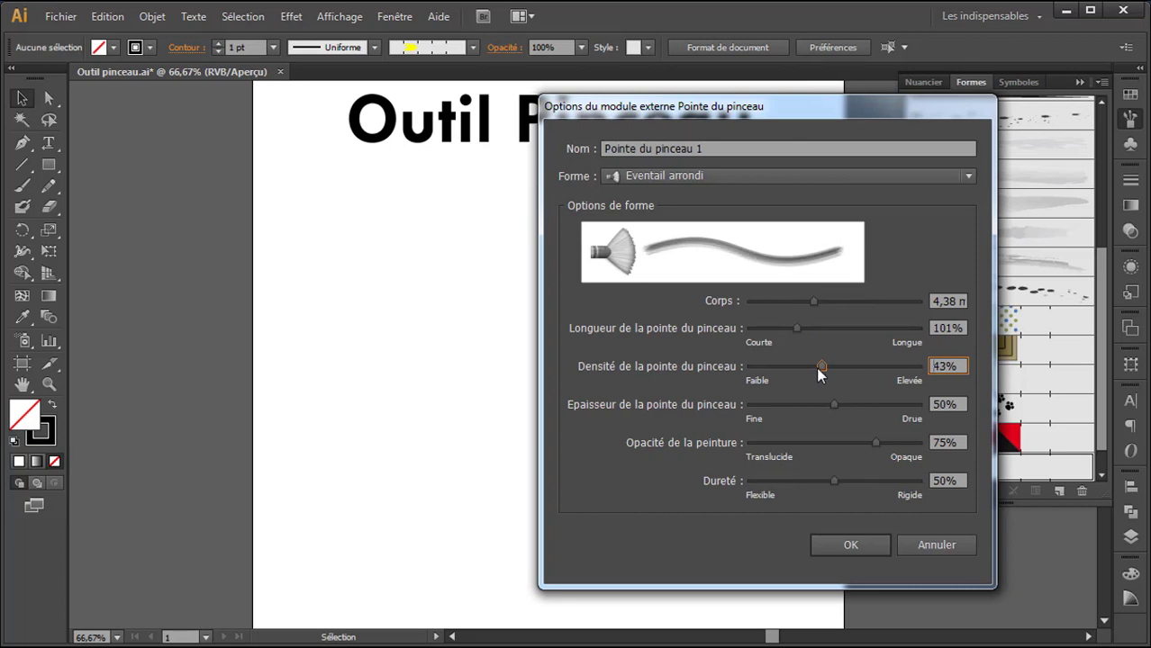
left_click_drag(833, 406, 813, 416)
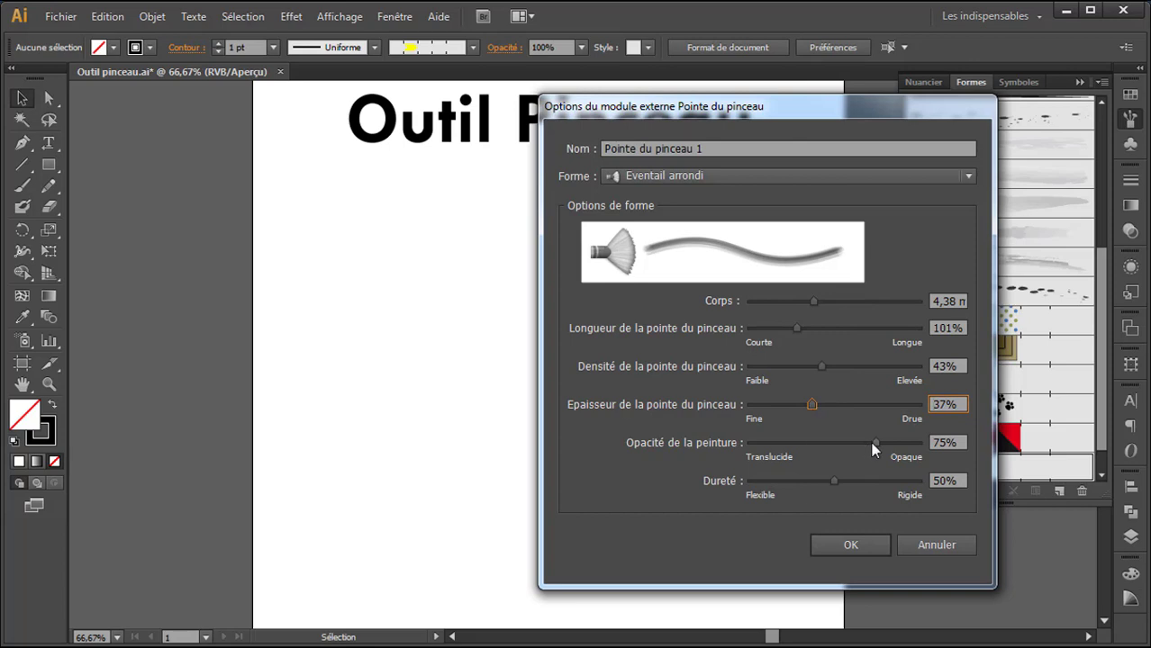
left_click_drag(873, 443, 841, 444)
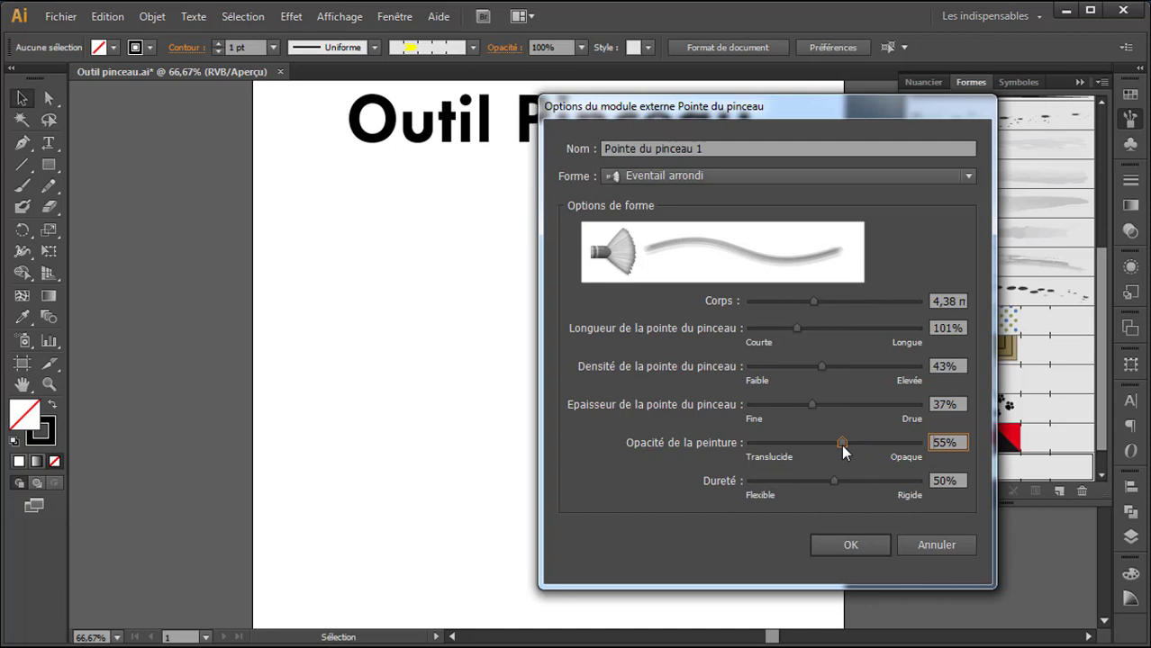
mouse_move(843, 448)
left_mouse_down()
mouse_move(828, 448)
mouse_move(850, 447)
left_mouse_up()
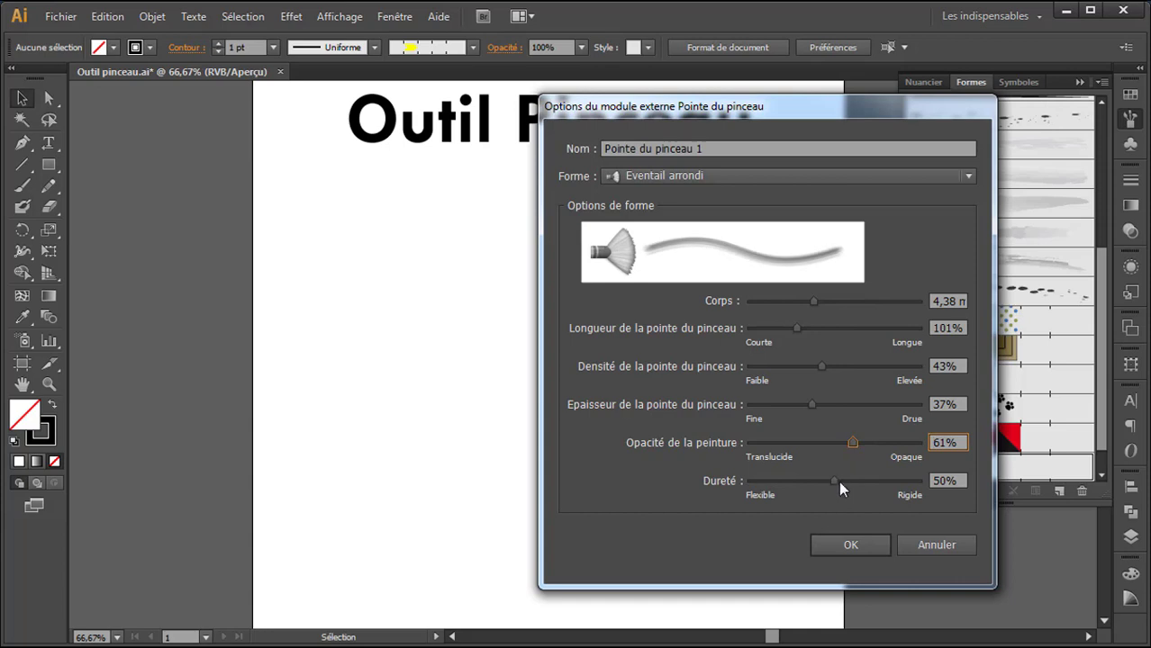
mouse_move(839, 480)
left_mouse_down()
mouse_move(825, 481)
mouse_move(862, 484)
left_mouse_up()
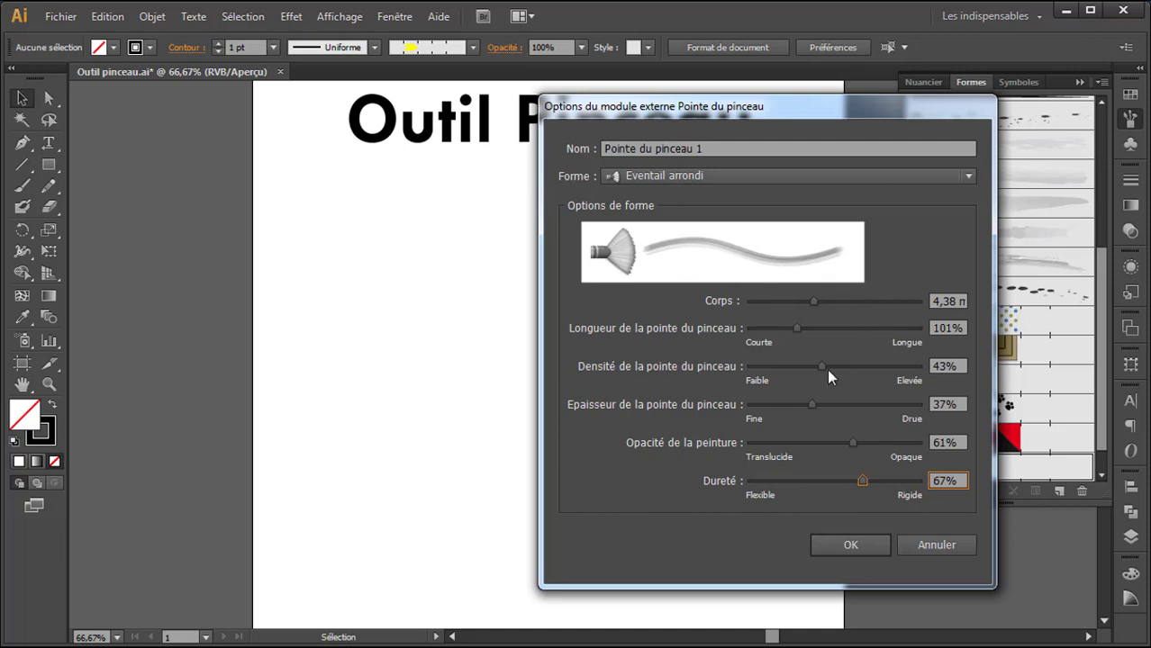
left_click(851, 545)
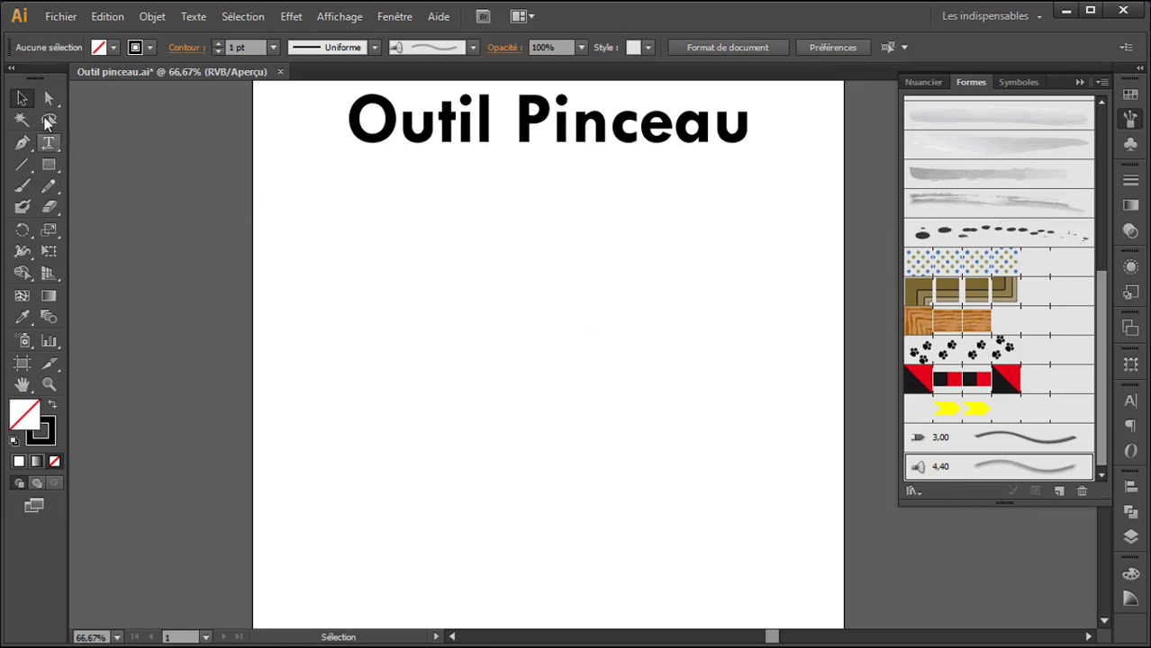
Step: Paint a long wavy stroke rising to the right below the title with the new bristle brush, and set its stroke colour to orange
left_click(23, 186)
mouse_move(302, 419)
left_mouse_down()
mouse_move(336, 376)
mouse_move(527, 378)
mouse_move(630, 261)
left_mouse_up()
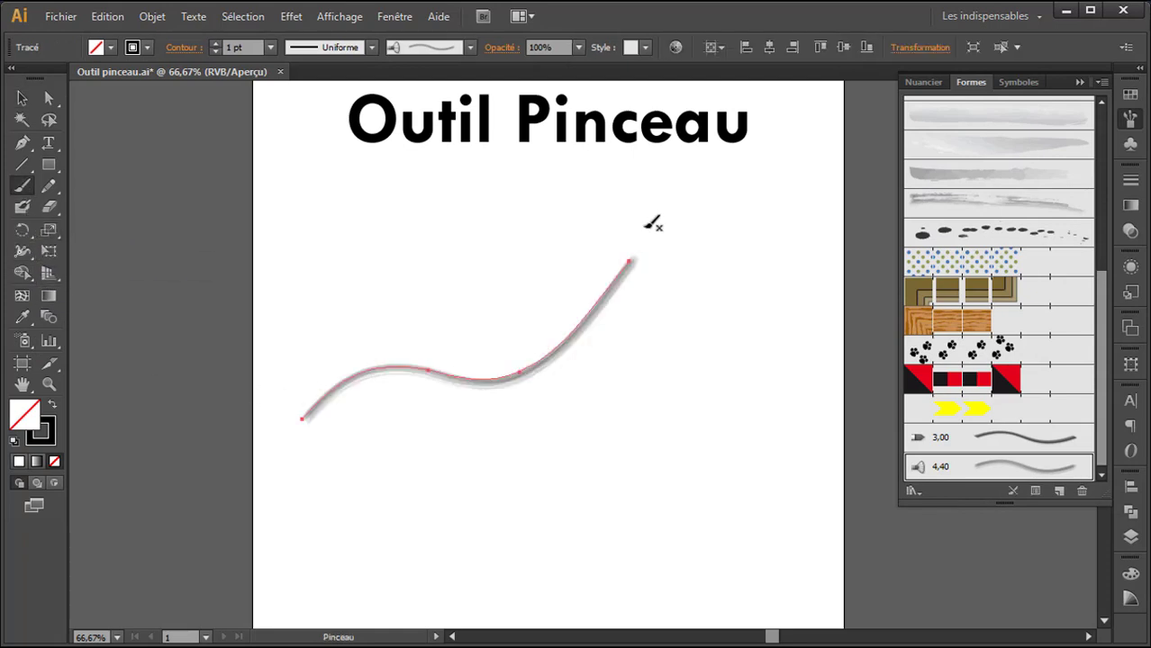
left_click(147, 49)
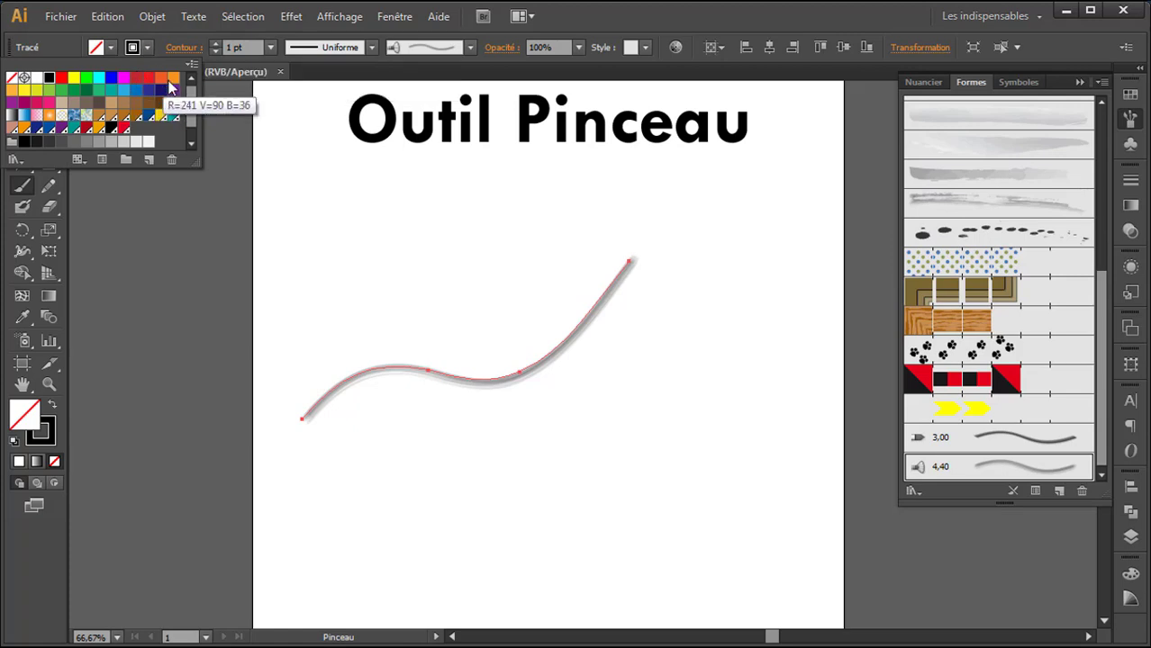
left_click(174, 78)
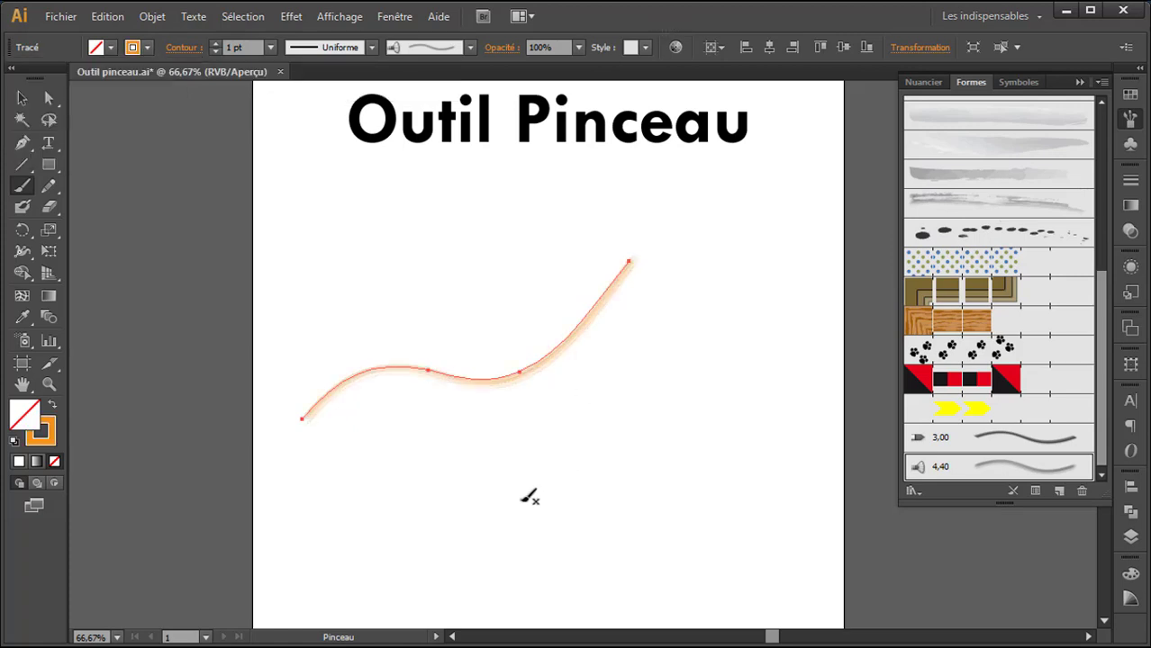
Step: Paint two more wavy orange bristle strokes below the first one, roughly parallel to it, and deselect them
mouse_move(471, 521)
left_mouse_down()
mouse_move(498, 479)
mouse_move(648, 452)
mouse_move(712, 355)
left_mouse_up()
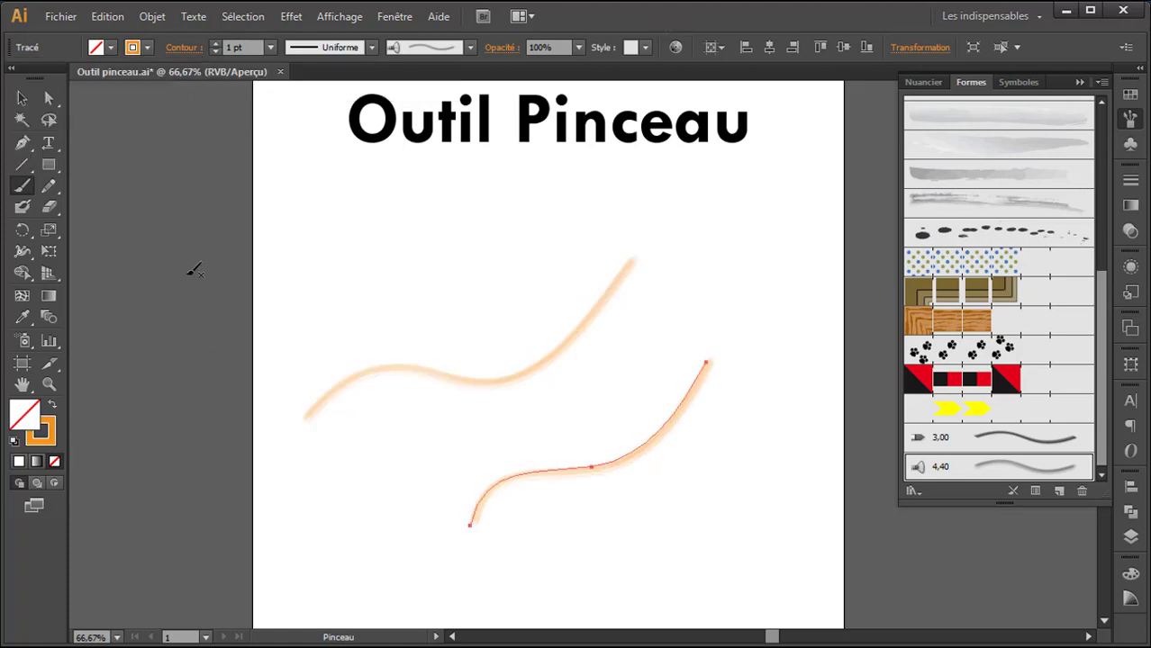
left_click_drag(390, 466, 655, 329)
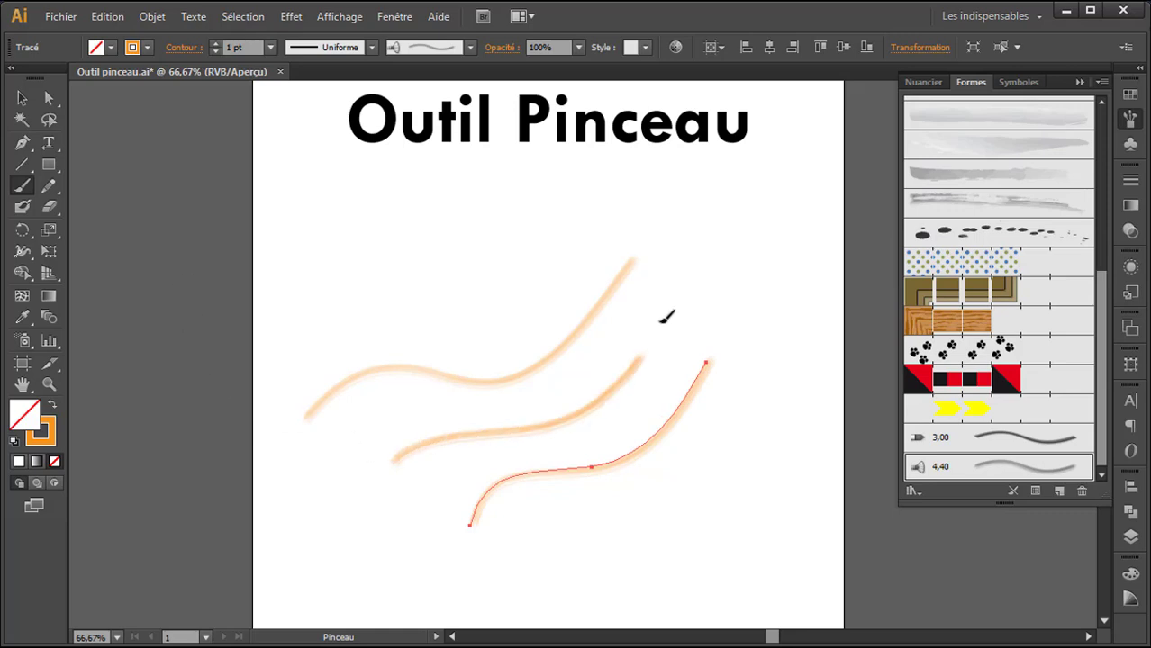
left_click(20, 99)
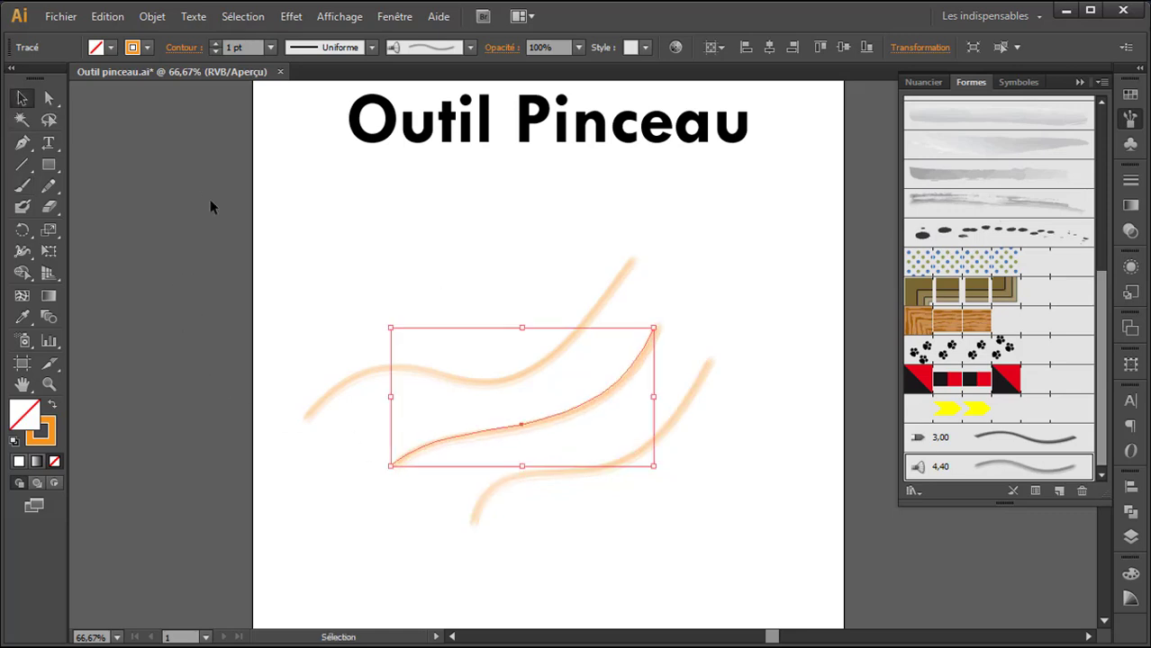
left_click(314, 243)
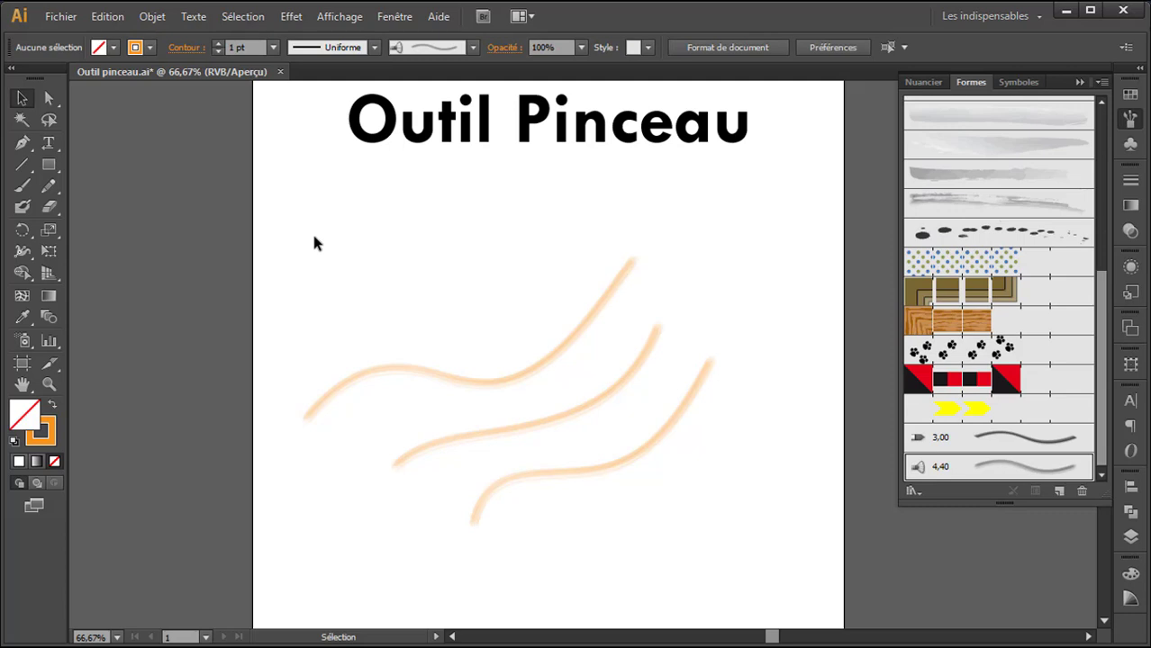